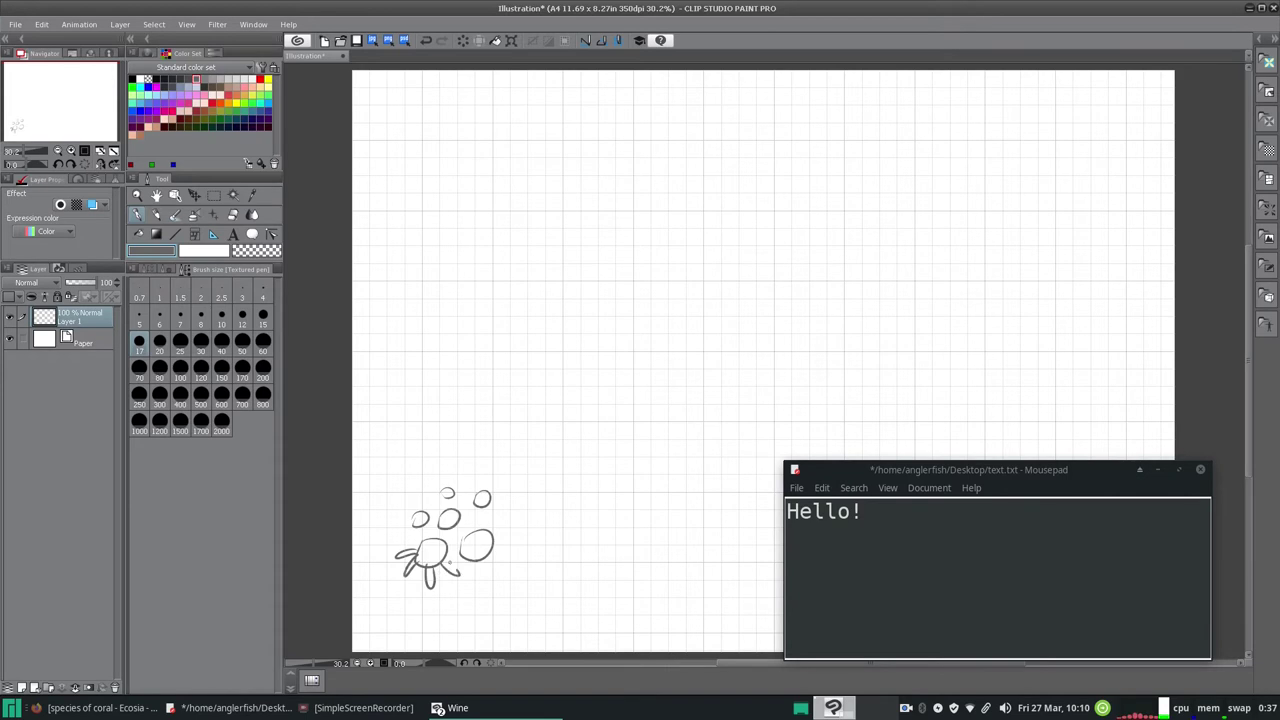
Sketch elongated petal tentacles around the two topmost circles of the coral polyp cluster
drag(445, 538, 450, 554)
drag(479, 490, 478, 472)
drag(488, 488, 510, 492)
drag(478, 494, 462, 492)
mouse_move(490, 500)
mouse_down()
mouse_move(504, 512)
mouse_move(484, 522)
mouse_up()
mouse_move(478, 500)
mouse_down()
mouse_move(462, 516)
mouse_move(430, 487)
mouse_up()
drag(452, 490, 460, 477)
mouse_move(440, 494)
mouse_down()
mouse_move(424, 497)
mouse_move(430, 506)
mouse_up()
mouse_move(446, 498)
mouse_down()
mouse_move(446, 510)
mouse_move(466, 483)
mouse_up()
Draw petal tentacles around the remaining lower and left circles of the polyp cluster
mouse_move(454, 497)
mouse_down()
mouse_move(516, 546)
mouse_move(508, 576)
mouse_up()
mouse_move(482, 562)
mouse_down()
mouse_move(476, 584)
mouse_move(458, 574)
mouse_move(450, 540)
mouse_up()
drag(462, 556, 446, 566)
mouse_move(466, 534)
mouse_down()
mouse_move(462, 516)
mouse_move(478, 512)
mouse_up()
mouse_move(490, 532)
mouse_down()
mouse_move(502, 514)
mouse_move(398, 518)
mouse_up()
key(ctrl+z)
mouse_move(414, 522)
mouse_down()
mouse_move(404, 532)
mouse_move(420, 538)
mouse_up()
drag(424, 514, 434, 510)
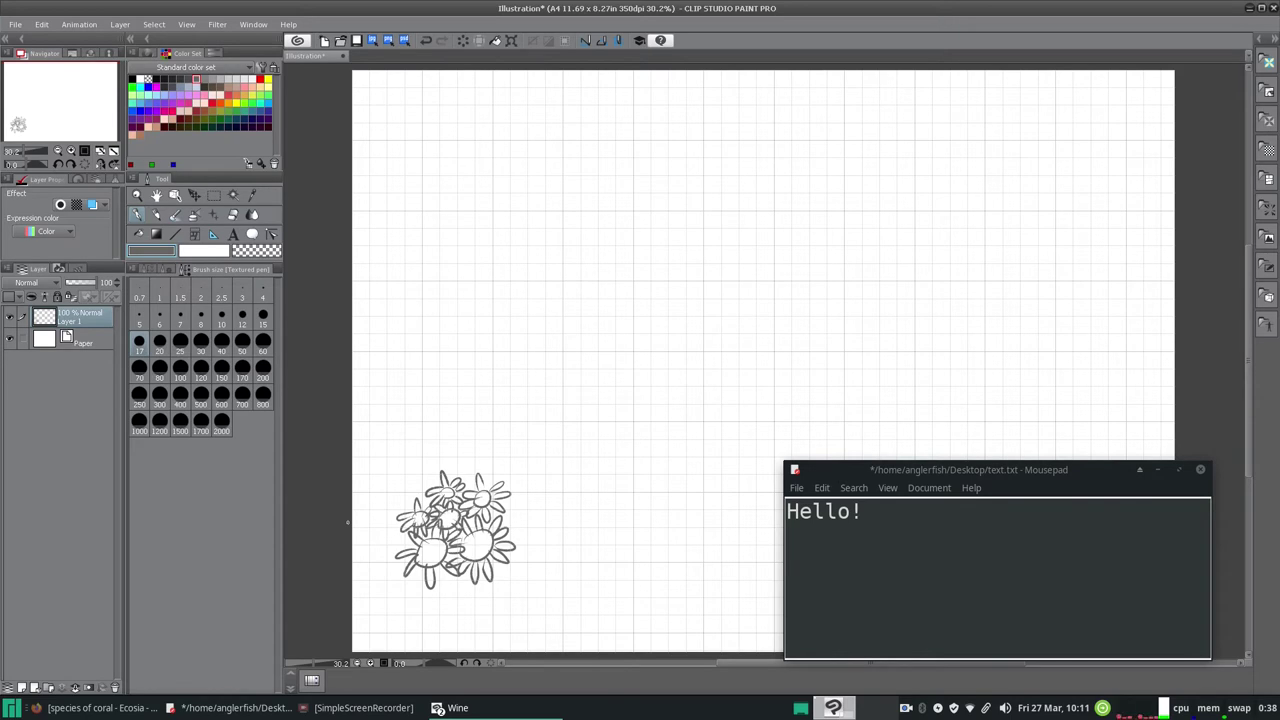
Undo the last strokes and redraw short petals around the small circle on the left of the polyp cluster
click(425, 40)
click(425, 40)
click(425, 40)
click(425, 40)
drag(414, 516, 402, 508)
drag(418, 512, 426, 501)
Check the coral reference photos in Firefox, then sketch the lower finger-like branches of a branching coral above and right of the polyps
click(95, 708)
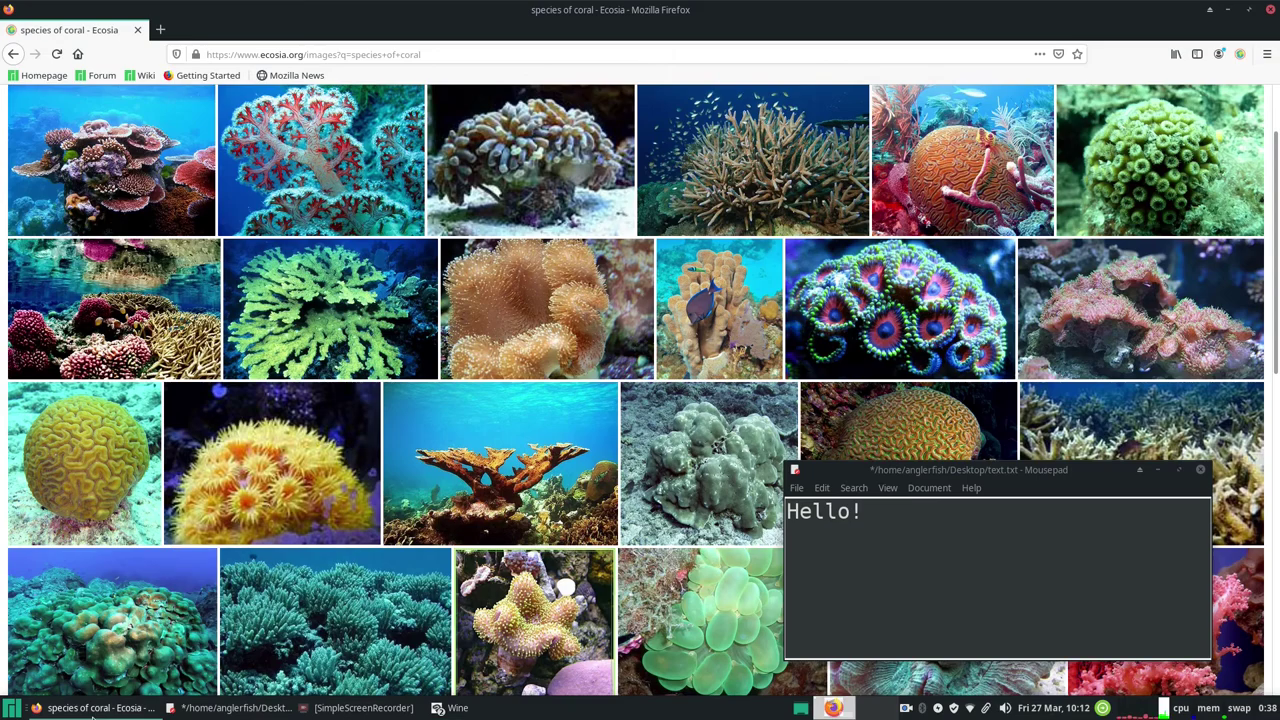
click(95, 708)
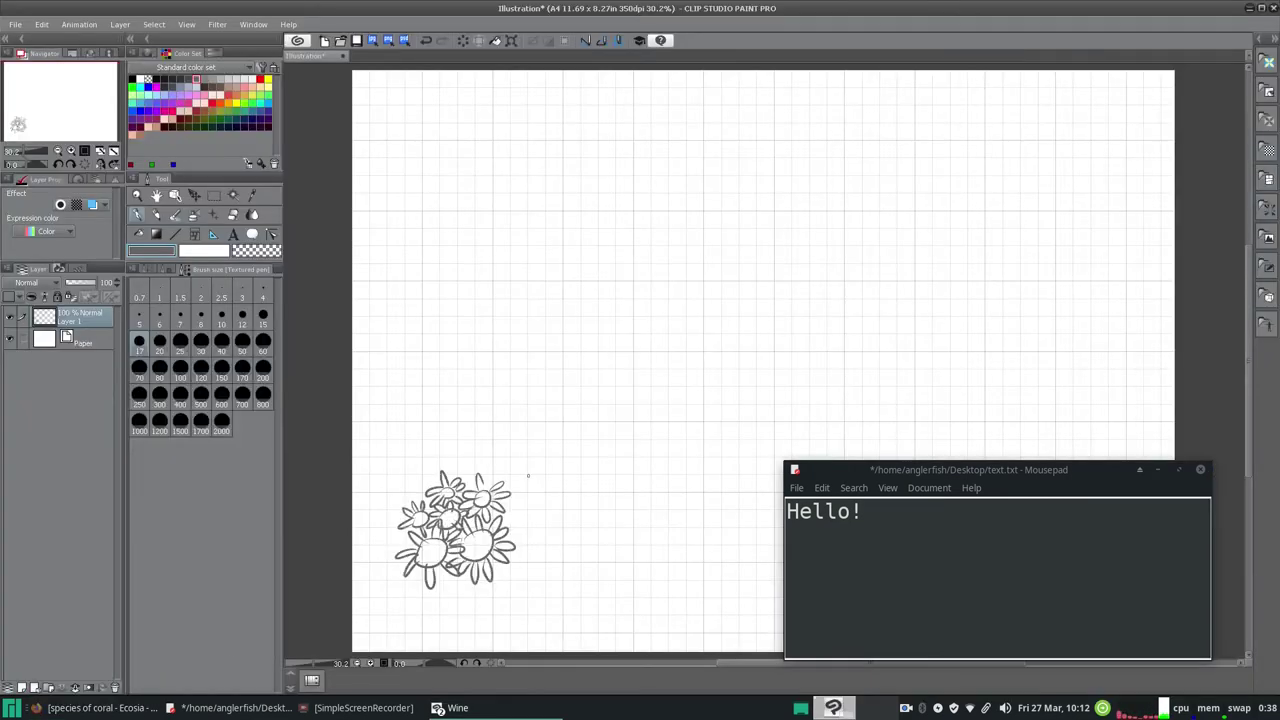
drag(496, 450, 514, 466)
drag(508, 442, 518, 466)
drag(519, 462, 532, 492)
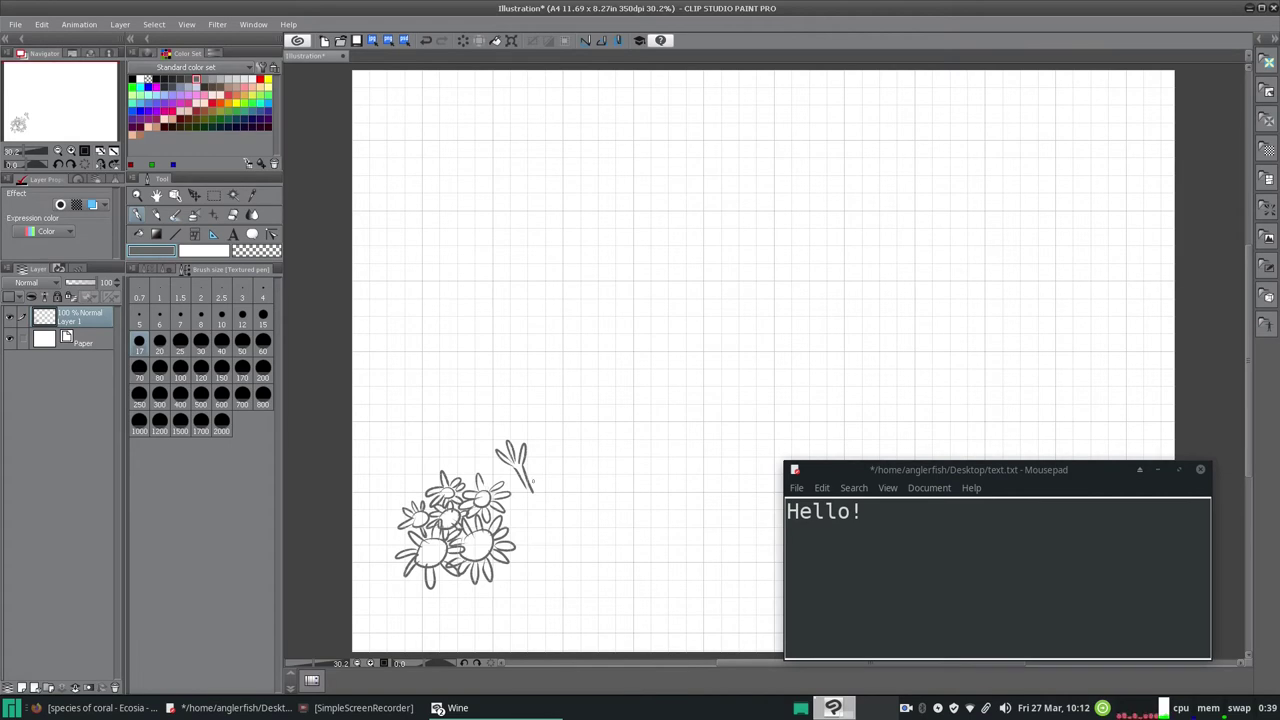
drag(538, 430, 540, 464)
drag(558, 449, 538, 491)
drag(462, 455, 482, 464)
drag(467, 435, 490, 460)
mouse_move(487, 451)
mouse_down()
mouse_move(522, 505)
mouse_move(556, 476)
mouse_up()
drag(562, 490, 570, 466)
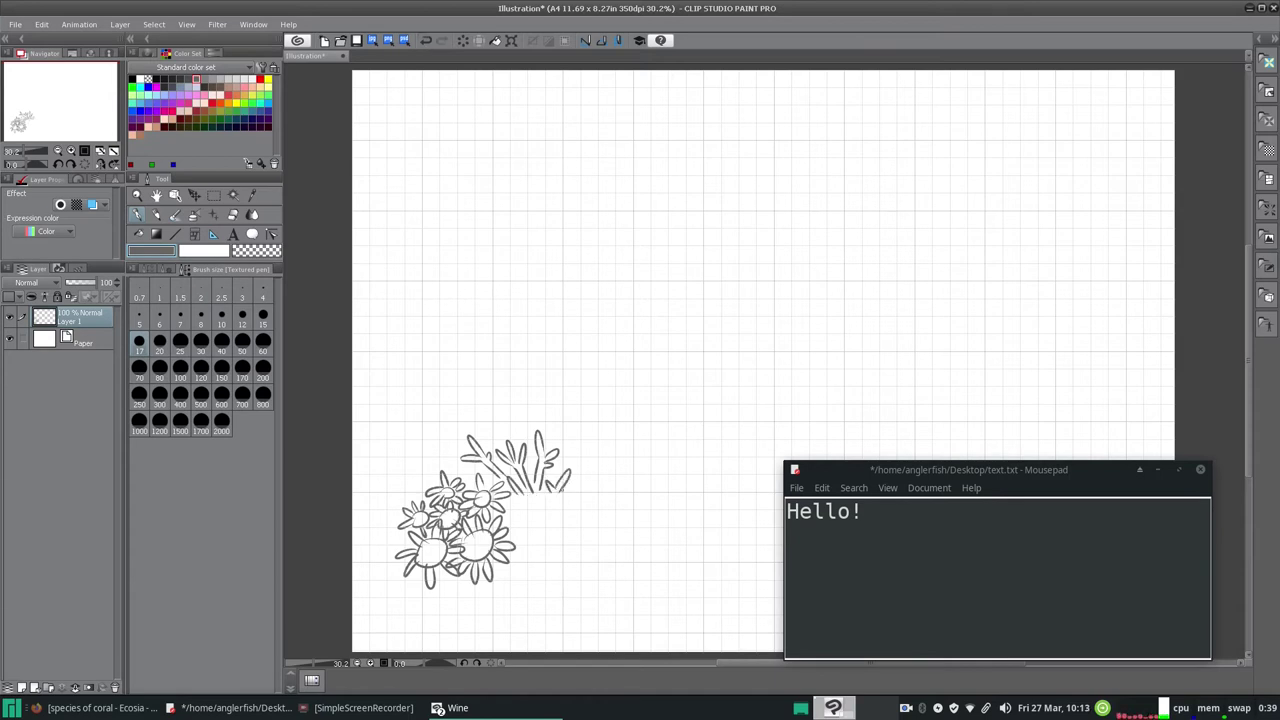
Extend the branching coral with forked upper and right-hand branches, undoing the stray strokes
mouse_move(497, 414)
mouse_down()
mouse_move(484, 433)
mouse_move(519, 427)
mouse_up()
mouse_move(510, 432)
mouse_down()
mouse_move(516, 443)
mouse_move(545, 422)
mouse_up()
mouse_move(548, 431)
mouse_down()
mouse_move(570, 446)
mouse_move(557, 443)
mouse_up()
double_click(425, 40)
mouse_move(562, 420)
mouse_down()
mouse_move(567, 461)
mouse_move(586, 433)
mouse_up()
mouse_move(586, 433)
mouse_down()
mouse_move(577, 462)
mouse_move(597, 449)
mouse_up()
drag(573, 476, 584, 466)
drag(457, 468, 466, 480)
drag(462, 468, 471, 476)
click(425, 40)
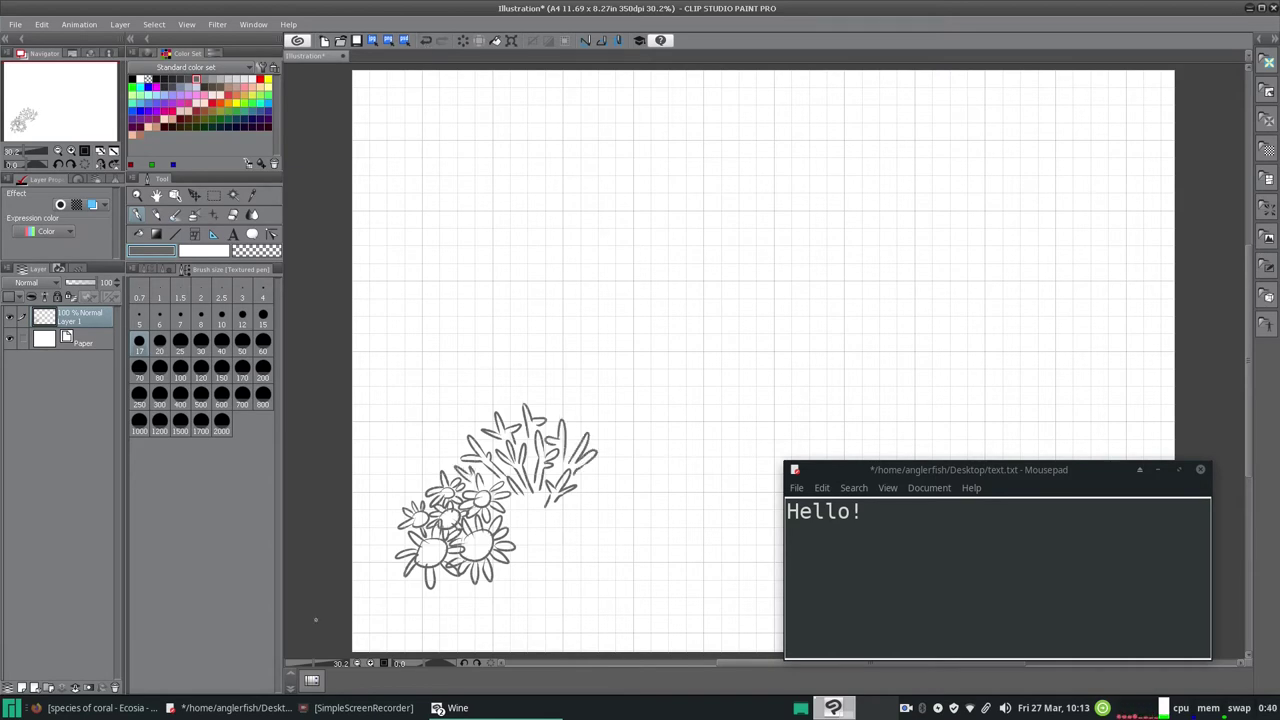
Switch to Firefox and examine the coral image results further down for other coral shapes
click(110, 708)
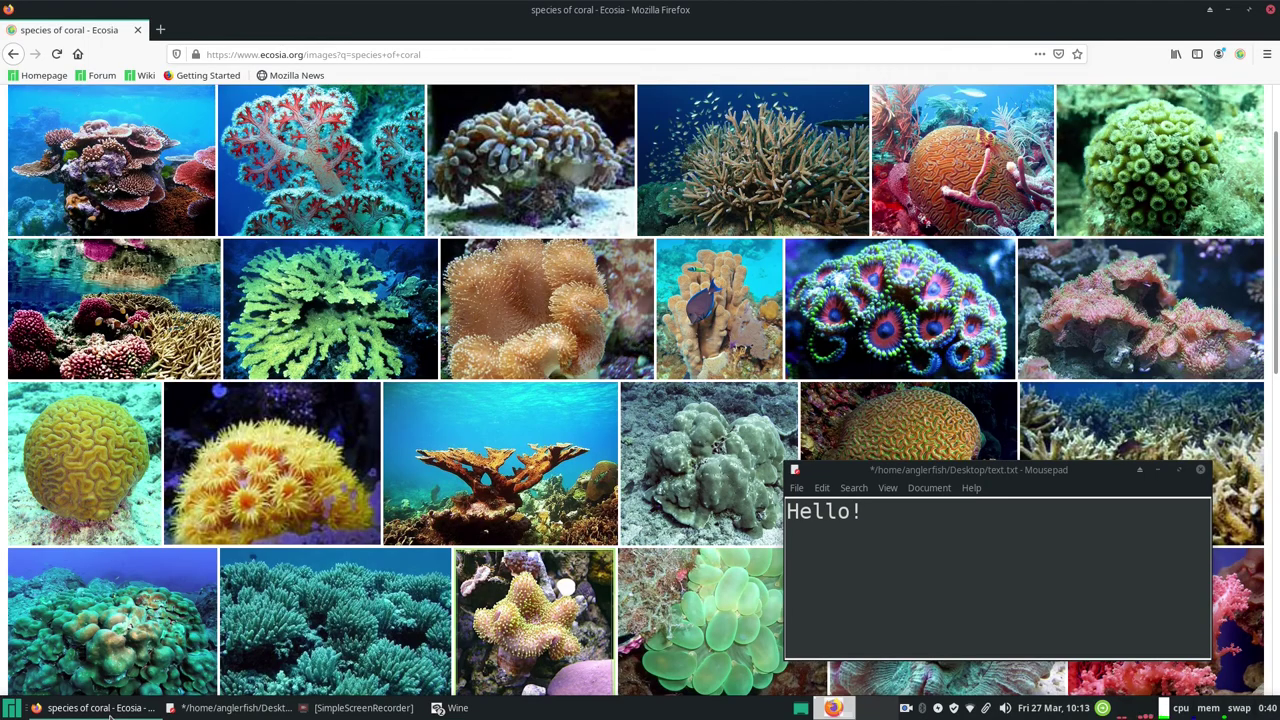
click(110, 708)
click(110, 708)
scroll(1240, 540, down, 4)
scroll(1240, 540, down, 6)
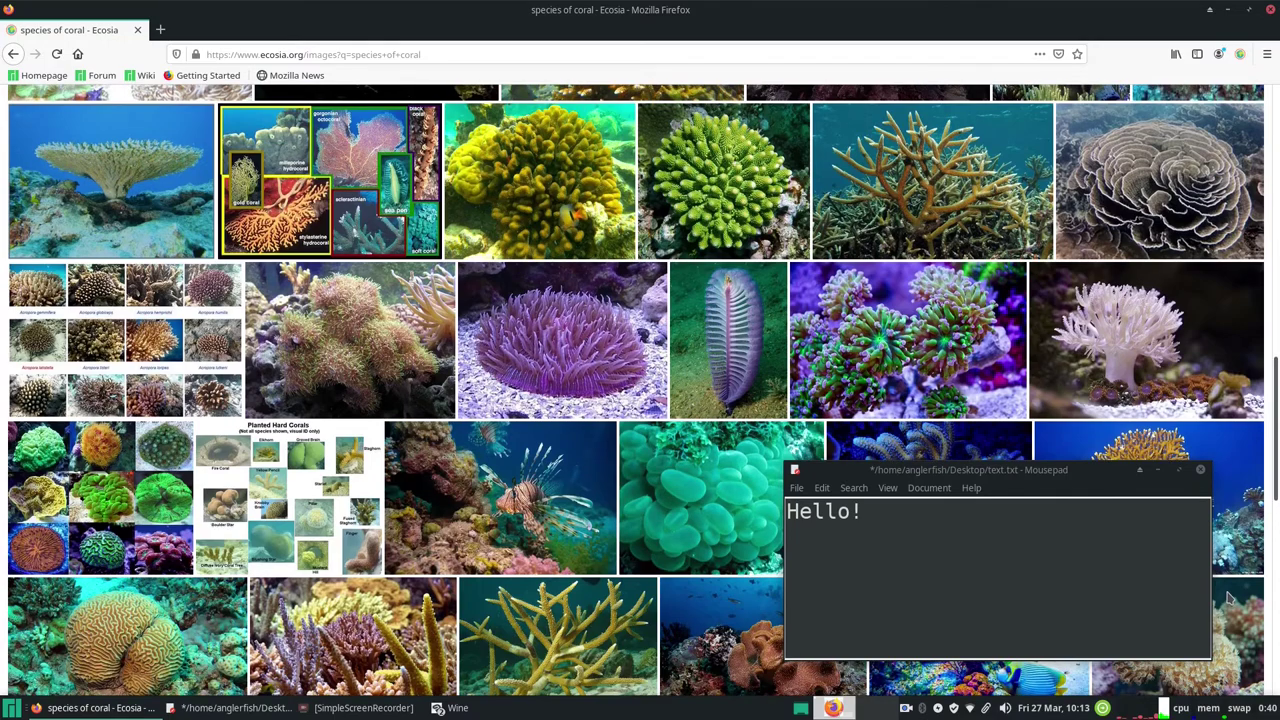
scroll(1222, 640, down, 2)
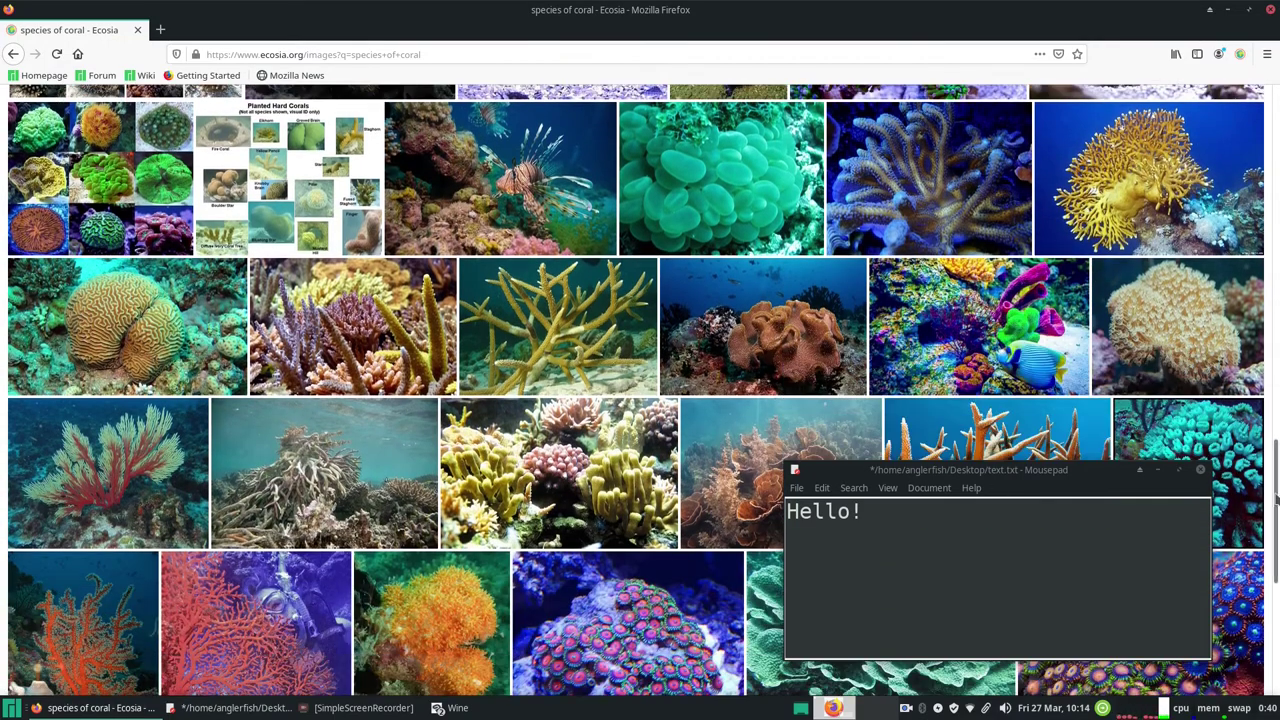
scroll(1247, 589, down, 6)
scroll(1247, 589, down, 2)
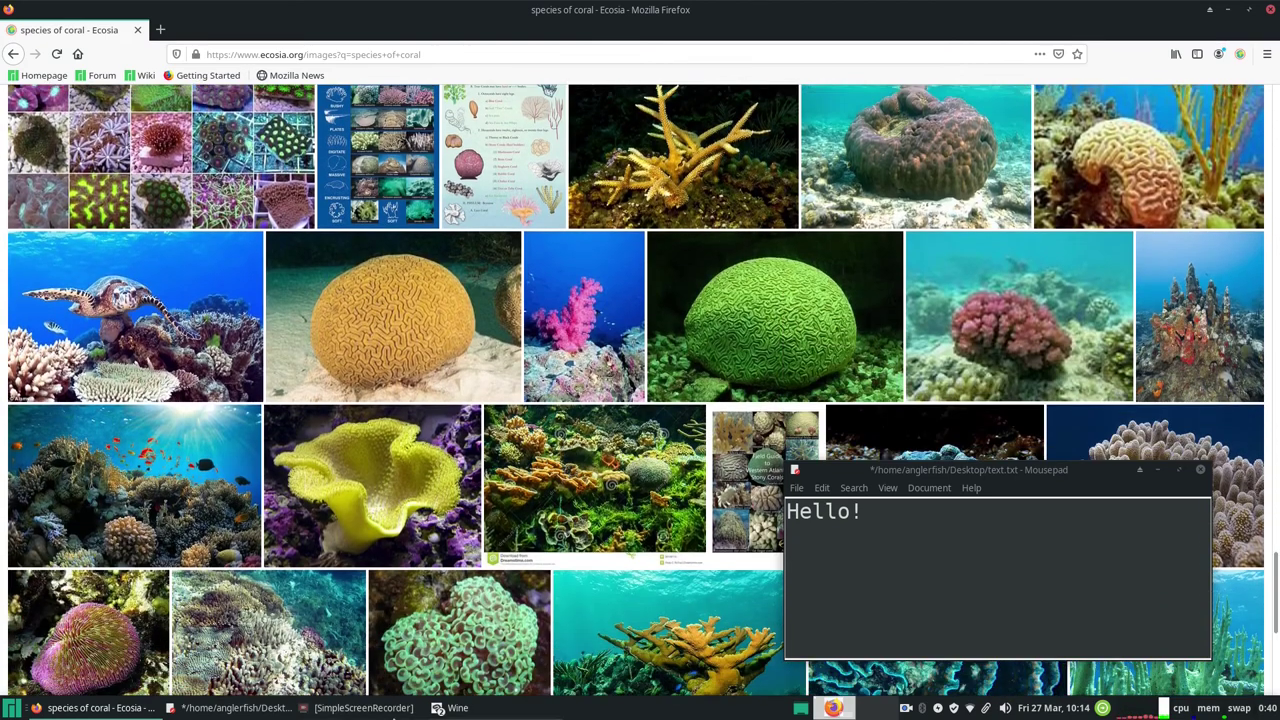
Return to Clip Studio Paint and sketch a wavy-edged coral on a short stem beneath the branching coral, redoing its first outline
click(100, 707)
mouse_move(528, 557)
mouse_down()
mouse_move(554, 522)
mouse_move(576, 546)
mouse_up()
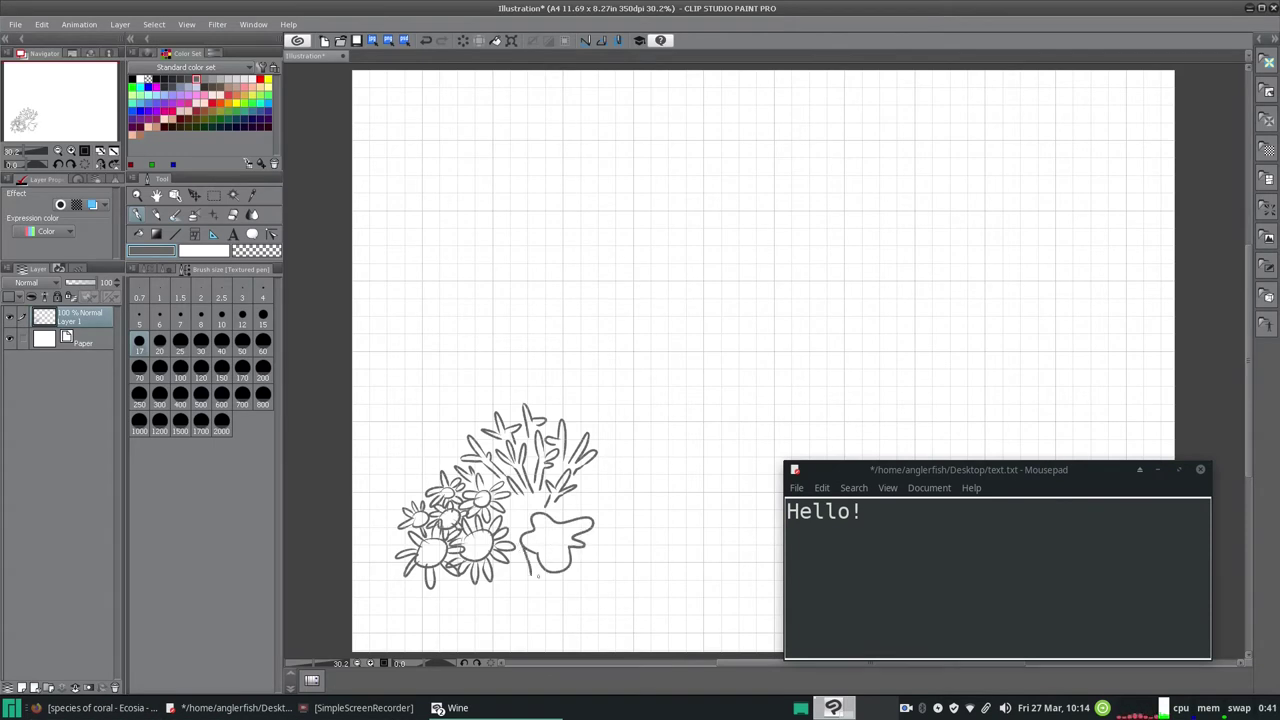
click(426, 40)
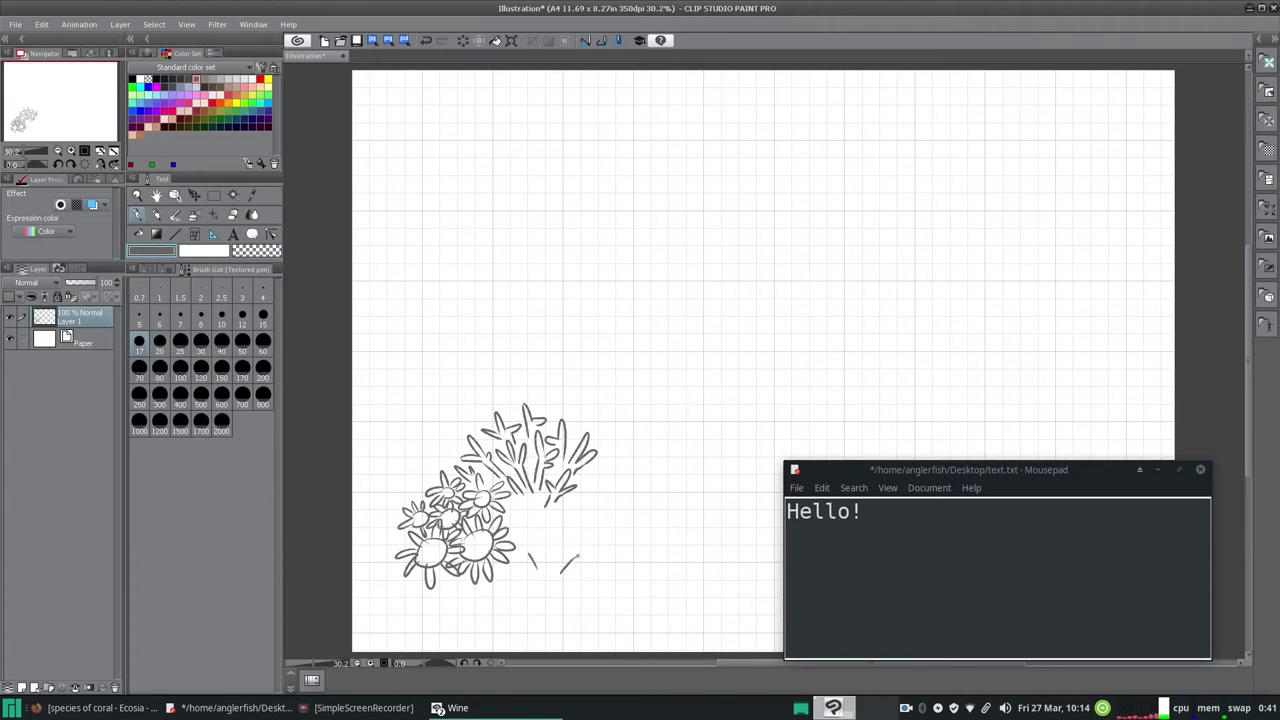
mouse_move(576, 553)
mouse_down()
mouse_move(580, 508)
mouse_move(518, 540)
mouse_up()
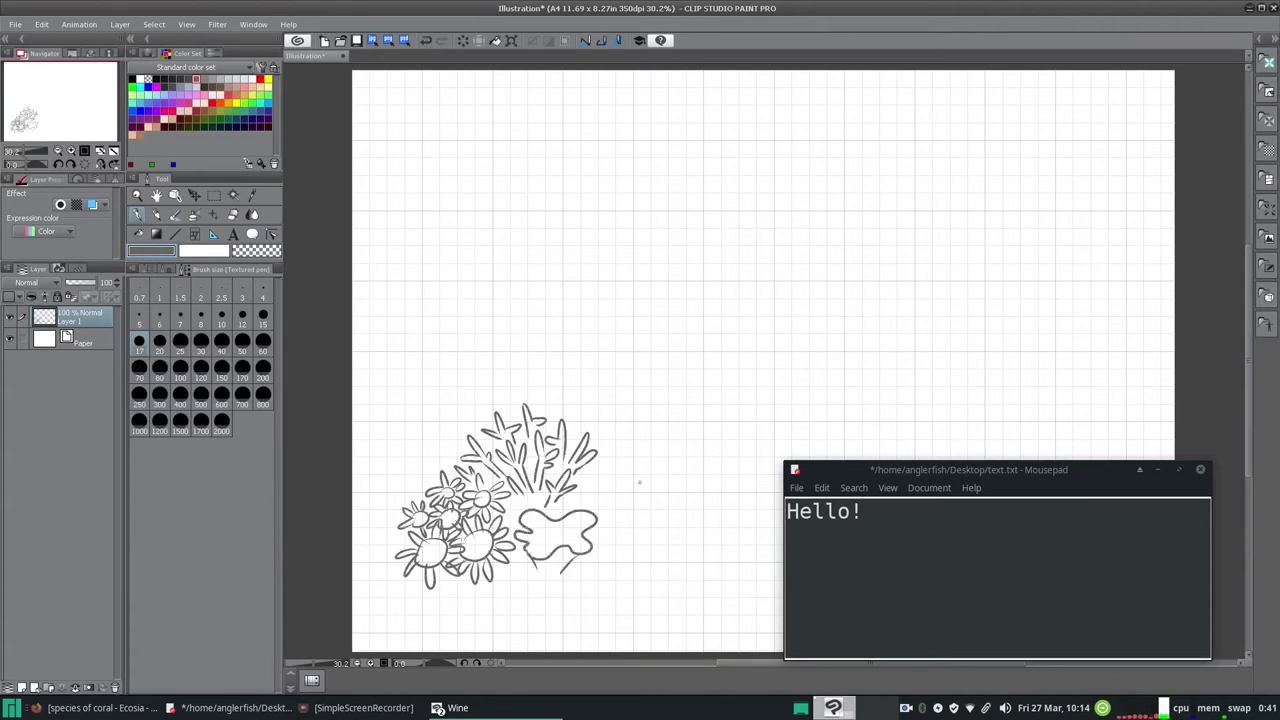
Browse more coral photos in Firefox, then sketch a few pointed blades to the right of the wavy coral in Clip Studio Paint
click(95, 708)
scroll(1252, 612, down, 10)
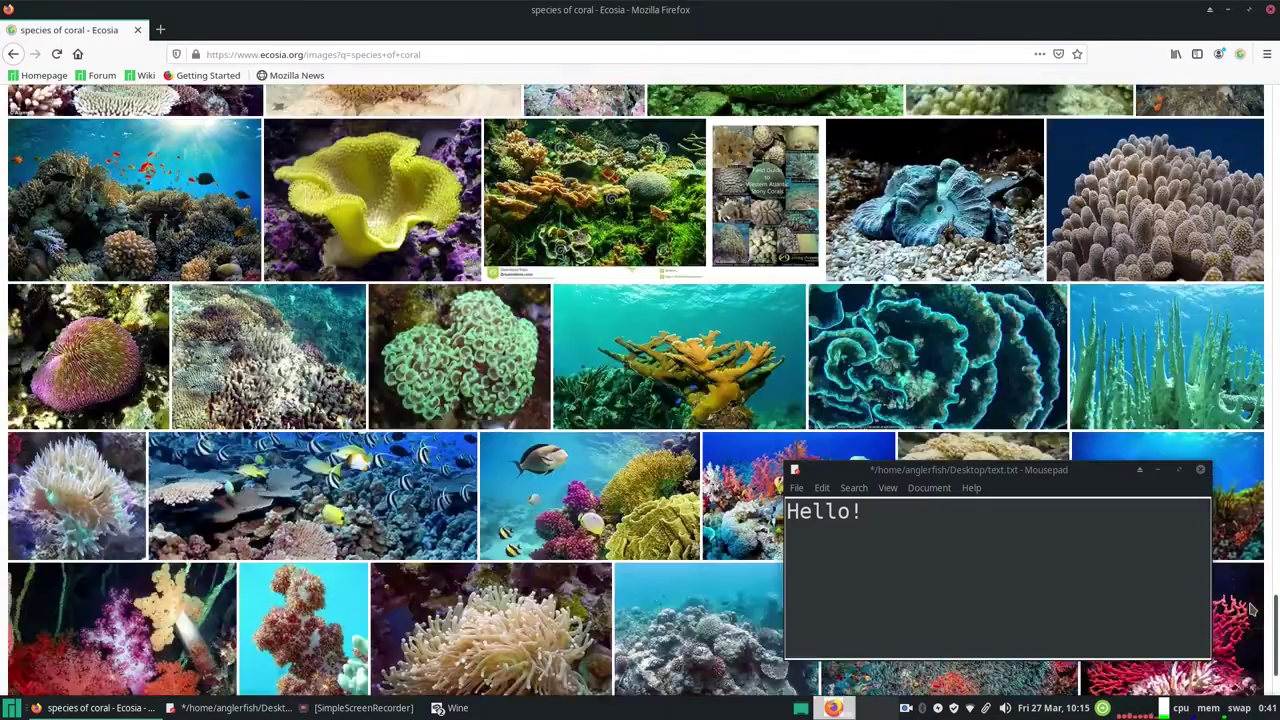
scroll(1252, 612, down, 15)
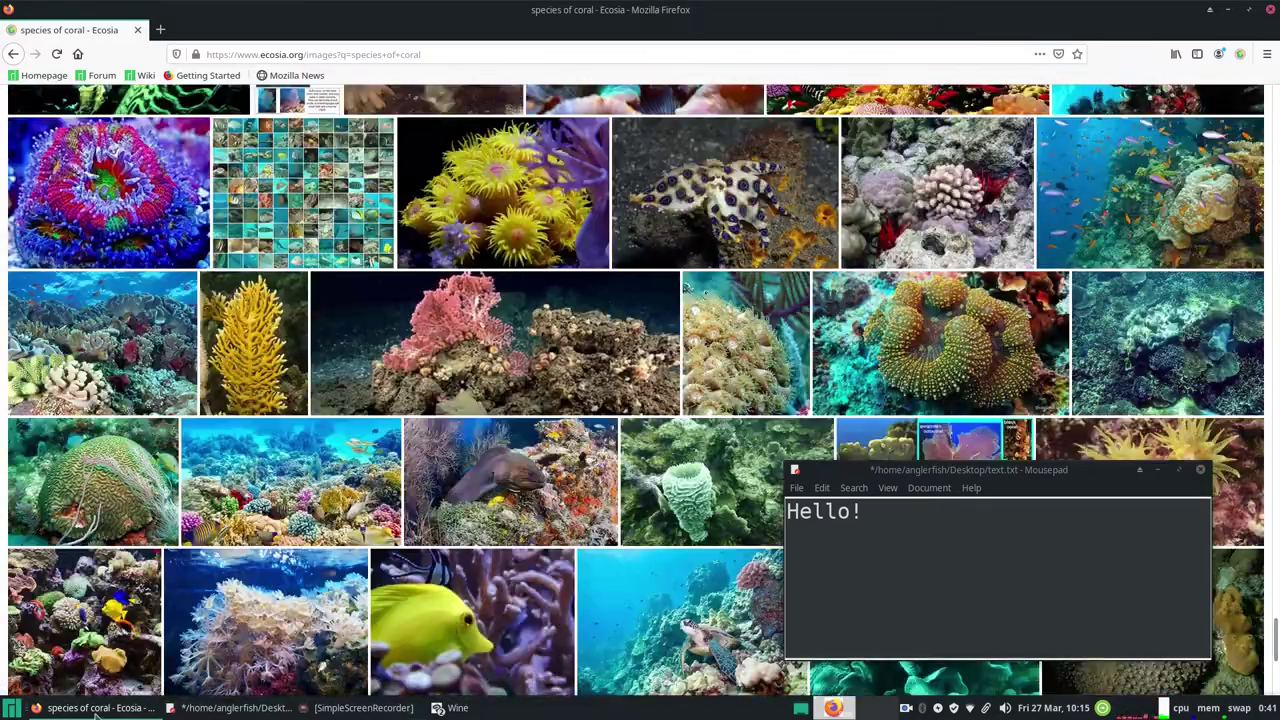
mouse_move(1048, 472)
mouse_down()
mouse_move(377, 469)
mouse_move(1041, 458)
mouse_up()
scroll(1274, 650, down, 10)
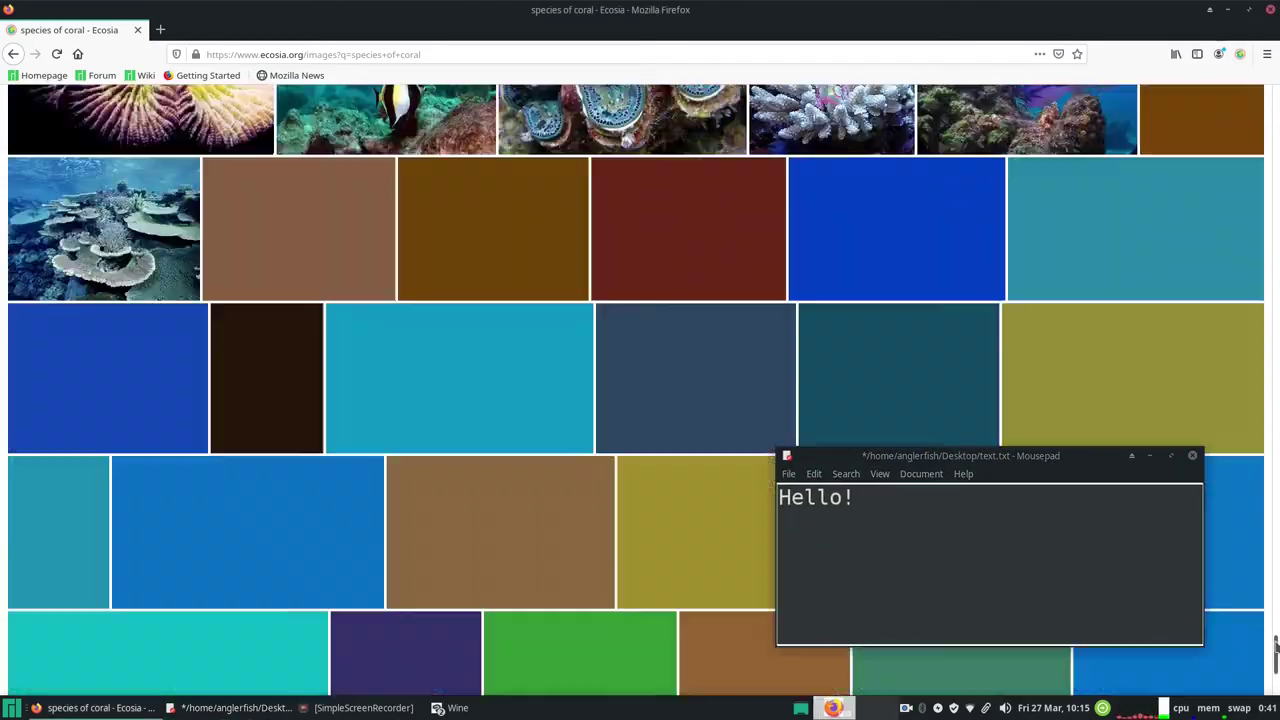
scroll(1274, 650, down, 15)
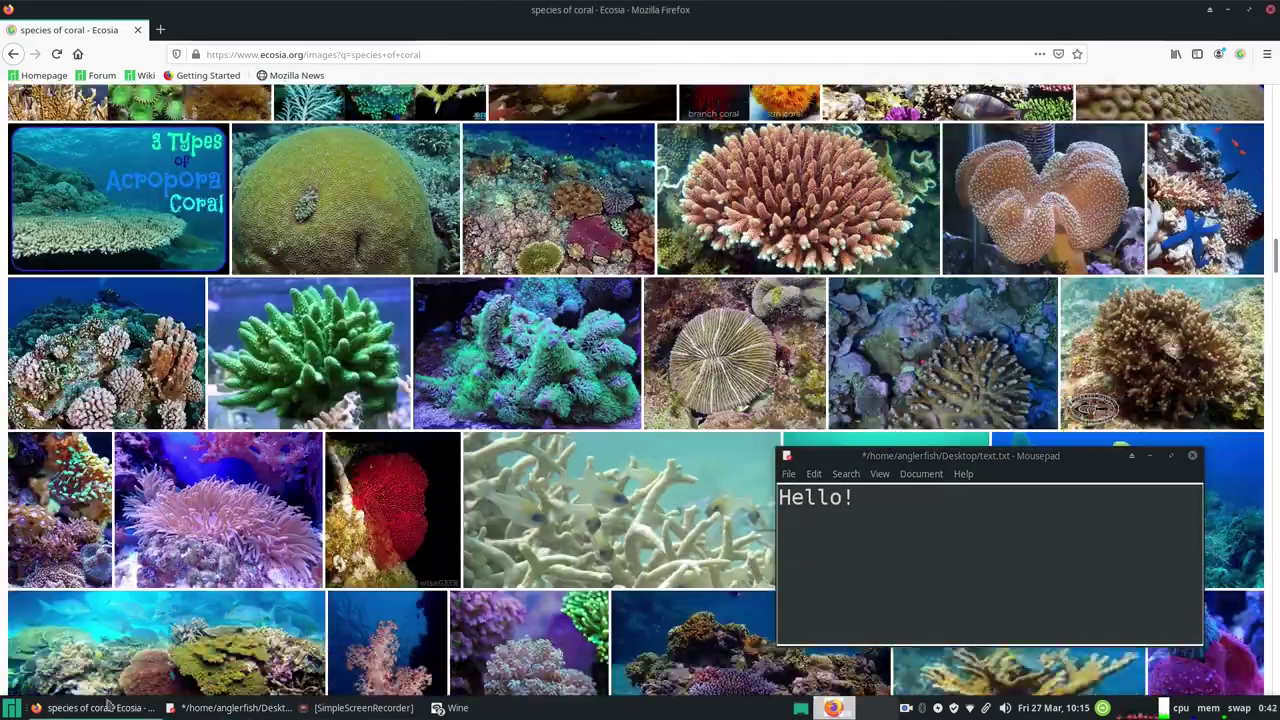
click(457, 707)
click(480, 663)
drag(609, 565, 616, 552)
drag(617, 542, 648, 566)
Recheck the coral references and fill out the spiky coral with more pointed blades around and behind the first ones
click(100, 708)
click(100, 708)
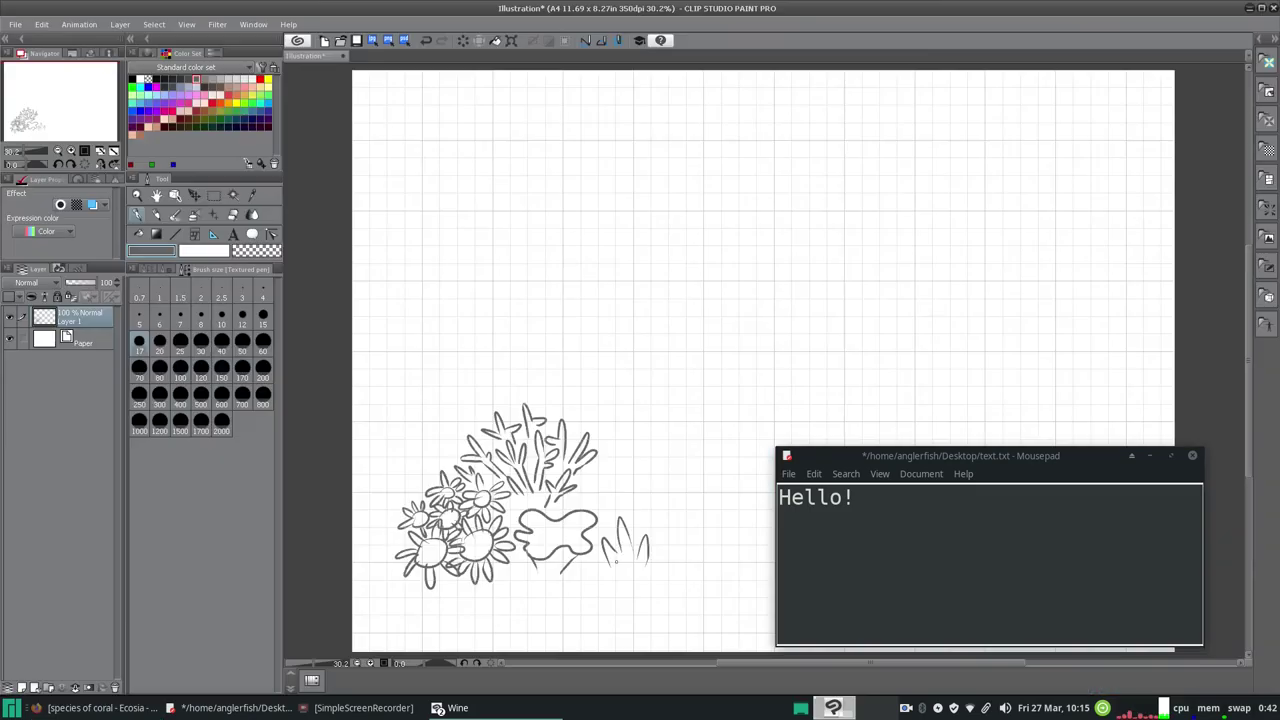
click(100, 708)
click(100, 708)
drag(674, 530, 662, 558)
mouse_move(648, 528)
mouse_down()
mouse_move(632, 502)
mouse_move(662, 563)
mouse_move(683, 553)
mouse_move(605, 517)
mouse_move(621, 481)
mouse_up()
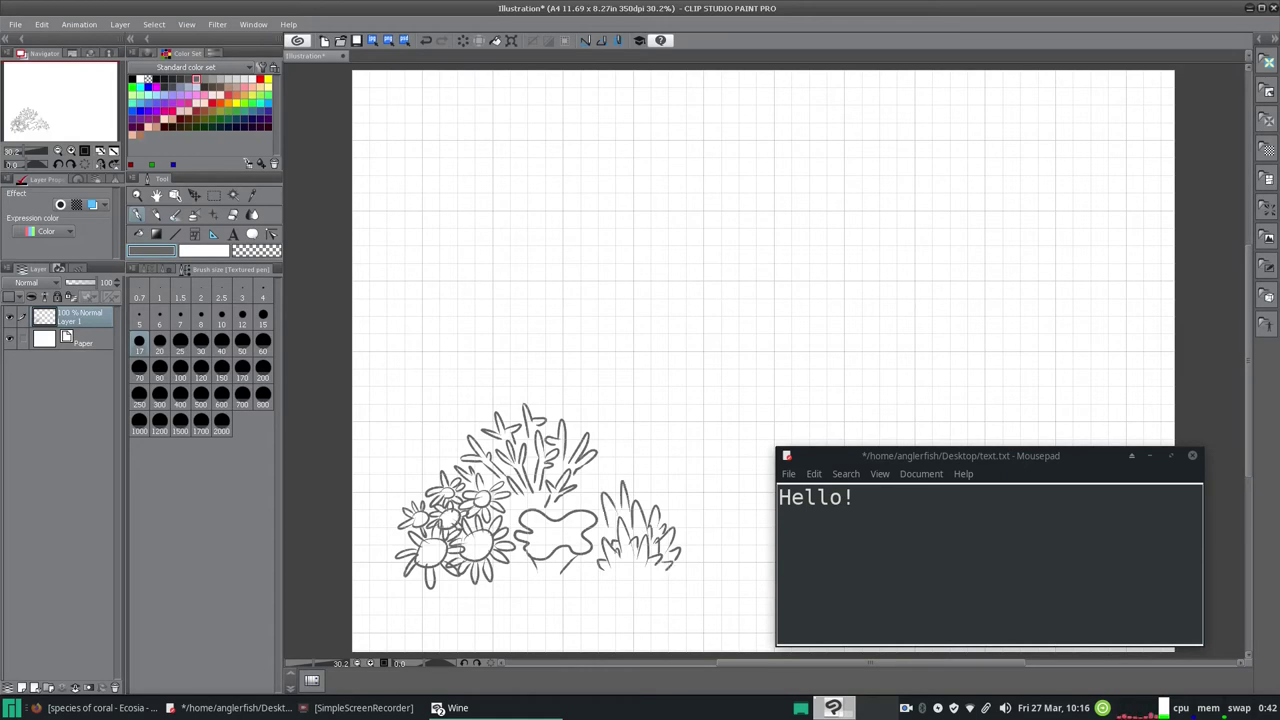
Undo the tall back blades of the spiky coral and redraw a shorter blade on its left side
drag(602, 549, 578, 574)
click(426, 41)
click(426, 41)
click(426, 41)
drag(607, 533, 609, 512)
Review the coral references and sketch three open-topped tubes above the spiky coral
click(104, 709)
click(104, 709)
click(95, 708)
scroll(1275, 240, up, 5)
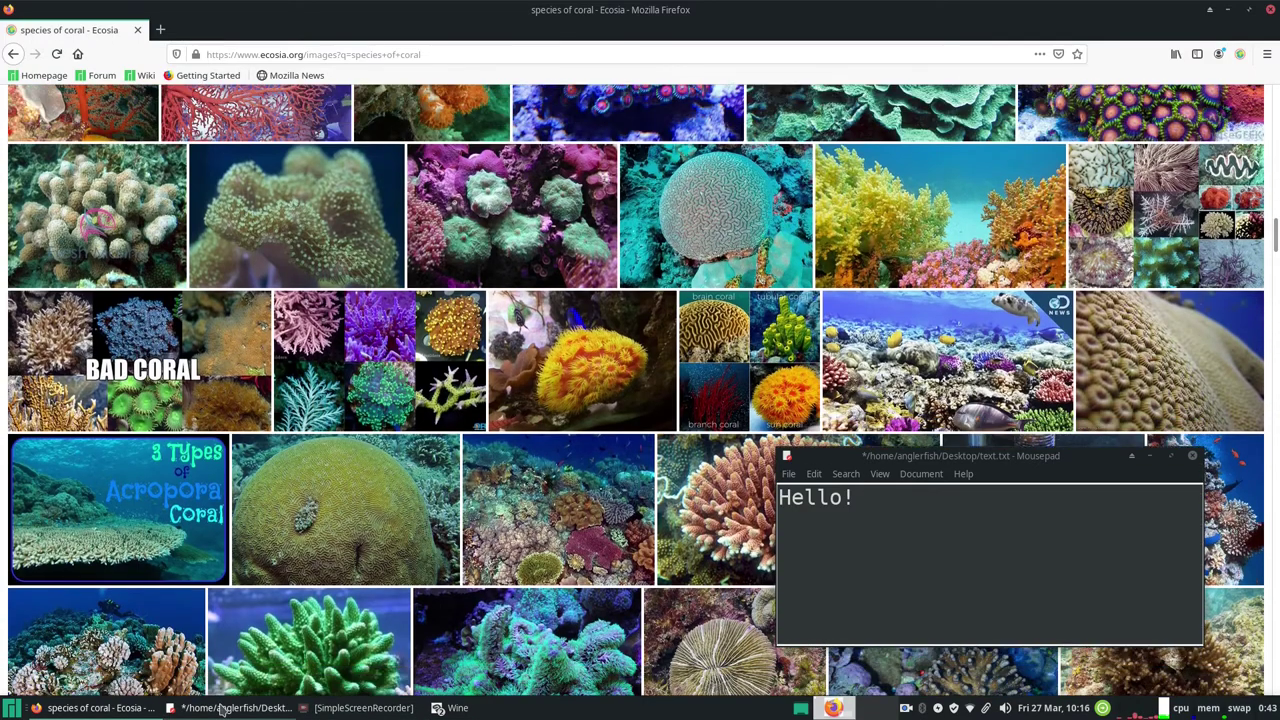
click(447, 708)
drag(597, 482, 601, 500)
mouse_move(608, 460)
mouse_down()
mouse_move(606, 496)
mouse_move(618, 456)
mouse_up()
drag(619, 459, 628, 492)
drag(635, 470, 646, 470)
mouse_move(647, 473)
mouse_down()
mouse_move(645, 496)
mouse_move(653, 458)
mouse_up()
click(427, 40)
click(80, 708)
click(80, 708)
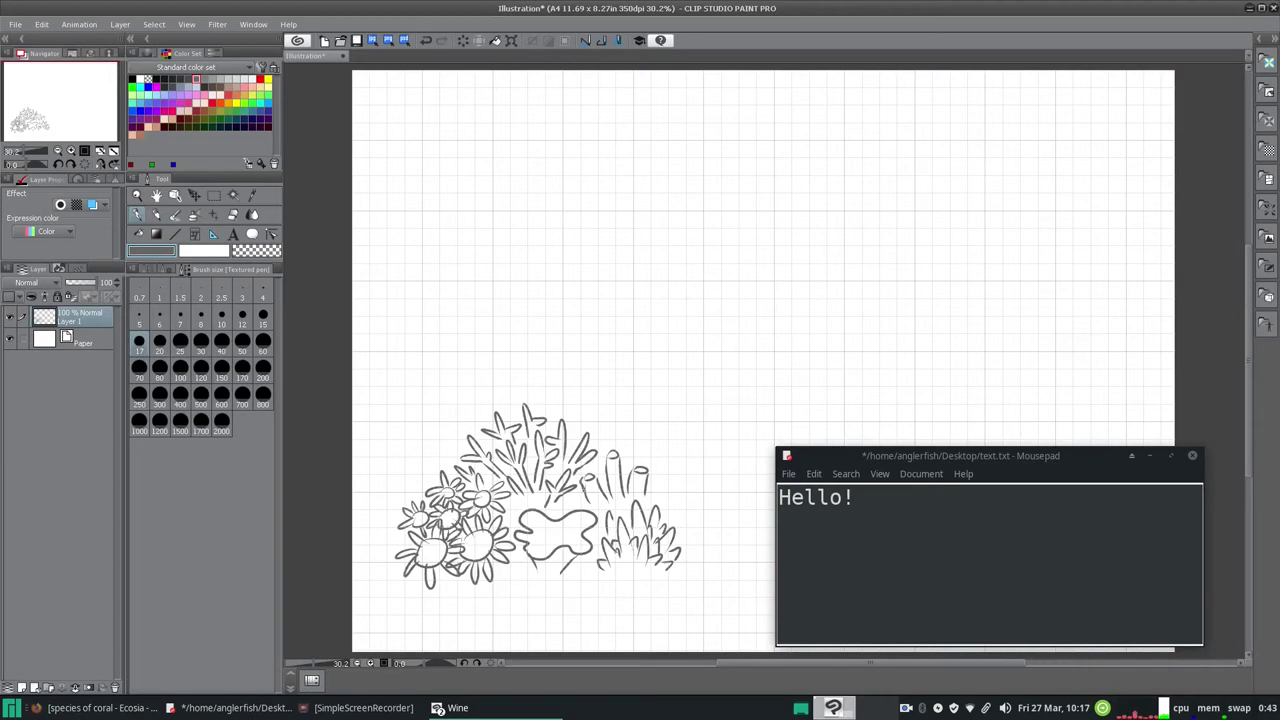
Erase the three tubes and the overlapping lines inside the flower polyps with a size 25 hard eraser
key(e)
click(178, 344)
mouse_move(584, 492)
mouse_down()
mouse_move(598, 472)
mouse_move(620, 492)
mouse_move(627, 470)
mouse_up()
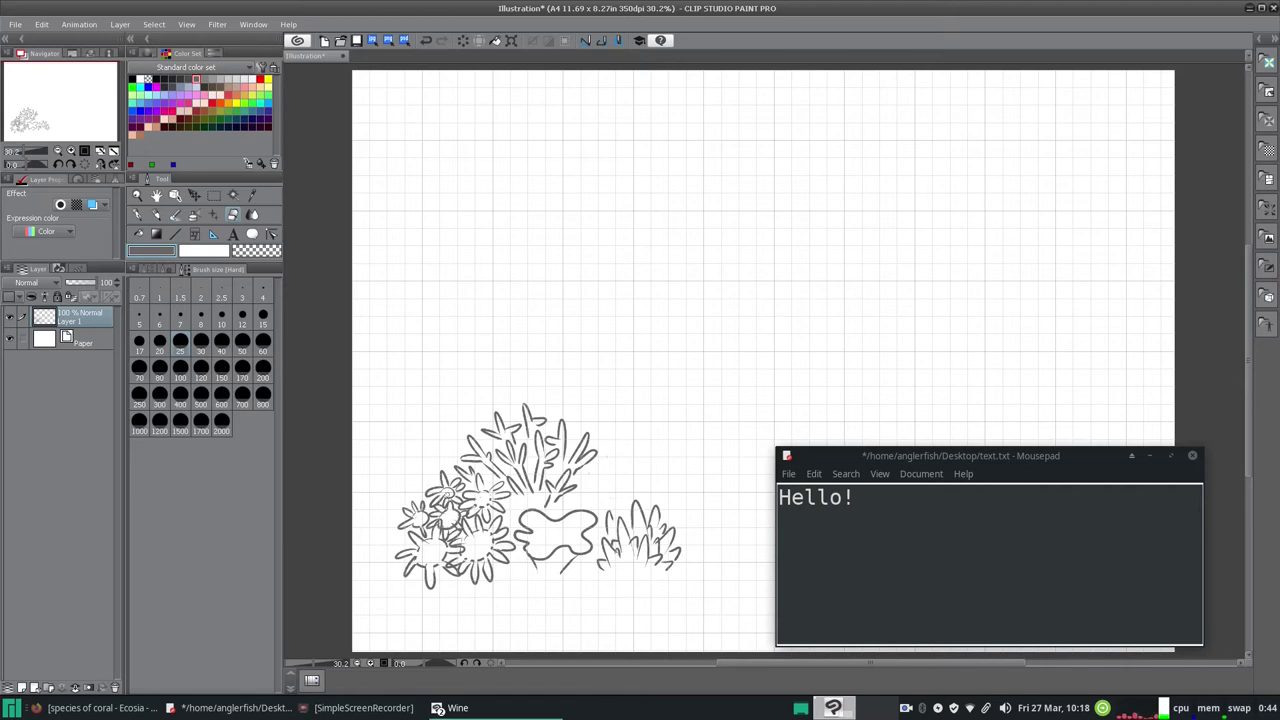
With the textured pen, sketch a cluster of tube corals above the spiky coral, drawing oval openings and adding vertical sides
key(p)
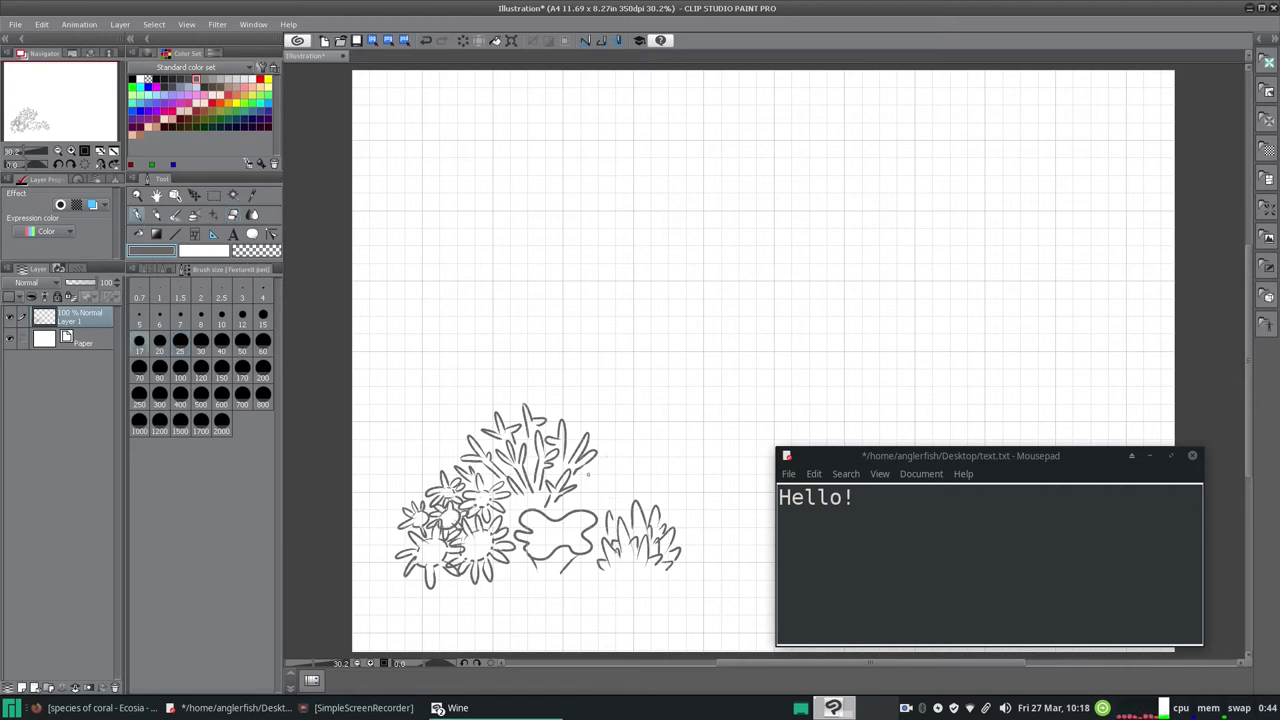
mouse_move(597, 480)
mouse_down()
mouse_move(586, 488)
mouse_move(615, 458)
mouse_move(654, 488)
mouse_up()
drag(651, 468, 660, 470)
drag(619, 418, 627, 420)
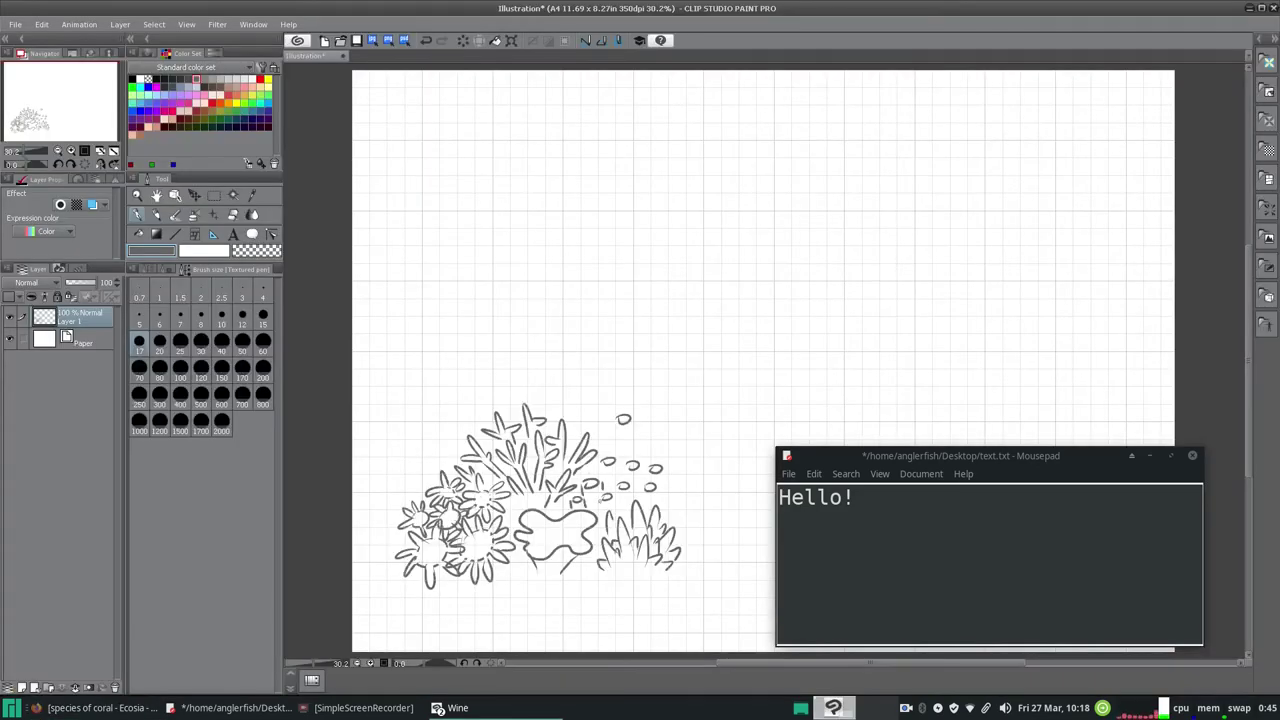
mouse_move(665, 467)
mouse_down()
mouse_move(663, 509)
mouse_move(613, 420)
mouse_move(634, 458)
mouse_move(658, 441)
mouse_up()
key(ctrl+z)
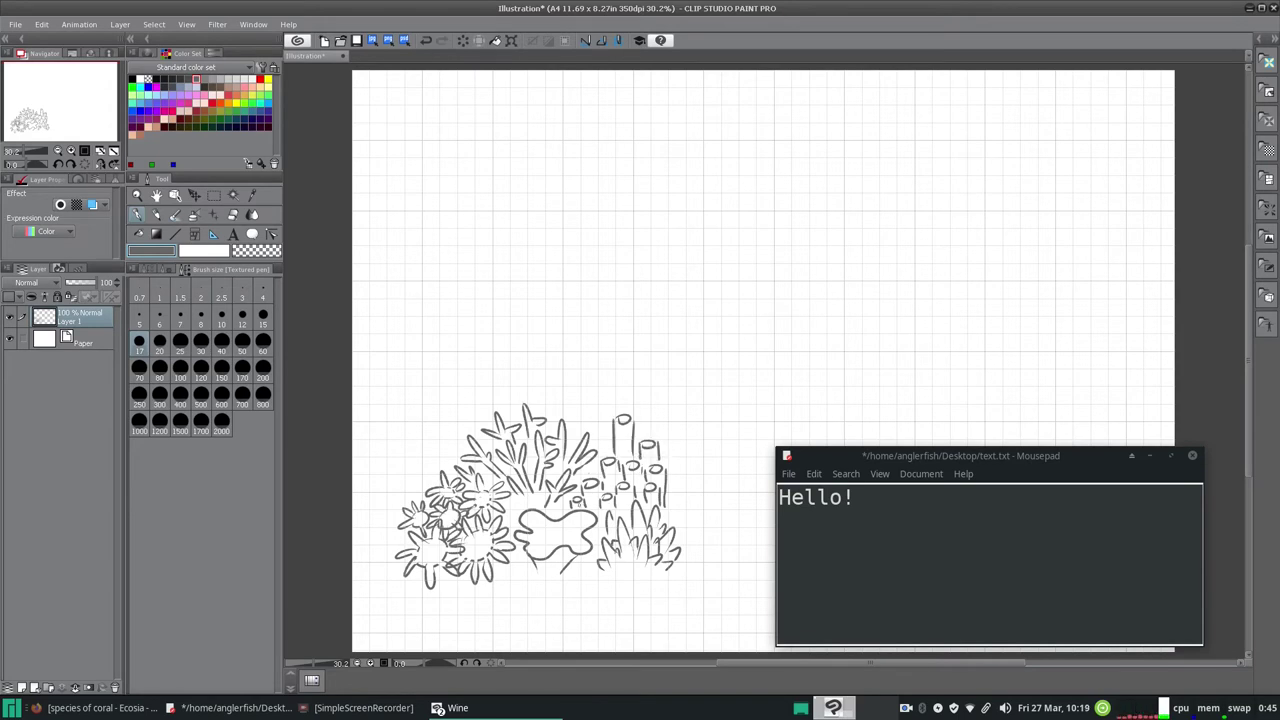
Erase the small leftover tube at the left end of the tube cluster and switch back to the pen
key(e)
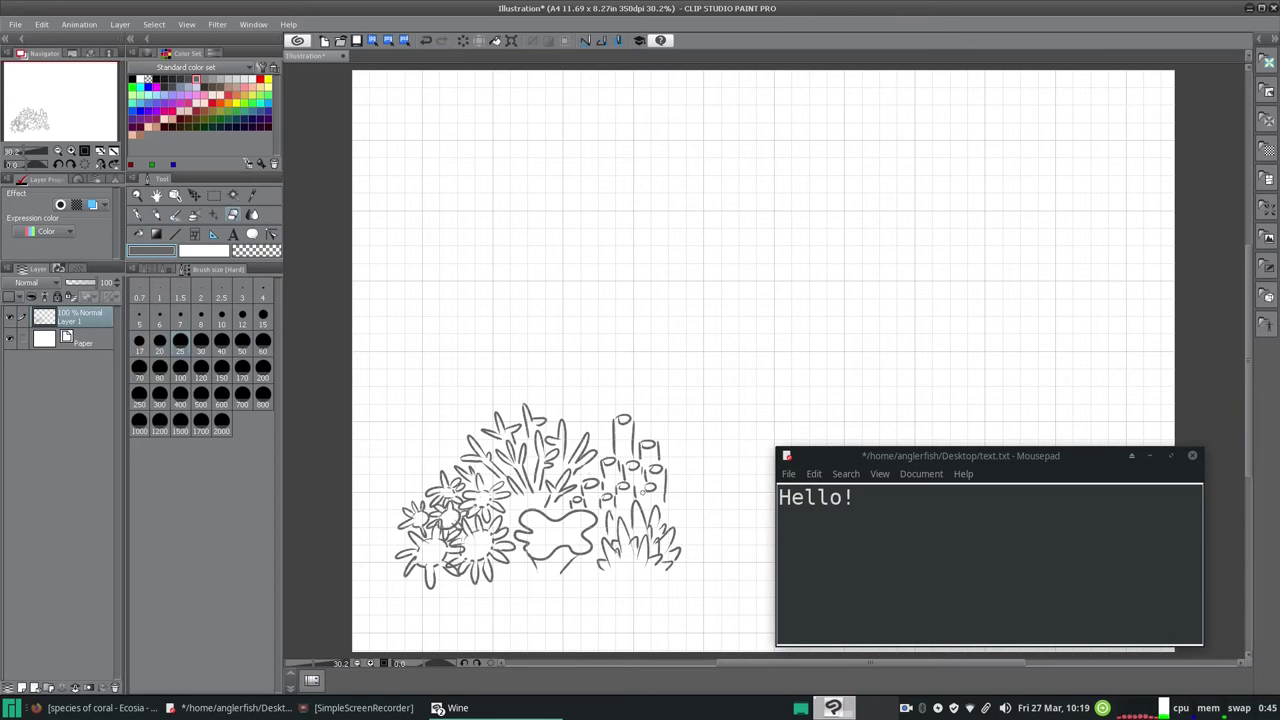
mouse_move(586, 501)
mouse_down()
mouse_move(596, 485)
mouse_move(606, 507)
mouse_move(588, 501)
mouse_up()
key(p)
Consult the coral references in Firefox, then sketch a domed coral covered in overlapping scales above the flower polyps in Clip Studio Paint
click(100, 707)
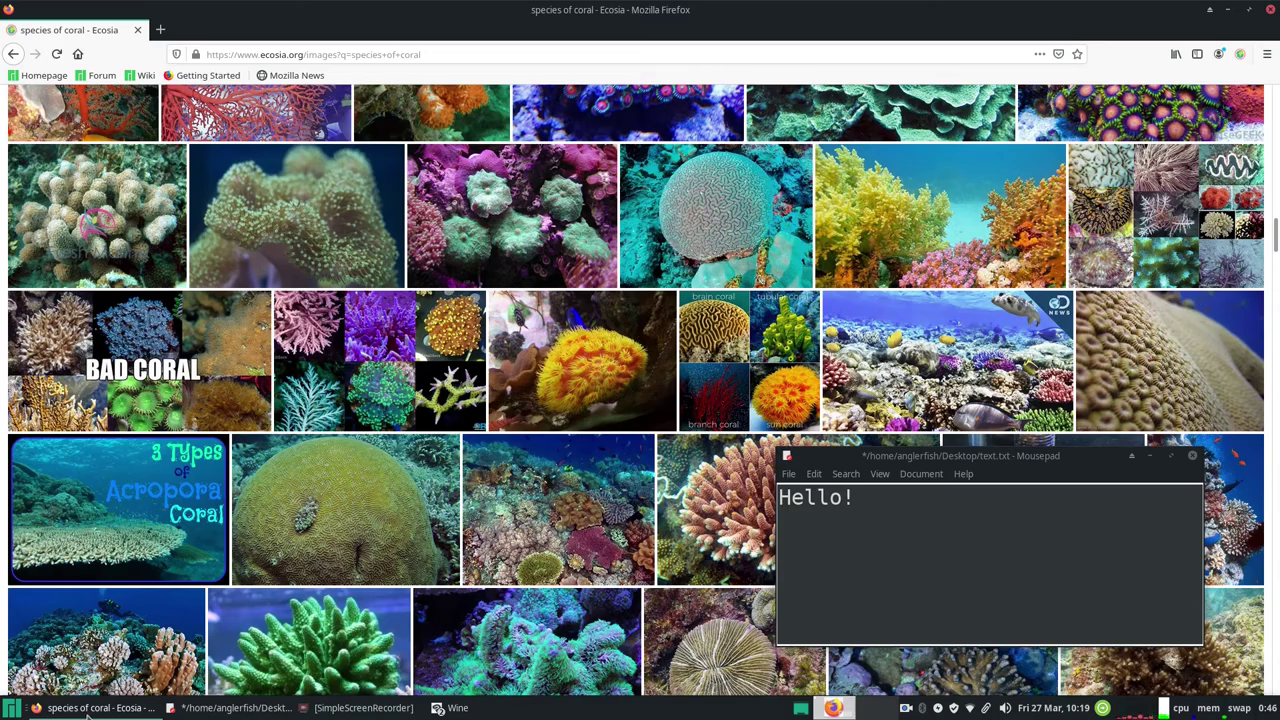
scroll(1255, 300, up, 10)
scroll(1262, 197, up, 5)
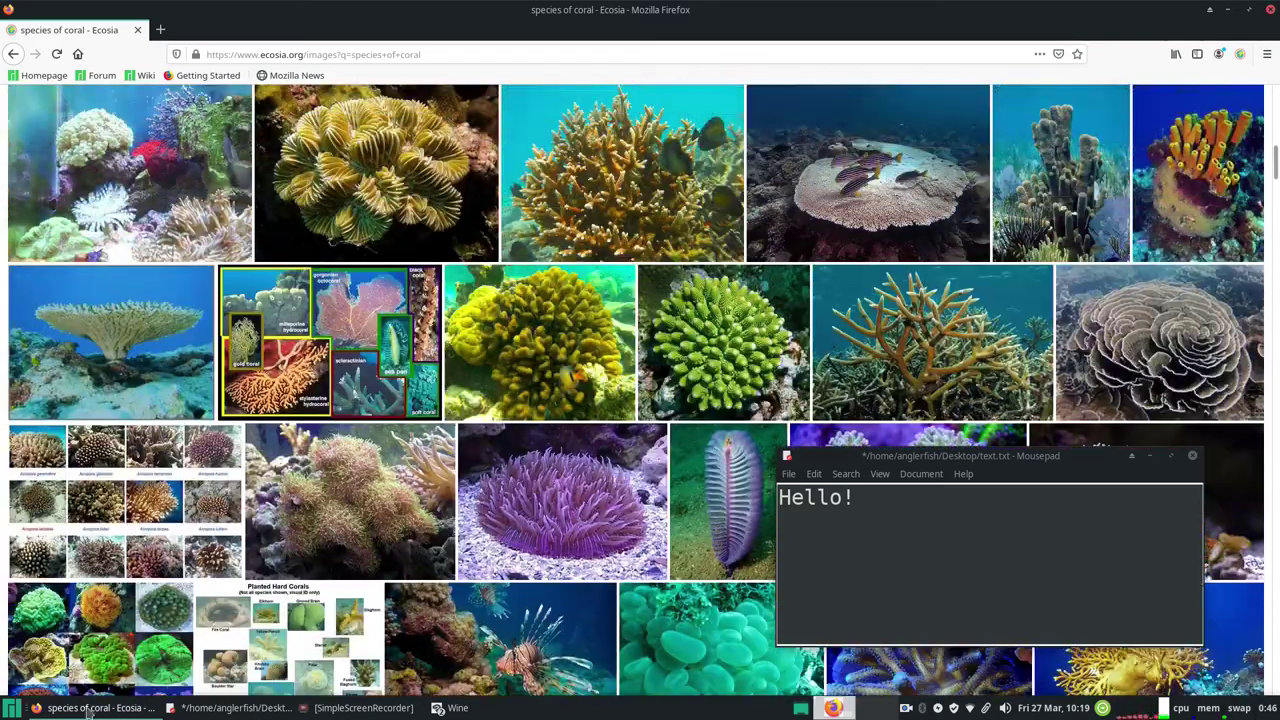
click(456, 708)
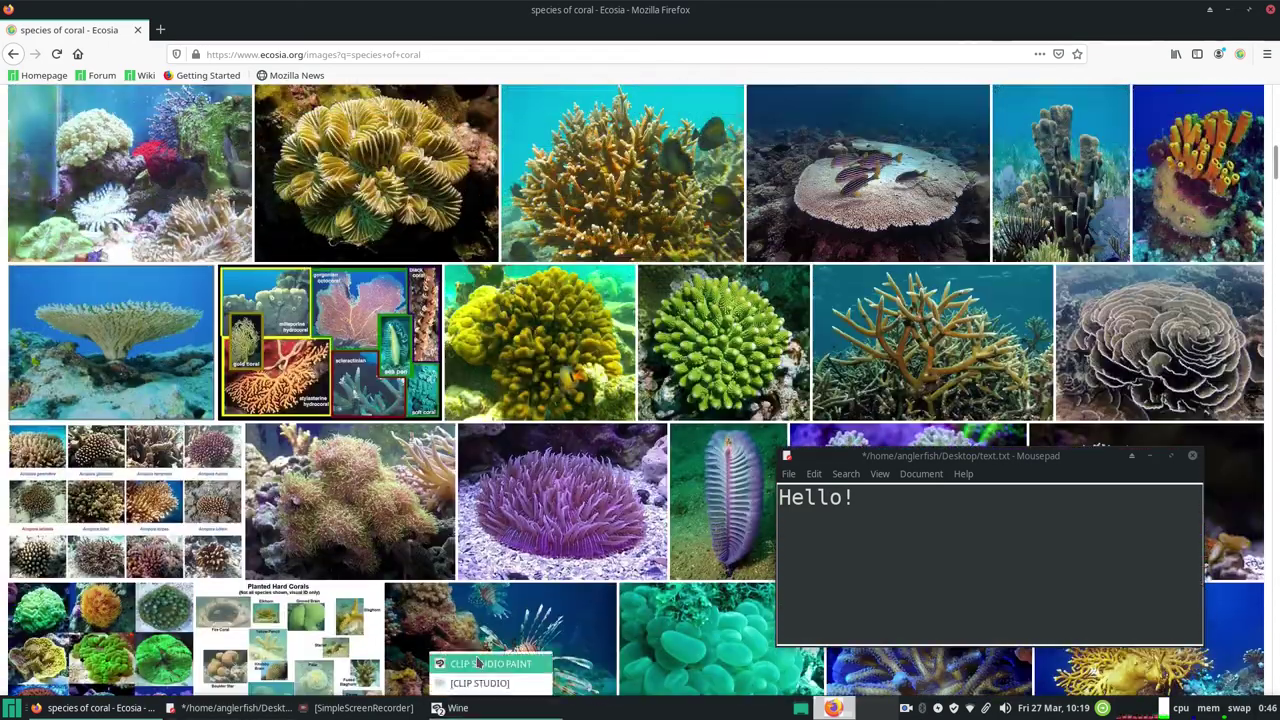
click(481, 663)
drag(413, 479, 468, 432)
drag(419, 476, 425, 478)
mouse_move(424, 474)
mouse_down()
mouse_move(436, 466)
mouse_move(423, 467)
mouse_up()
mouse_move(432, 464)
mouse_down()
mouse_move(449, 466)
mouse_move(410, 475)
mouse_move(436, 426)
mouse_up()
drag(446, 454, 458, 428)
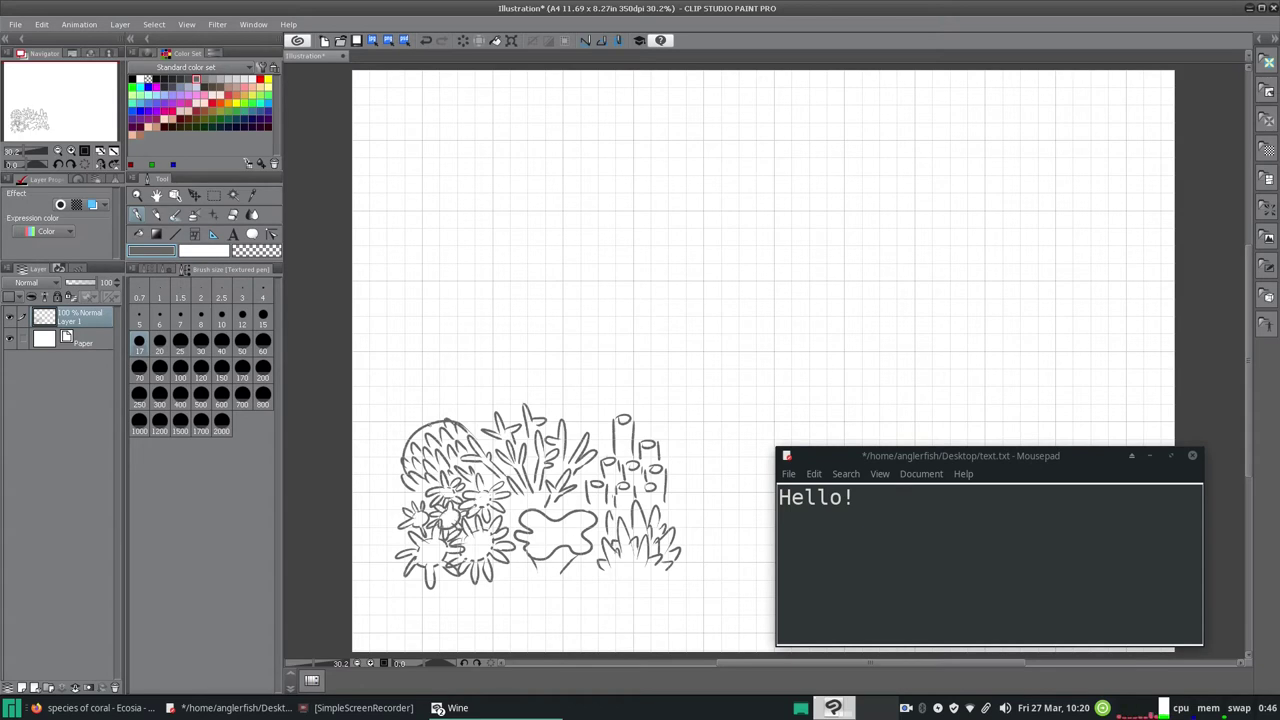
key(ctrl+z)
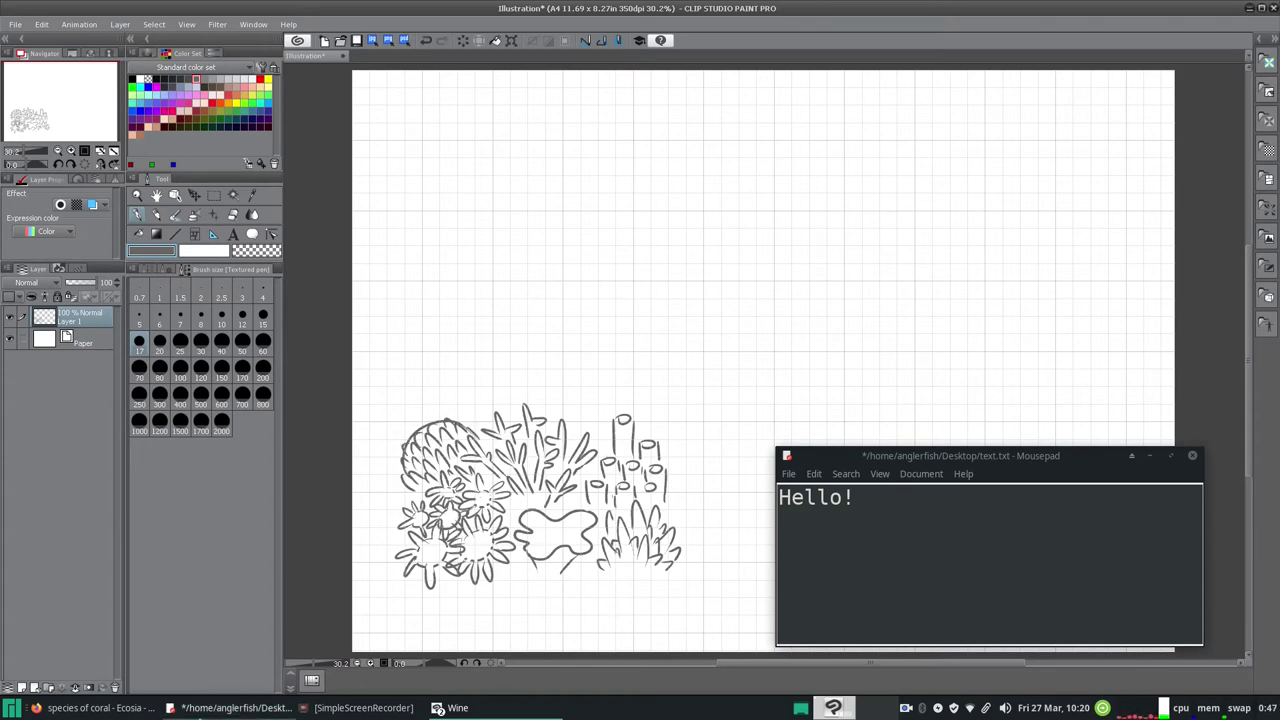
Study the layered foliose coral photo in Firefox, then sketch a rose-like coral of overlapping rings above the domed coral
click(95, 707)
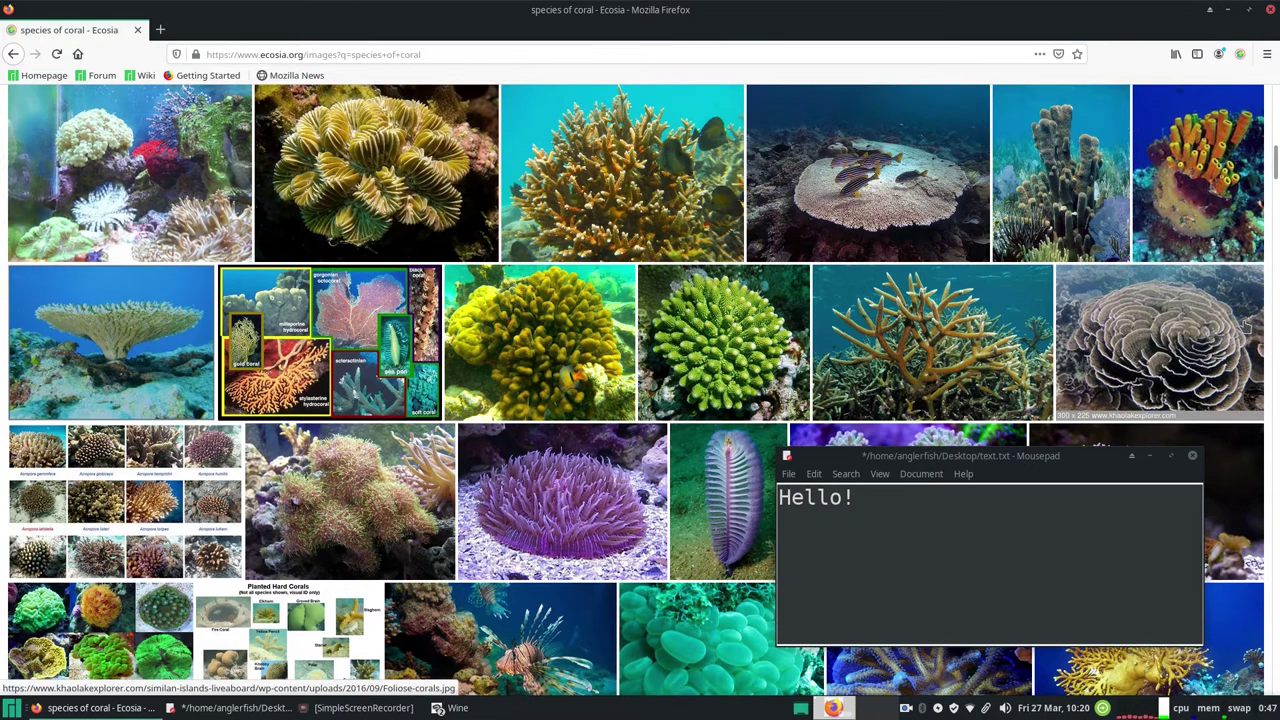
click(1190, 362)
click(450, 707)
click(480, 661)
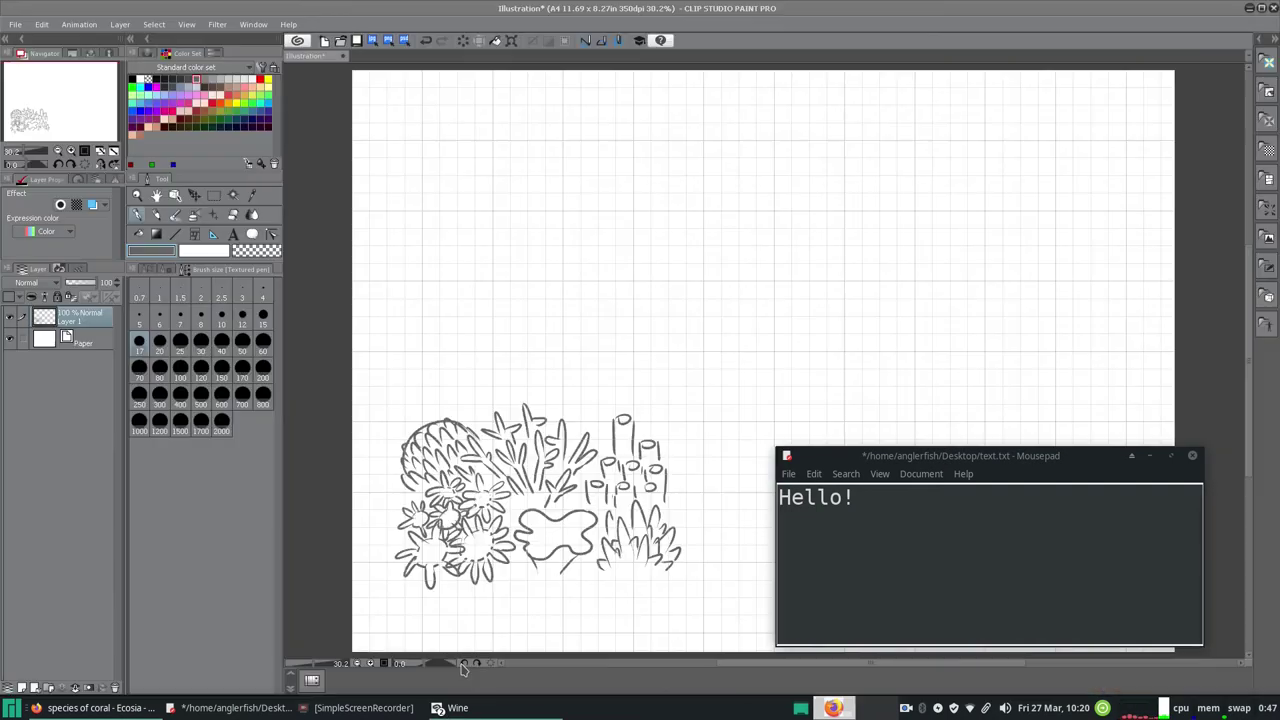
mouse_move(416, 406)
mouse_down()
mouse_move(533, 385)
mouse_move(513, 363)
mouse_up()
click(95, 707)
click(95, 707)
mouse_move(466, 413)
mouse_down()
mouse_move(438, 412)
mouse_move(428, 362)
mouse_move(502, 346)
mouse_move(480, 392)
mouse_move(440, 375)
mouse_move(455, 352)
mouse_move(472, 378)
mouse_move(486, 338)
mouse_up()
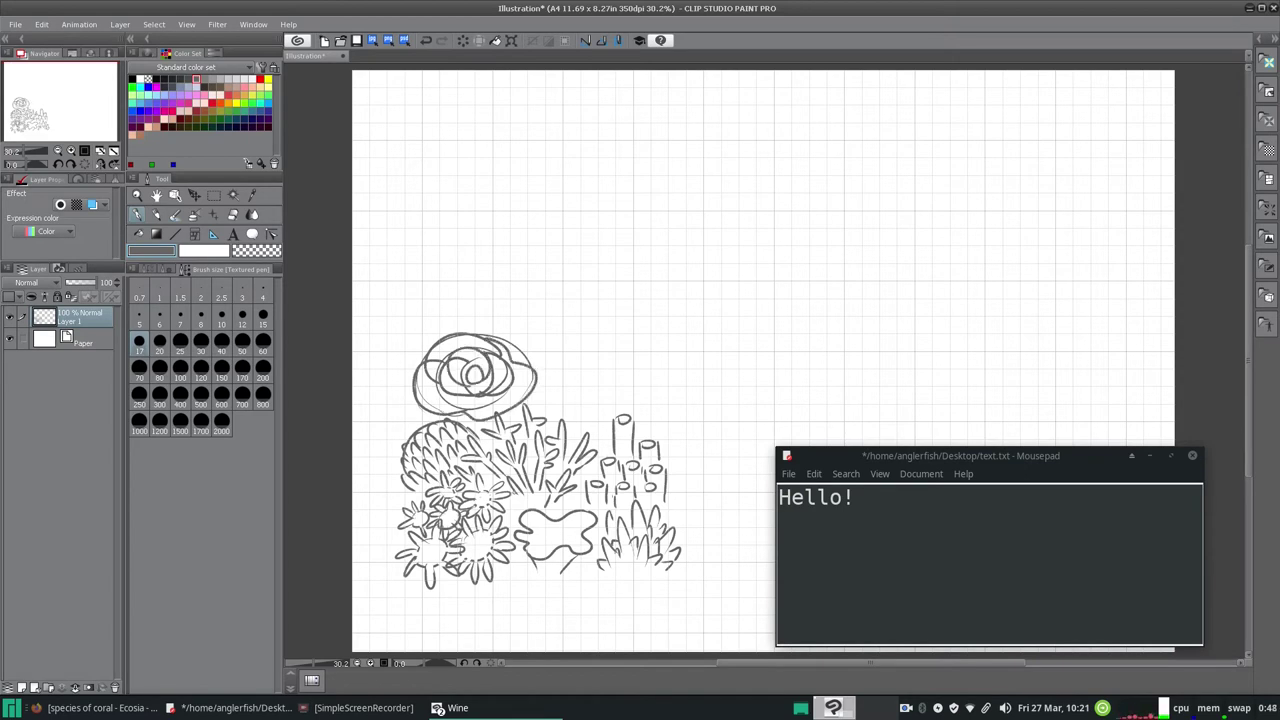
Browse the coral references in Firefox, then sketch rough overlapping rounded lobes between the rose-like coral and the tube corals in Clip Studio Paint
click(100, 708)
scroll(276, 595, up, 5)
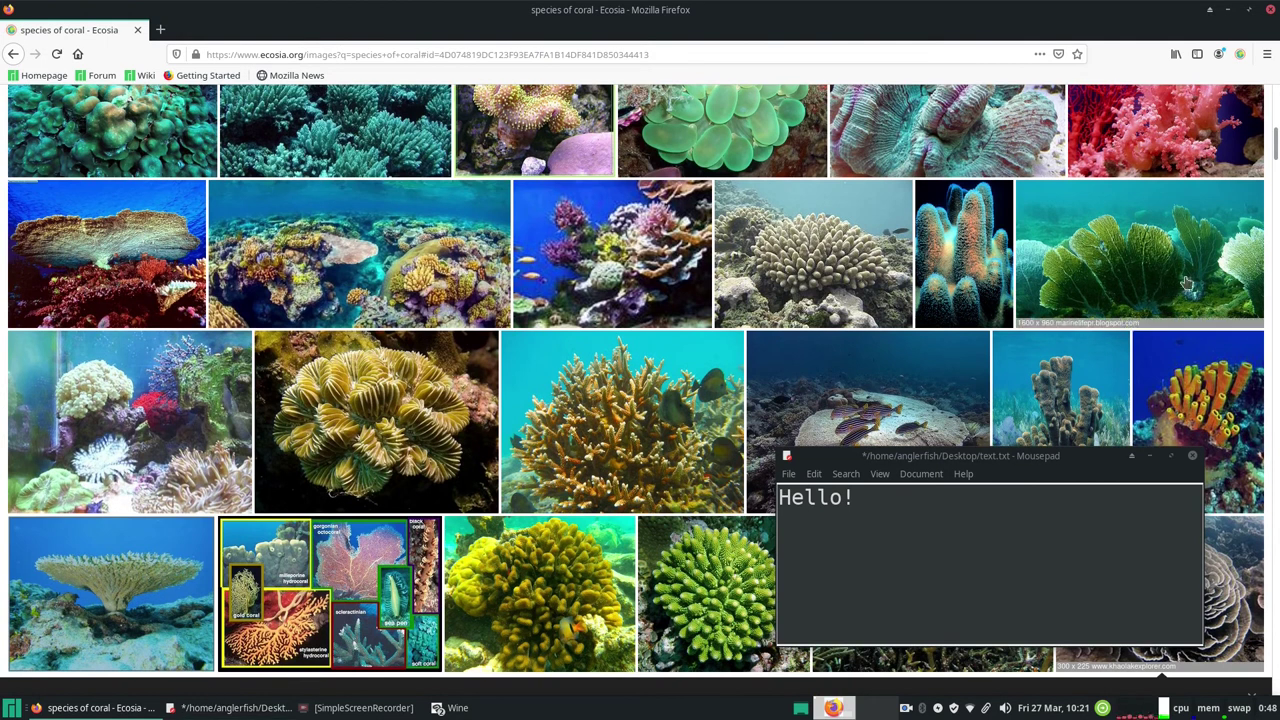
scroll(995, 415, up, 6)
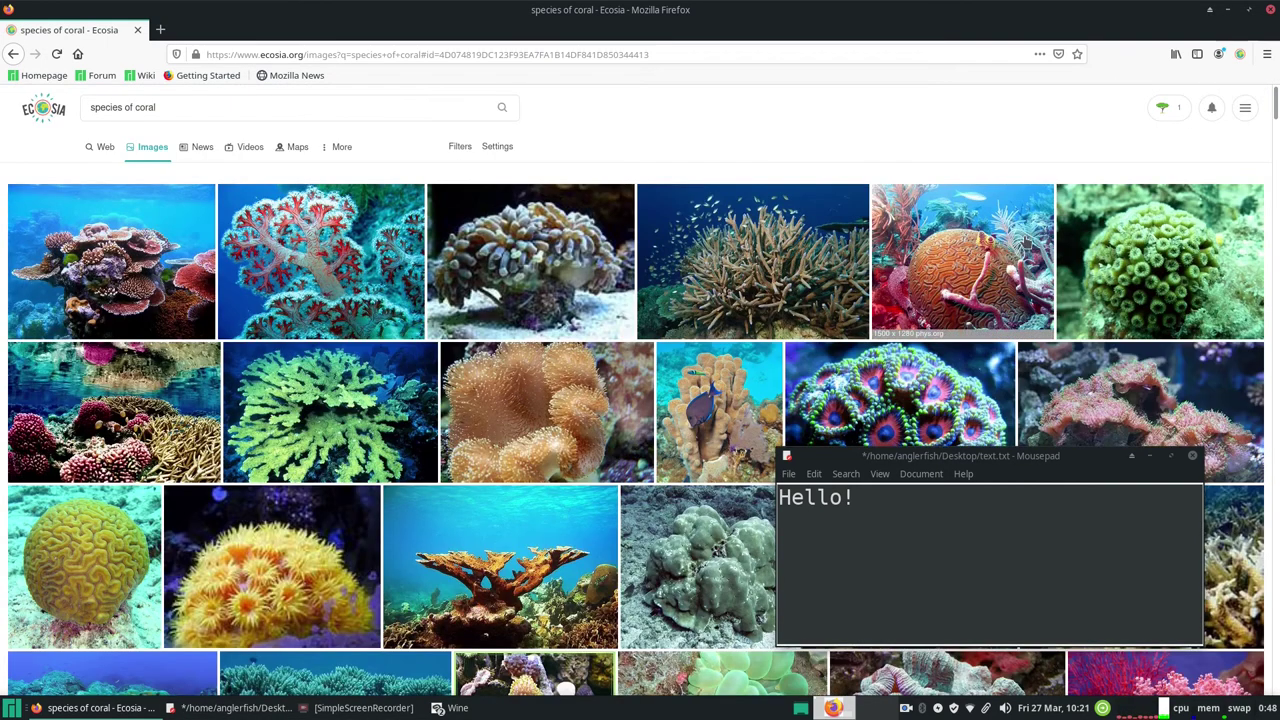
click(457, 708)
click(486, 663)
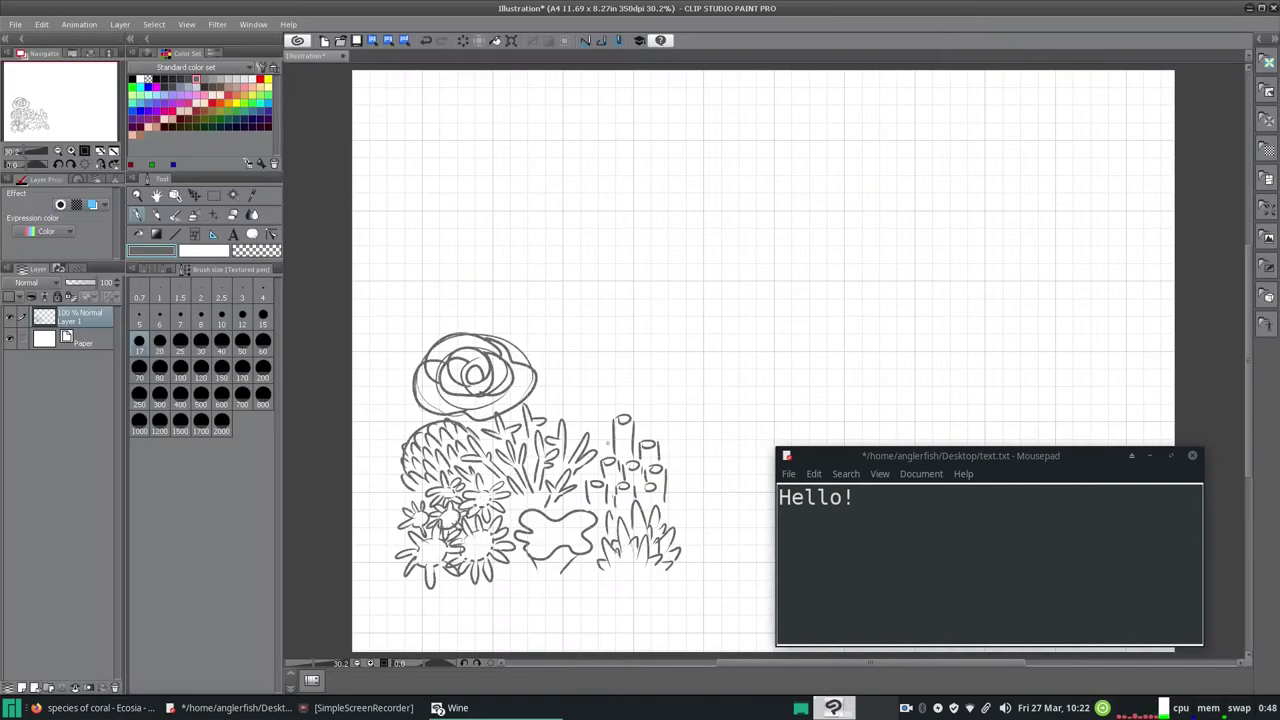
mouse_move(563, 404)
mouse_down()
mouse_move(590, 362)
mouse_move(577, 410)
mouse_up()
mouse_move(604, 378)
mouse_down()
mouse_move(652, 384)
mouse_move(630, 410)
mouse_up()
mouse_move(584, 356)
mouse_down()
mouse_move(587, 326)
mouse_move(606, 366)
mouse_up()
mouse_move(558, 382)
mouse_down()
mouse_move(566, 404)
mouse_move(526, 376)
mouse_move(530, 405)
mouse_up()
click(425, 43)
drag(539, 362, 568, 354)
mouse_move(557, 314)
mouse_down()
mouse_move(554, 298)
mouse_move(606, 319)
mouse_up()
drag(650, 403, 668, 444)
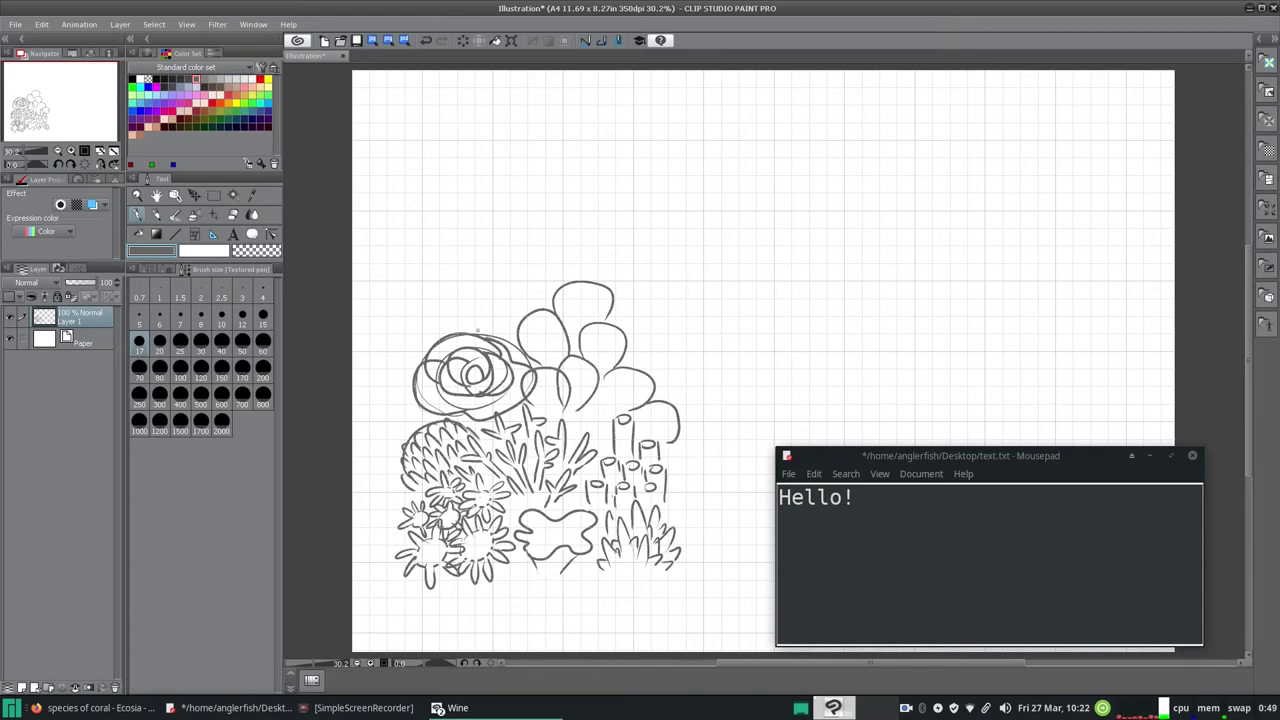
Select the whole canvas and lighten the sketch lines by raising the Hue/Saturation/Luminosity adjustment's luminosity to 35
click(154, 24)
click(166, 40)
click(186, 24)
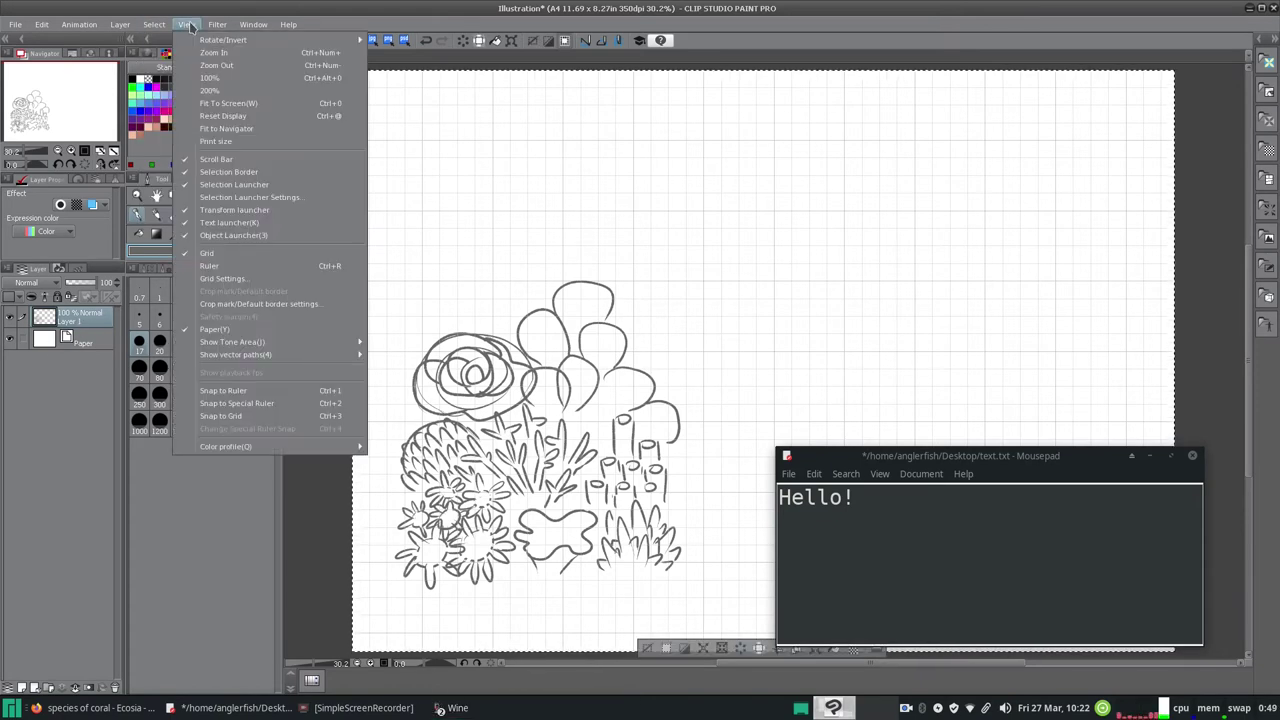
mouse_move(220, 25)
mouse_move(119, 27)
mouse_move(41, 24)
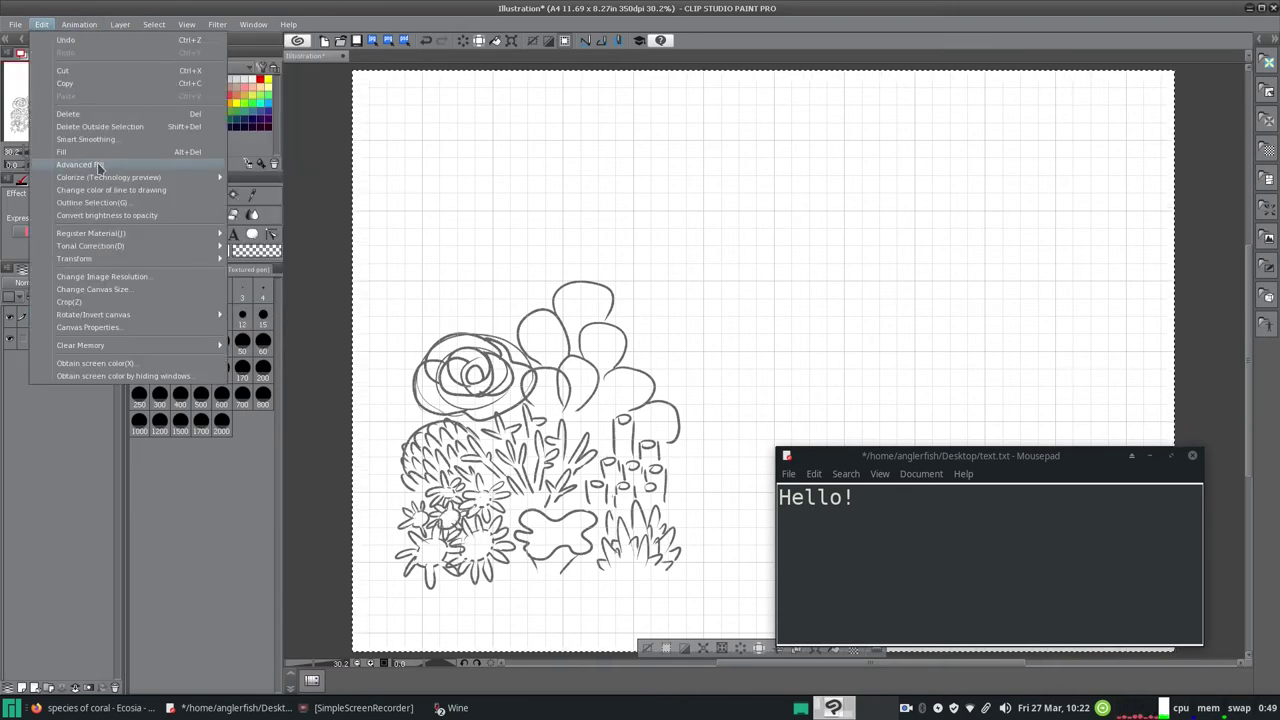
mouse_move(101, 249)
click(305, 261)
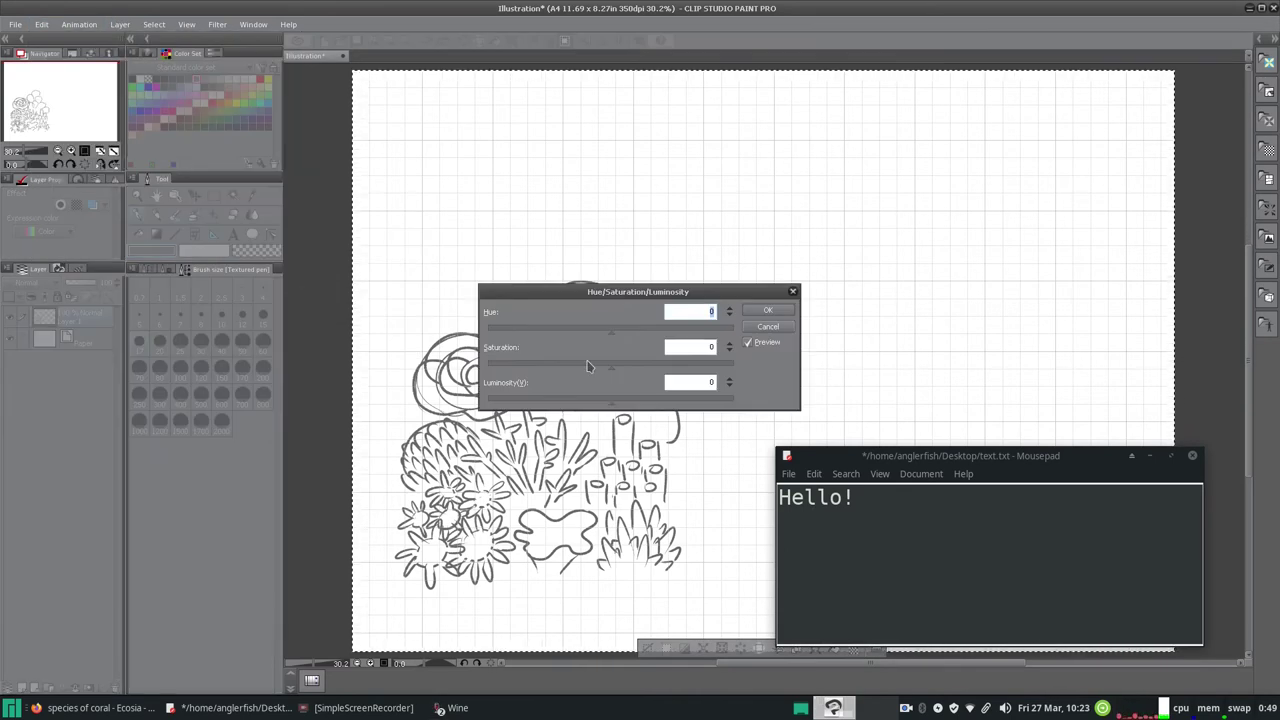
mouse_move(611, 404)
mouse_down()
mouse_move(595, 408)
mouse_move(720, 408)
mouse_move(648, 409)
mouse_up()
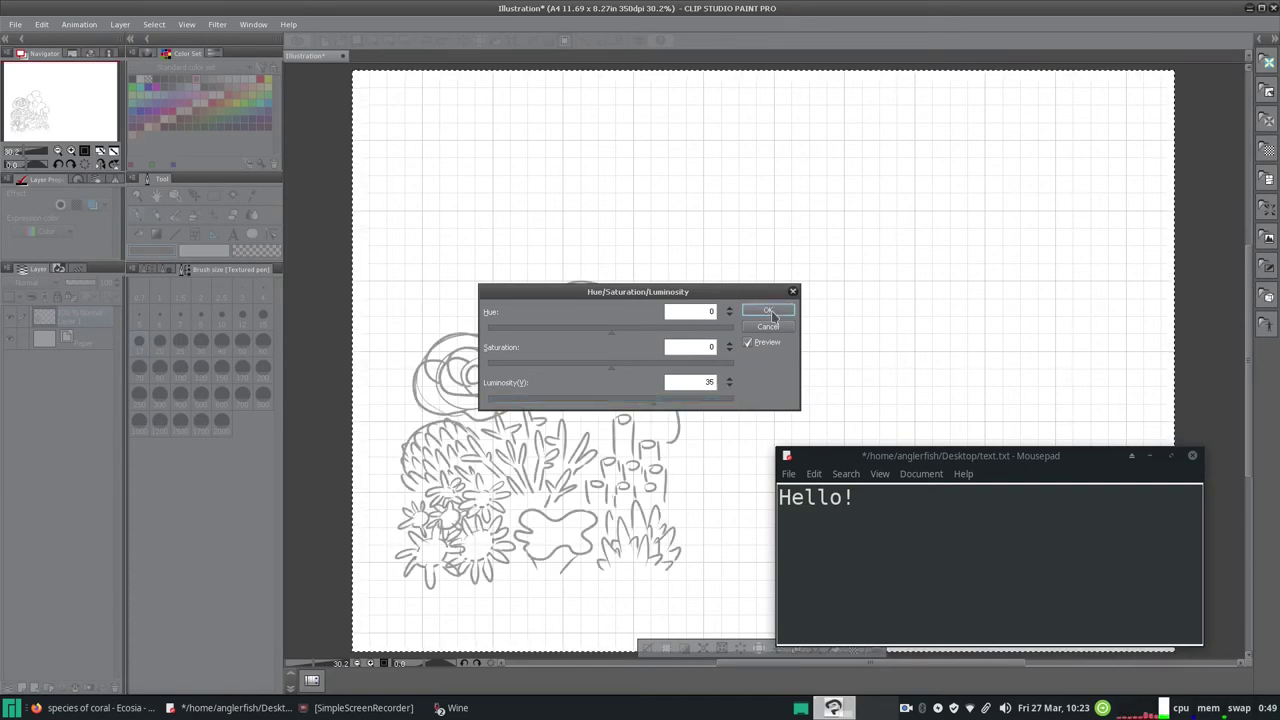
click(770, 308)
Sketch large guide lobes fanning out from a shared base to the right of the tube corals, moving the Mousepad window clear of the drawing
mouse_move(689, 528)
mouse_down()
mouse_move(720, 483)
mouse_move(710, 551)
mouse_up()
mouse_move(716, 542)
mouse_down()
mouse_move(743, 371)
mouse_move(757, 491)
mouse_up()
drag(860, 455, 1007, 349)
mouse_move(759, 488)
mouse_down()
mouse_move(810, 535)
mouse_move(744, 553)
mouse_move(714, 505)
mouse_up()
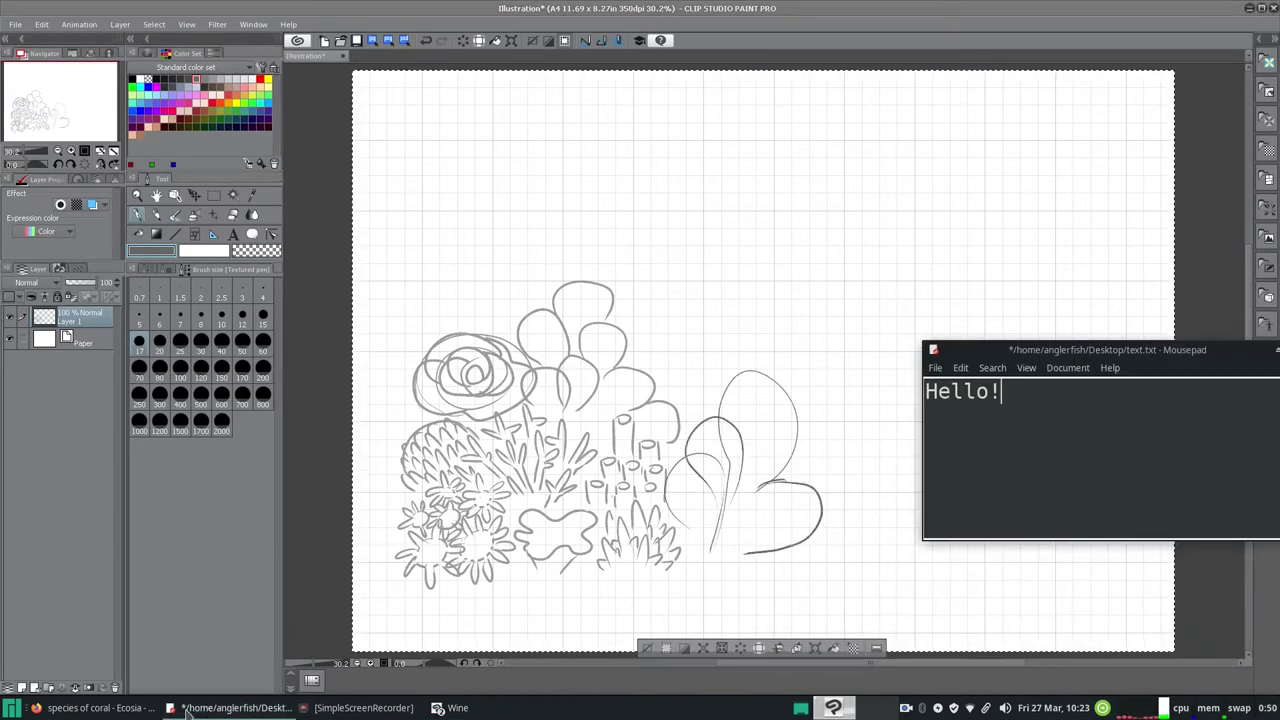
Check the reference in Firefox, then draw wavy, frilled outlines over the rounded lobes above the tube corals, undoing stray strokes
click(100, 708)
click(100, 708)
mouse_move(582, 282)
mouse_down()
mouse_move(592, 312)
mouse_move(625, 300)
mouse_up()
drag(612, 304, 598, 318)
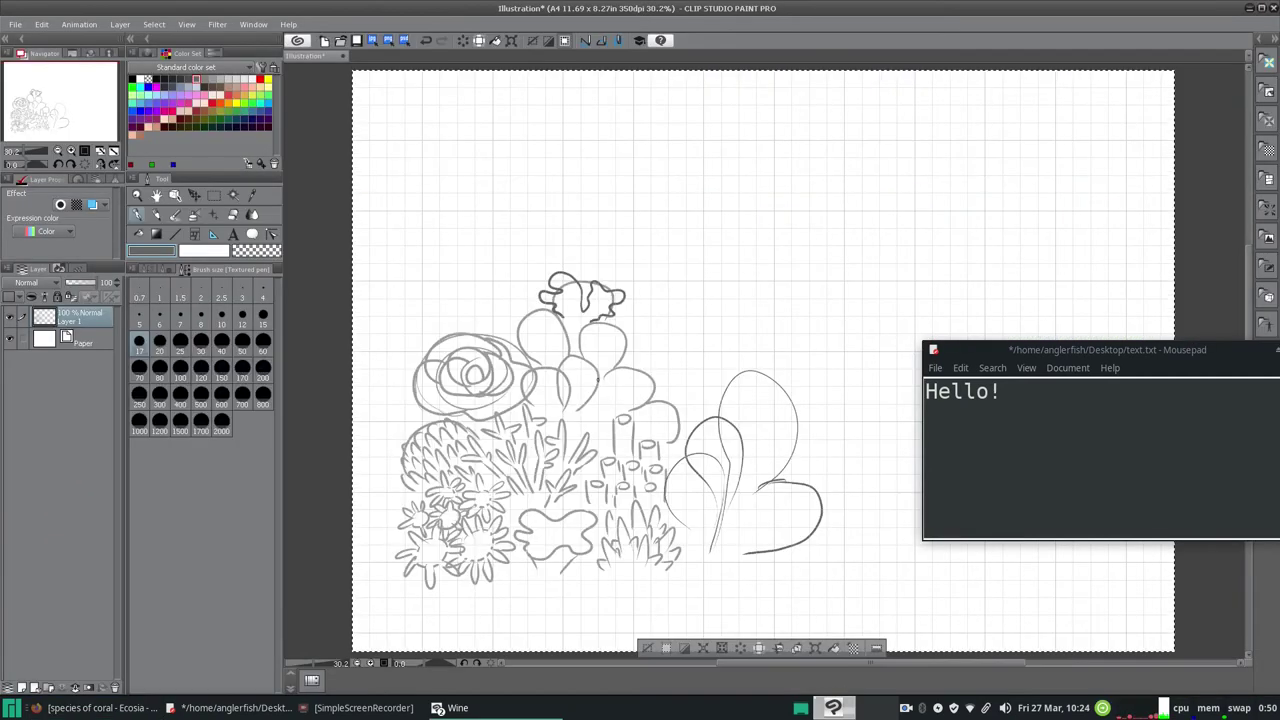
mouse_move(596, 320)
mouse_down()
mouse_move(632, 342)
mouse_move(598, 363)
mouse_move(522, 332)
mouse_move(596, 404)
mouse_move(603, 430)
mouse_move(590, 434)
mouse_move(568, 356)
mouse_move(588, 426)
mouse_move(530, 399)
mouse_move(550, 413)
mouse_up()
key(ctrl+z)
click(426, 40)
mouse_move(610, 385)
mouse_down()
mouse_move(657, 387)
mouse_move(630, 405)
mouse_move(672, 413)
mouse_move(654, 438)
mouse_up()
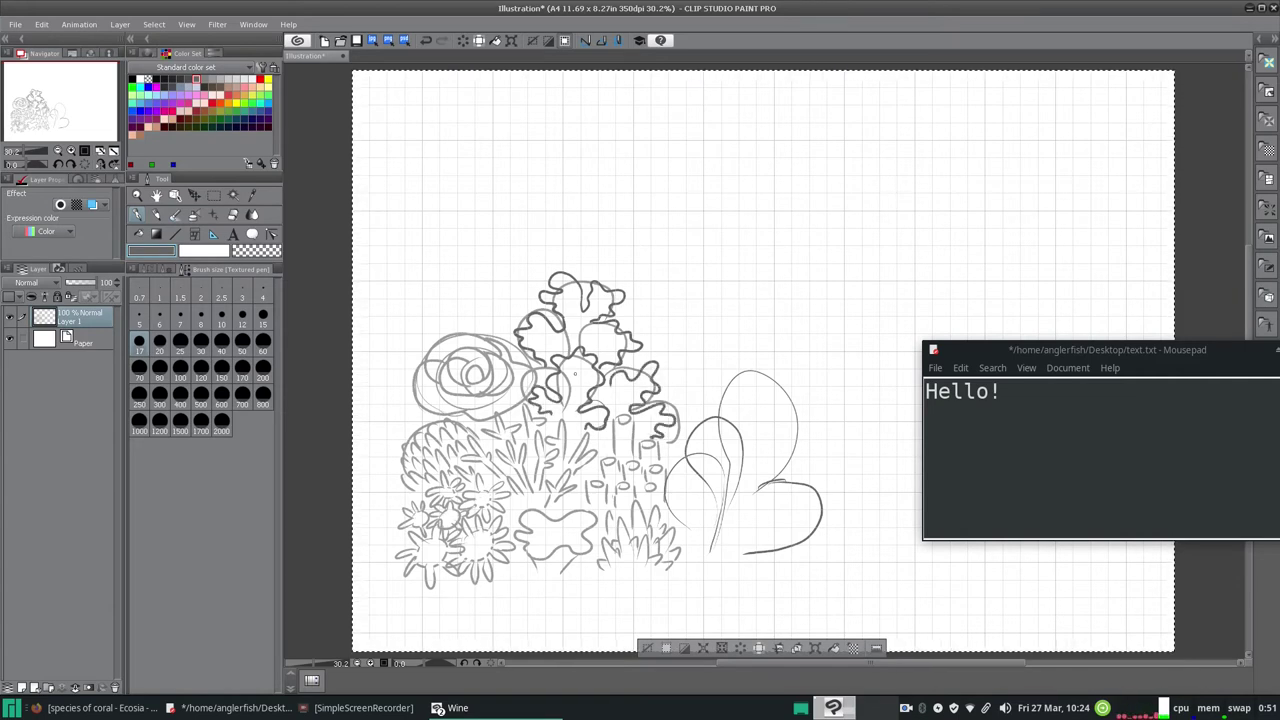
Check the branching coral reference in Firefox, then draw knobby branches over the tall and lower-right lobes of the fan-shaped guide
click(107, 709)
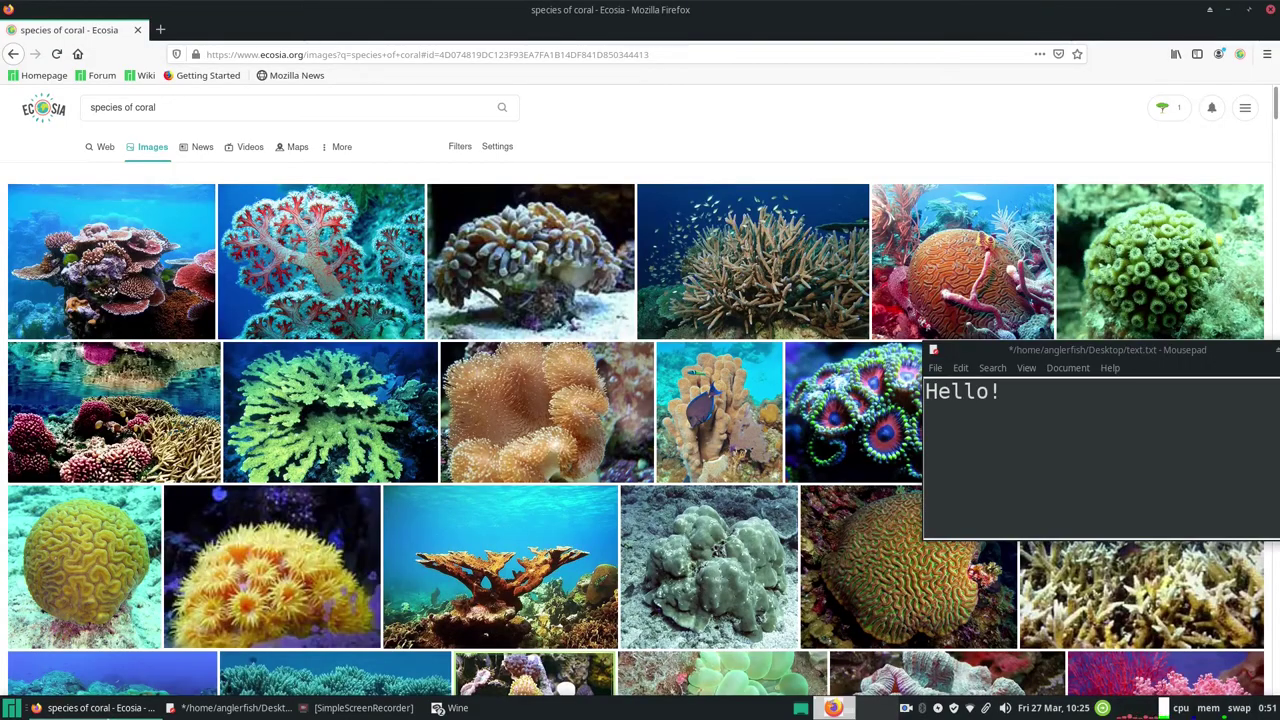
key(alt+Tab)
mouse_move(752, 386)
mouse_down()
mouse_move(722, 540)
mouse_move(810, 512)
mouse_up()
drag(720, 462, 718, 530)
drag(670, 480, 716, 522)
mouse_move(760, 426)
mouse_down()
mouse_move(799, 403)
mouse_move(764, 443)
mouse_move(753, 377)
mouse_move(766, 369)
mouse_move(793, 402)
mouse_move(739, 414)
mouse_move(719, 401)
mouse_move(710, 427)
mouse_move(706, 407)
mouse_move(772, 470)
mouse_up()
mouse_move(746, 519)
mouse_down()
mouse_move(790, 506)
mouse_move(809, 479)
mouse_move(800, 502)
mouse_move(836, 519)
mouse_move(796, 552)
mouse_move(748, 533)
mouse_move(762, 568)
mouse_up()
click(425, 38)
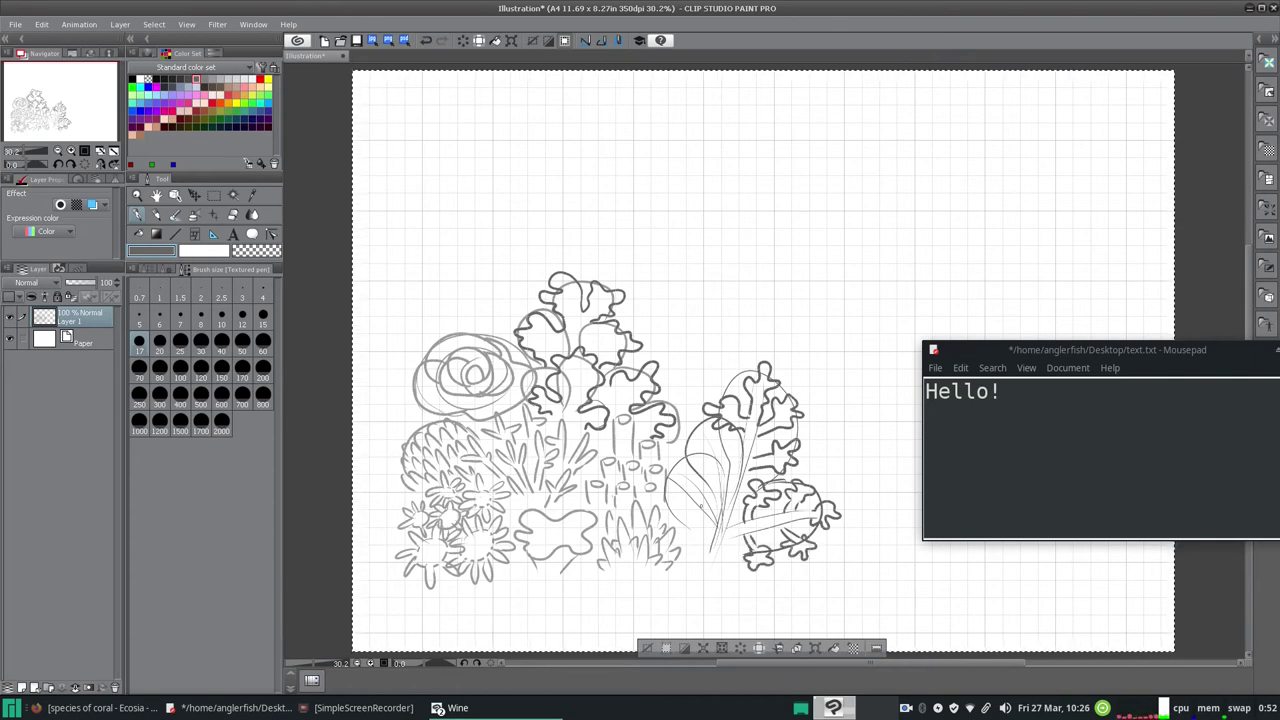
drag(728, 528, 810, 510)
drag(786, 526, 808, 520)
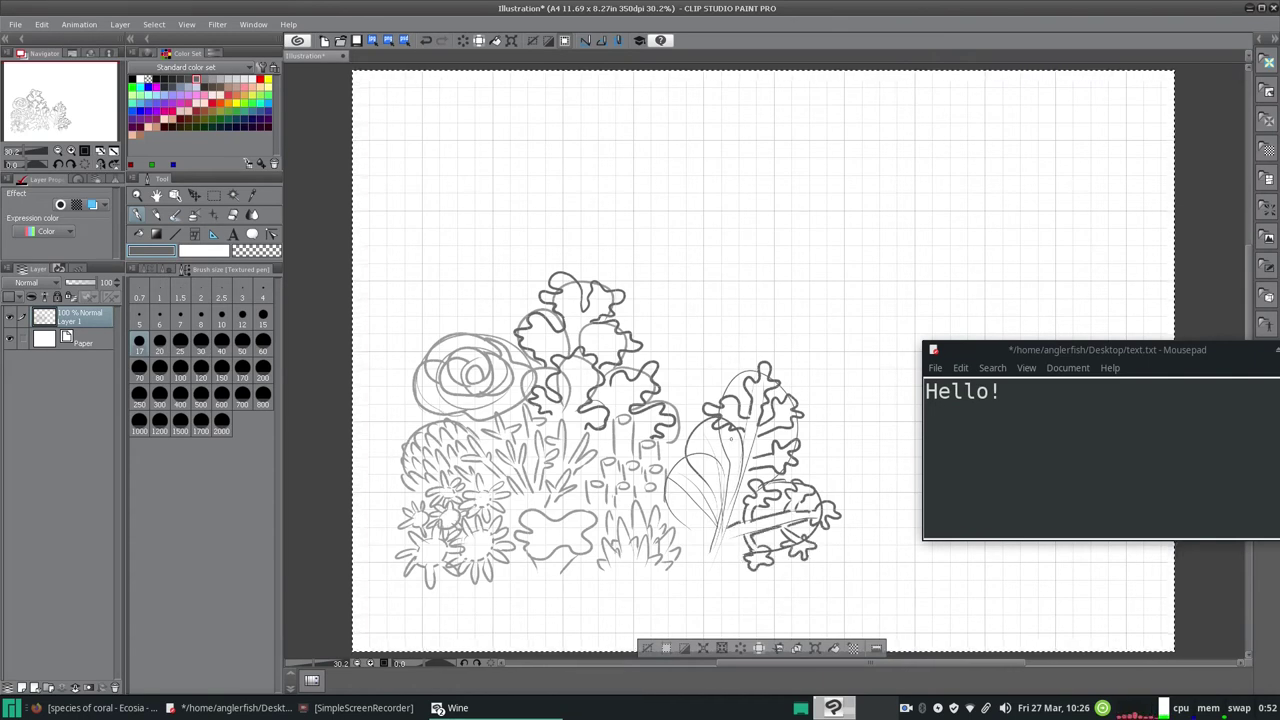
Recheck the branching coral reference, clear the canvas selection and draw a knobby branch in the middle lobe of the fan-shaped coral
click(110, 710)
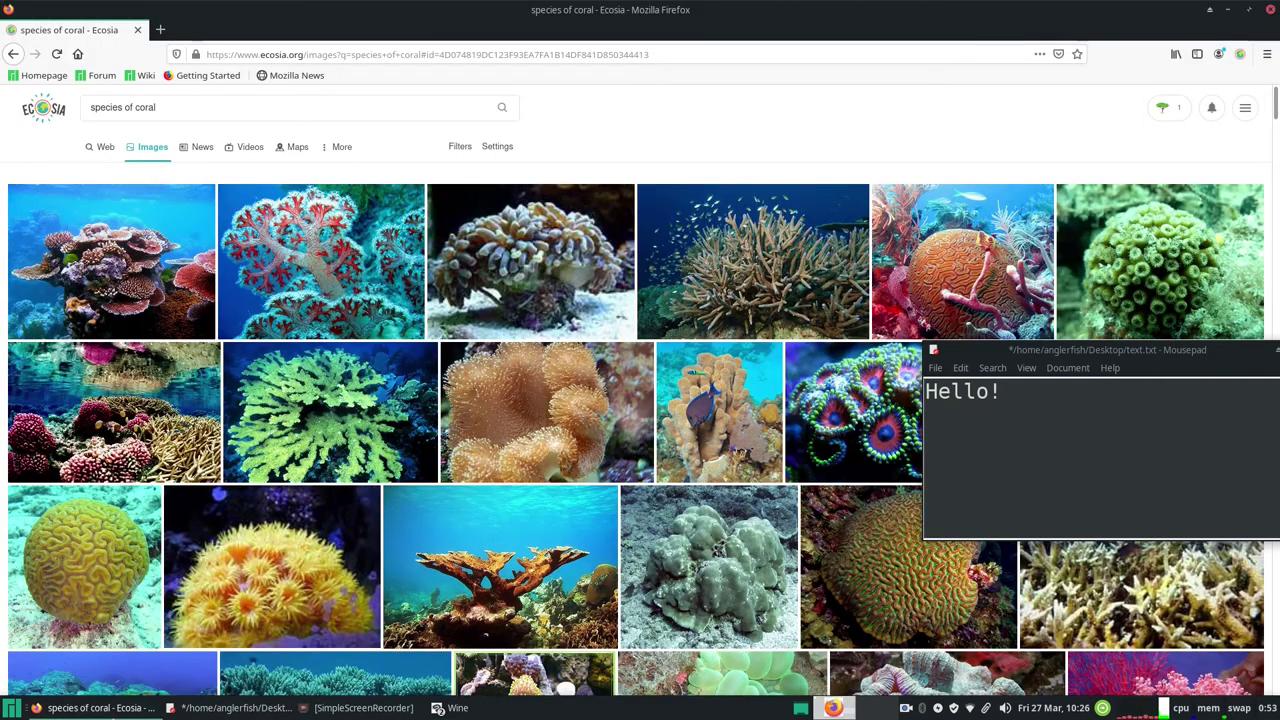
click(110, 708)
mouse_move(729, 500)
mouse_down()
mouse_move(738, 440)
mouse_move(726, 462)
mouse_move(706, 440)
mouse_move(741, 431)
mouse_move(729, 521)
mouse_up()
click(426, 41)
key(ctrl+d)
mouse_move(728, 459)
mouse_down()
mouse_move(738, 448)
mouse_move(694, 462)
mouse_move(704, 482)
mouse_up()
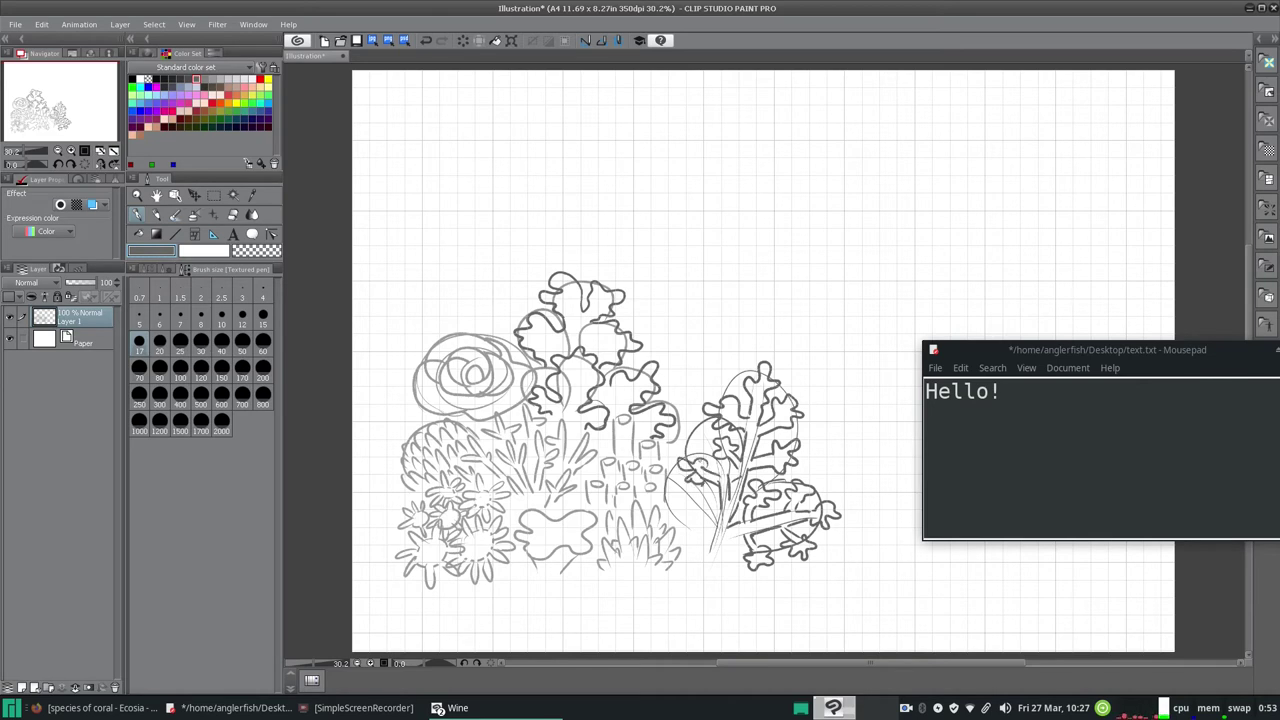
Fill the remaining left lobes of the fan-shaped coral with knobby branches and erase stray lines among them
mouse_move(760, 452)
mouse_down()
mouse_move(744, 482)
mouse_move(756, 430)
mouse_up()
mouse_move(680, 458)
mouse_down()
mouse_move(722, 426)
mouse_move(708, 400)
mouse_move(734, 413)
mouse_up()
mouse_move(718, 512)
mouse_down()
mouse_move(680, 520)
mouse_move(674, 540)
mouse_move(694, 492)
mouse_move(682, 510)
mouse_move(666, 488)
mouse_move(686, 482)
mouse_move(690, 440)
mouse_move(724, 454)
mouse_move(746, 440)
mouse_move(710, 406)
mouse_move(720, 470)
mouse_move(708, 518)
mouse_up()
click(426, 41)
key(e)
drag(750, 476, 741, 462)
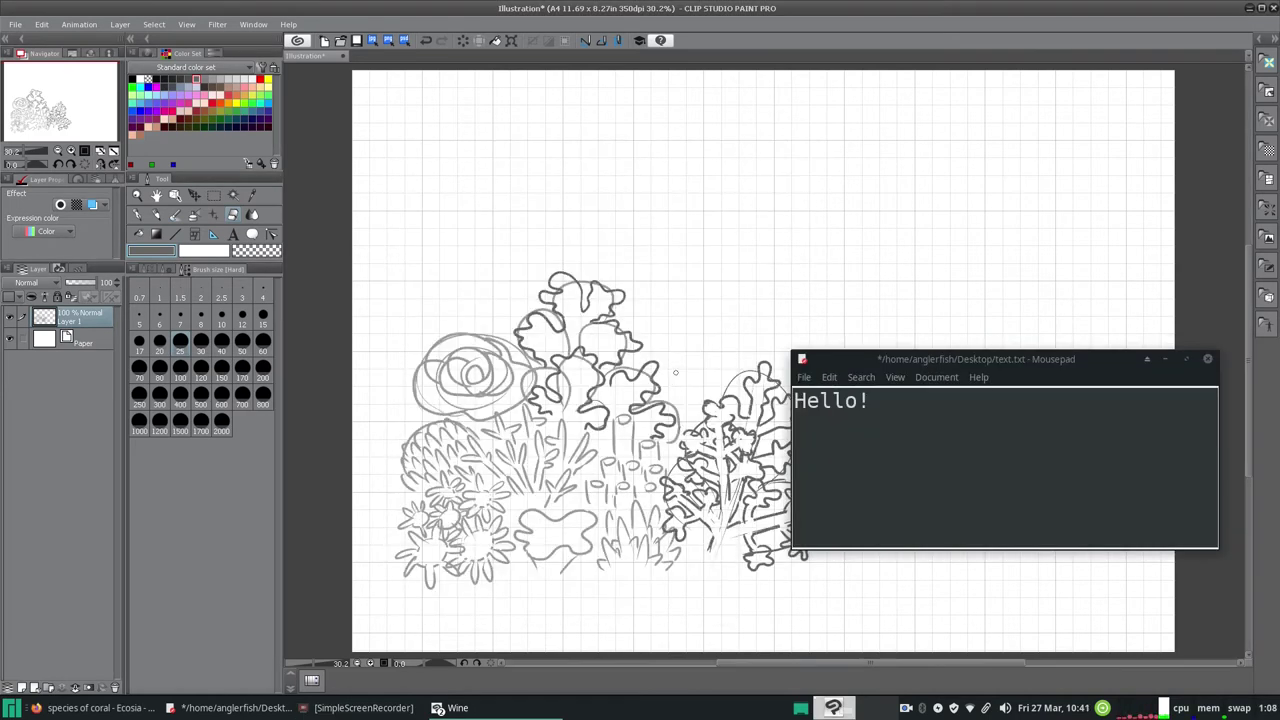
With the pen, sketch a mound of rounded guide lobes between the frilled coral and the branching coral, undoing the stray strokes
key(p)
drag(668, 388, 688, 397)
drag(644, 346, 704, 350)
drag(708, 362, 728, 386)
drag(668, 322, 696, 312)
drag(716, 332, 740, 364)
mouse_move(626, 320)
mouse_down()
mouse_move(668, 294)
mouse_move(632, 318)
mouse_move(648, 302)
mouse_up()
key(ctrl+z)
key(ctrl+z)
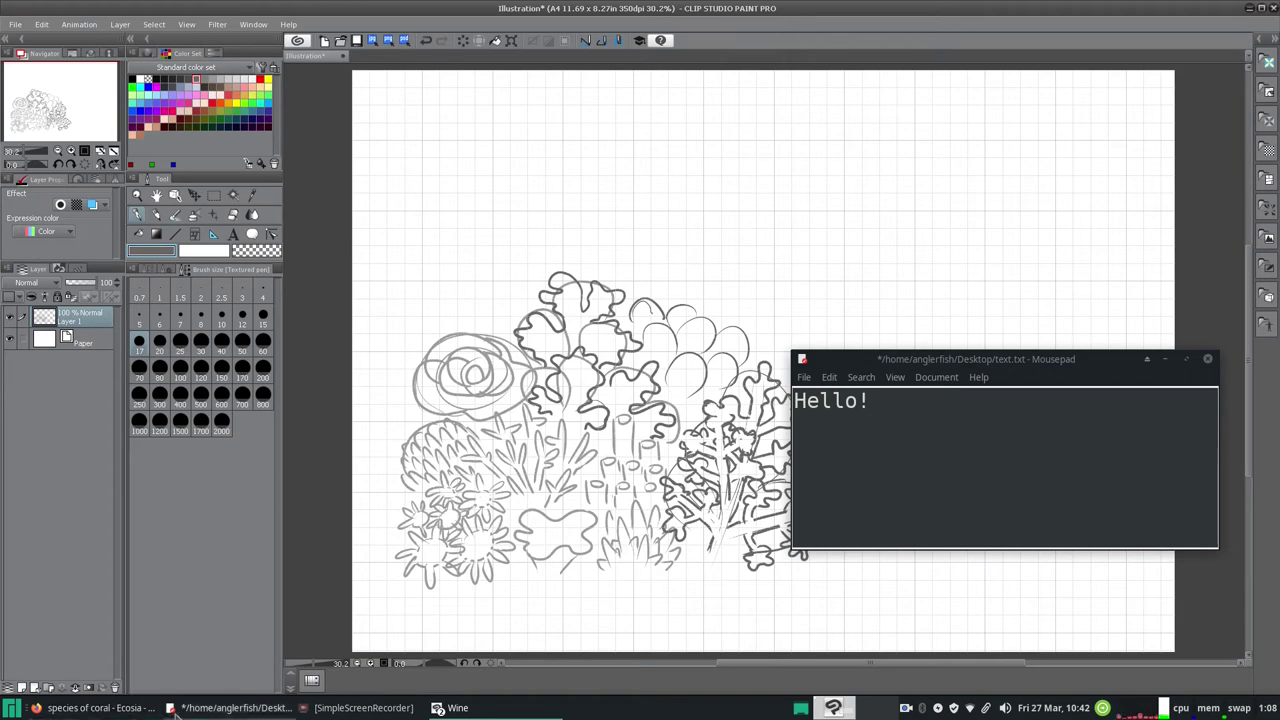
Try filling the mound's rounded lobes with small oval polyps from the reference, and erase the ovals
click(95, 708)
click(95, 708)
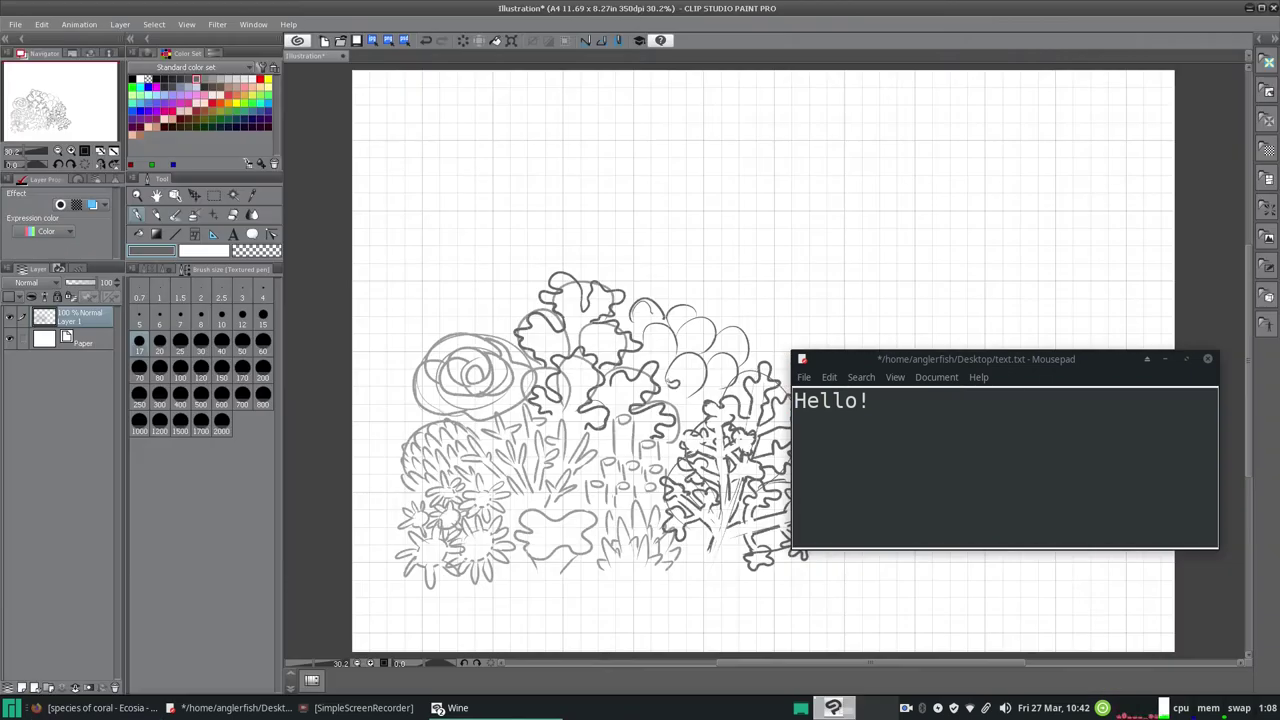
mouse_move(676, 374)
mouse_down()
mouse_move(666, 362)
mouse_move(692, 364)
mouse_up()
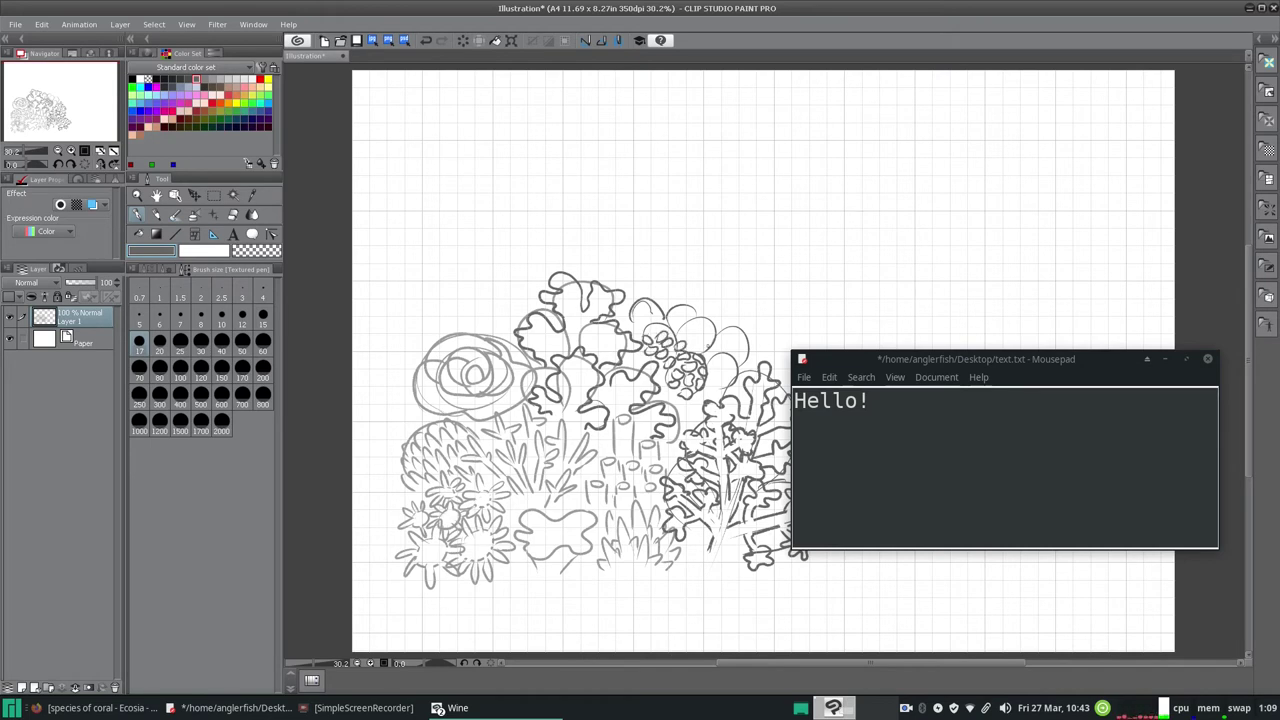
mouse_move(719, 366)
mouse_down()
mouse_move(731, 359)
mouse_move(687, 340)
mouse_move(697, 335)
mouse_up()
drag(712, 331, 704, 327)
click(425, 40)
click(425, 40)
click(425, 40)
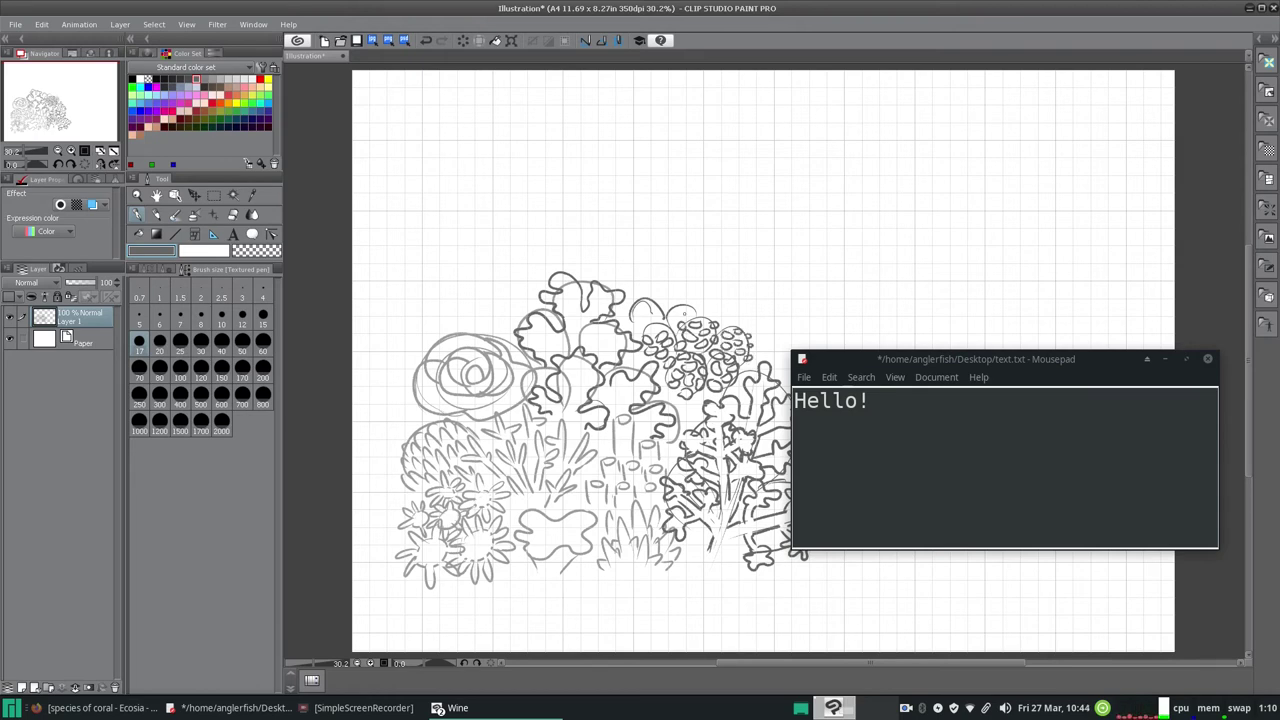
drag(659, 320, 652, 313)
drag(643, 324, 641, 321)
mouse_move(635, 309)
mouse_down()
mouse_move(690, 336)
mouse_move(681, 314)
mouse_move(646, 314)
mouse_move(687, 372)
mouse_move(726, 370)
mouse_move(735, 345)
mouse_move(635, 320)
mouse_up()
click(236, 216)
mouse_move(715, 324)
mouse_down()
mouse_move(710, 336)
mouse_move(676, 300)
mouse_up()
Study the coral references in Firefox, then cover the rounded mound with curled, bean-shaped polyps using the pen
click(106, 710)
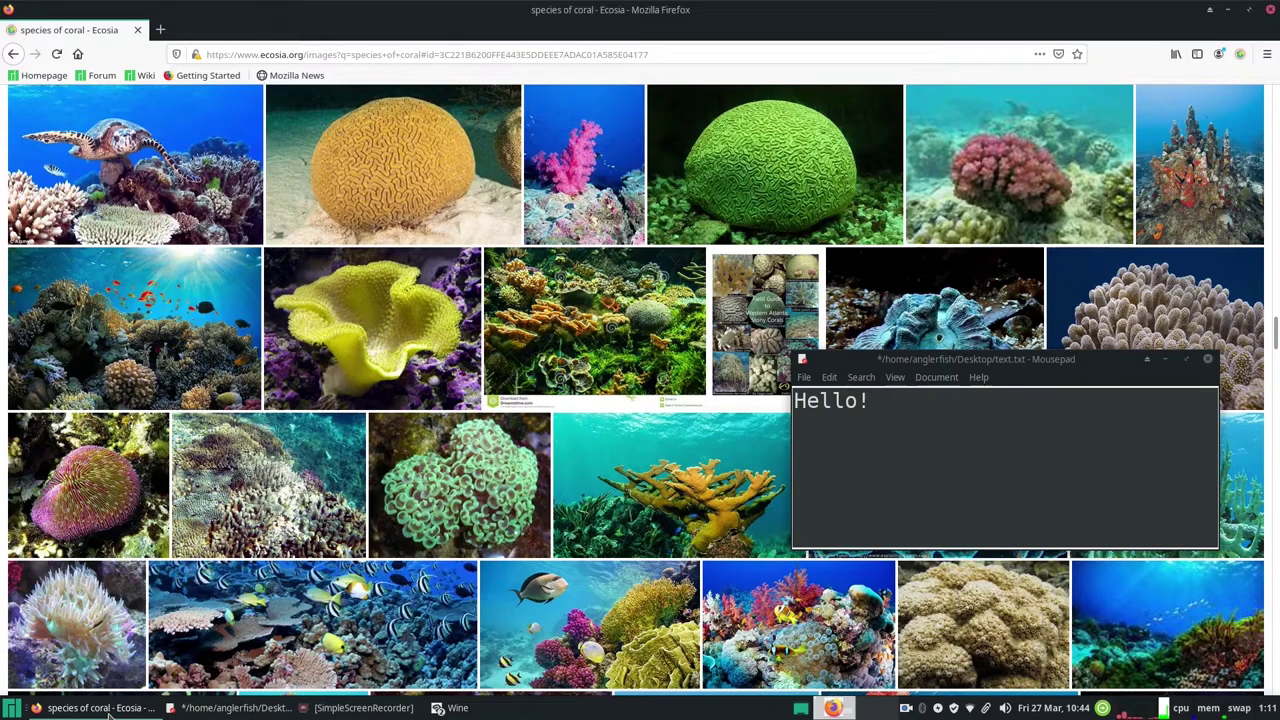
click(106, 710)
key(p)
drag(671, 372, 686, 386)
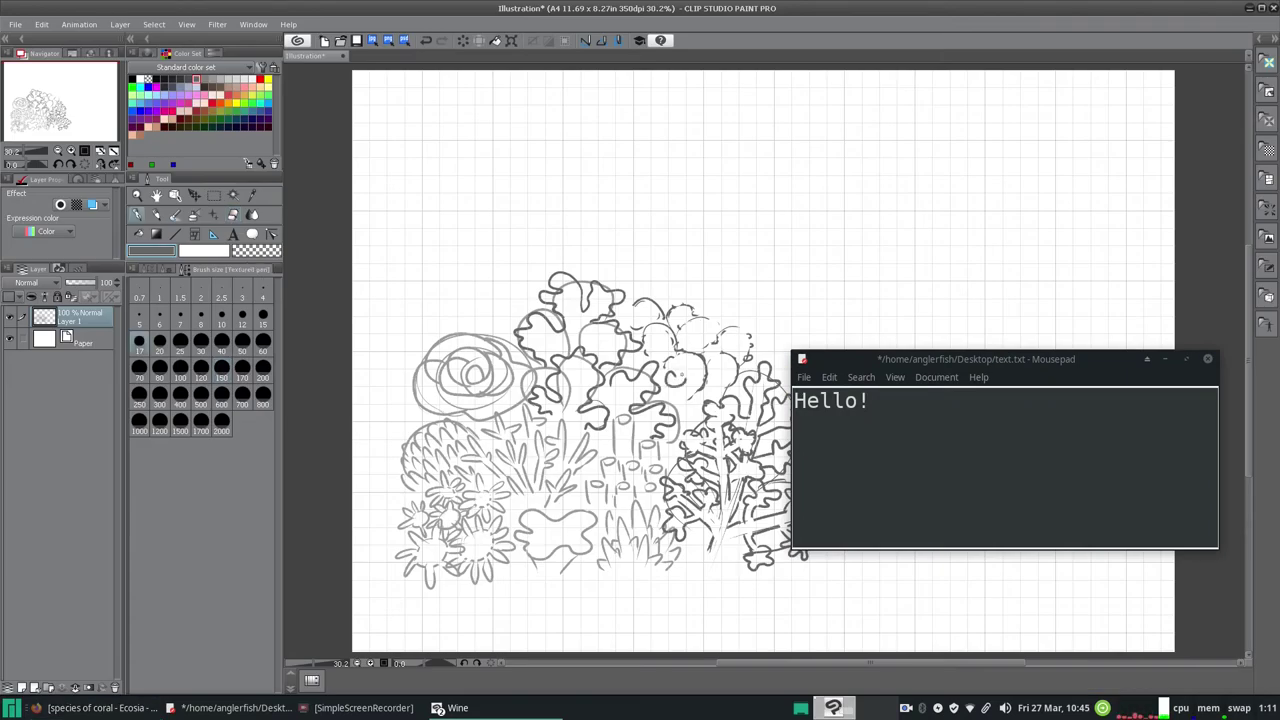
mouse_move(680, 324)
mouse_down()
mouse_move(736, 380)
mouse_move(699, 377)
mouse_up()
drag(698, 388, 678, 400)
mouse_move(646, 344)
mouse_down()
mouse_move(668, 356)
mouse_move(668, 340)
mouse_move(748, 334)
mouse_move(756, 348)
mouse_move(708, 366)
mouse_move(722, 367)
mouse_up()
drag(708, 382, 718, 394)
drag(668, 360, 706, 364)
drag(702, 338, 712, 350)
mouse_move(672, 312)
mouse_down()
mouse_move(690, 322)
mouse_move(640, 318)
mouse_move(646, 328)
mouse_up()
drag(648, 296, 666, 314)
drag(648, 306, 660, 324)
drag(680, 406, 700, 420)
drag(662, 392, 670, 398)
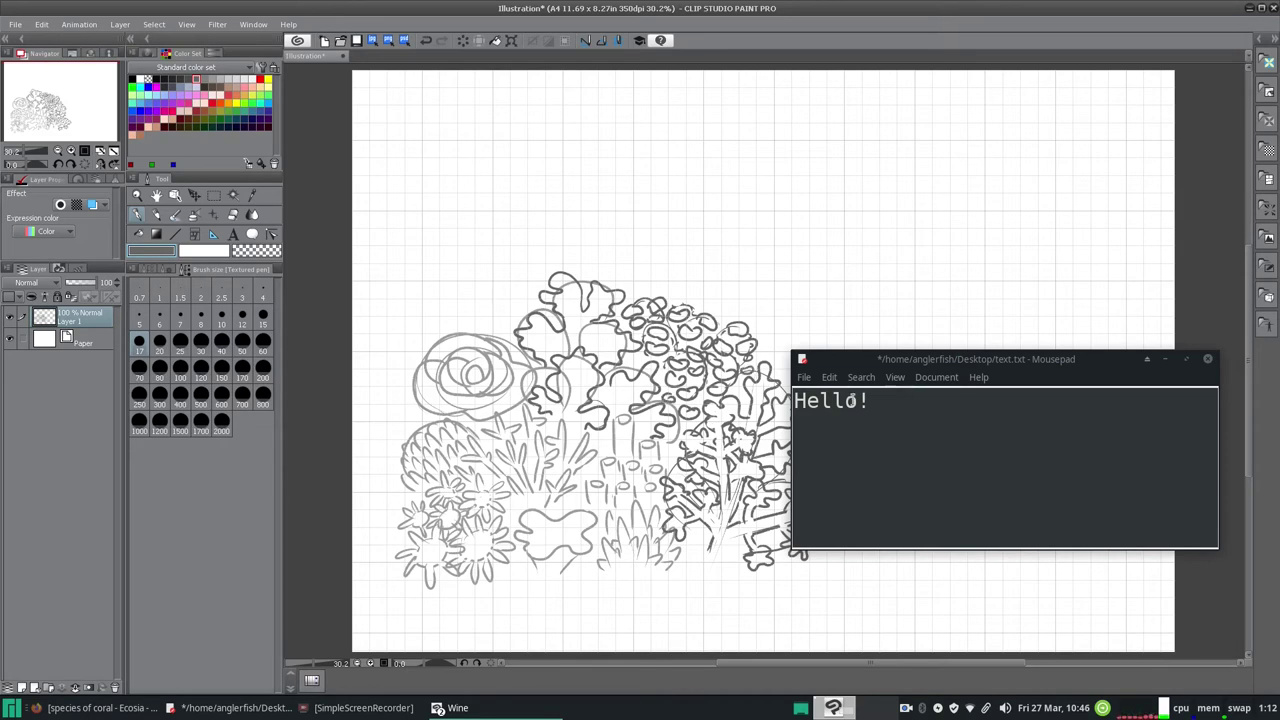
Browse the coral photos in Firefox for the next species, moving the Mousepad window out of the way, and return to Clip Studio Paint
drag(857, 362, 985, 287)
click(92, 707)
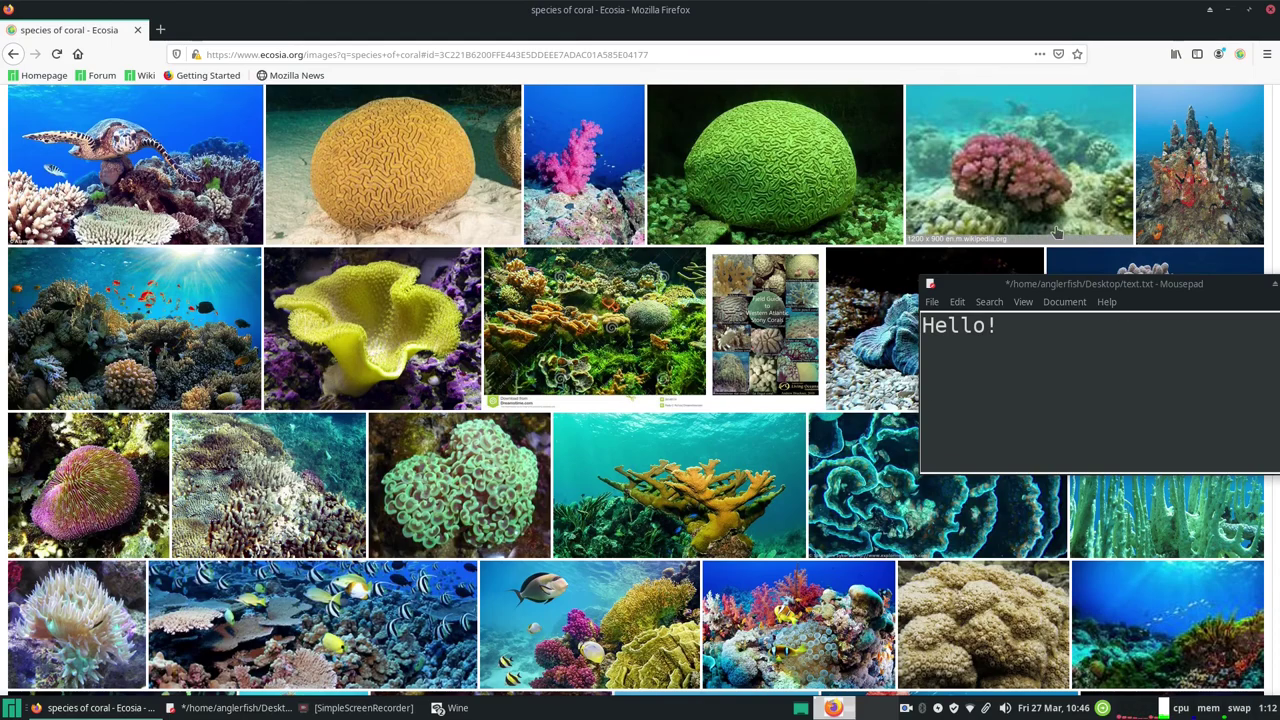
drag(1186, 288, 999, 508)
scroll(1273, 312, up, 5)
drag(1273, 312, 1276, 226)
click(783, 200)
mouse_move(866, 505)
mouse_down()
mouse_move(884, 331)
mouse_move(964, 166)
mouse_up()
click(472, 707)
click(497, 668)
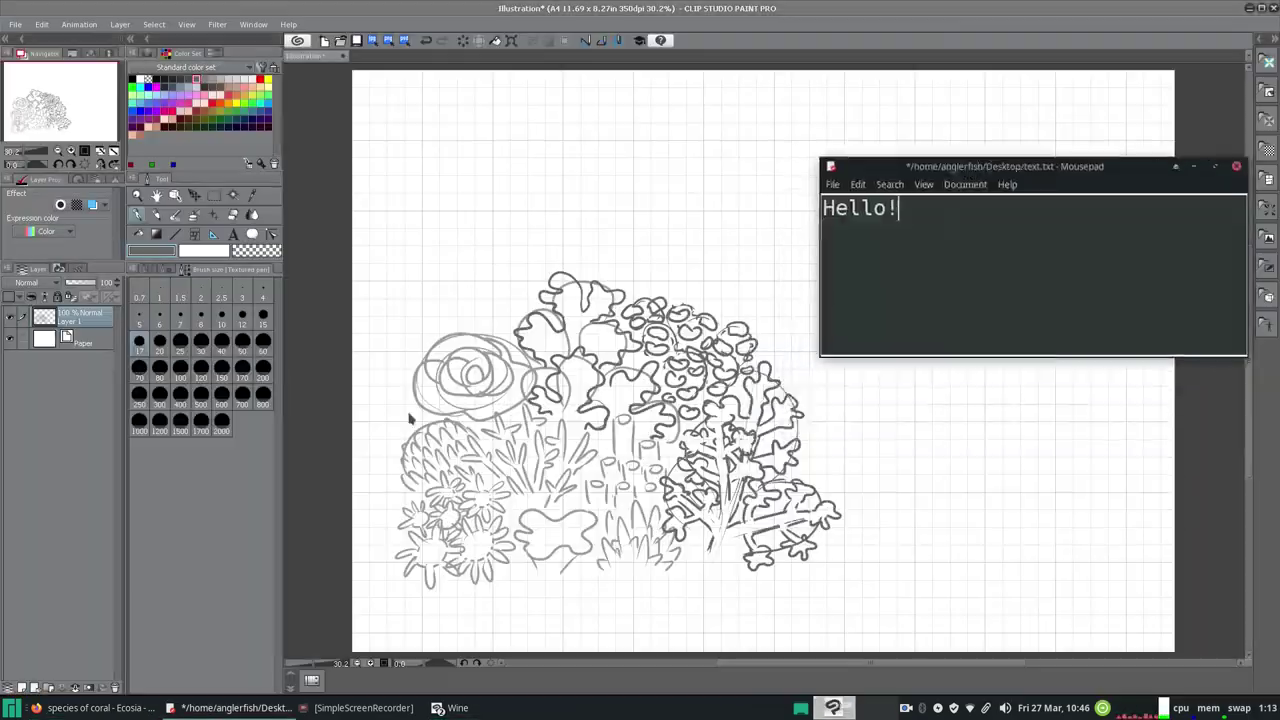
Lighten the sketch layer with a Brightness/Contrast correction, setting brightness to 30
click(42, 24)
mouse_move(100, 245)
click(288, 248)
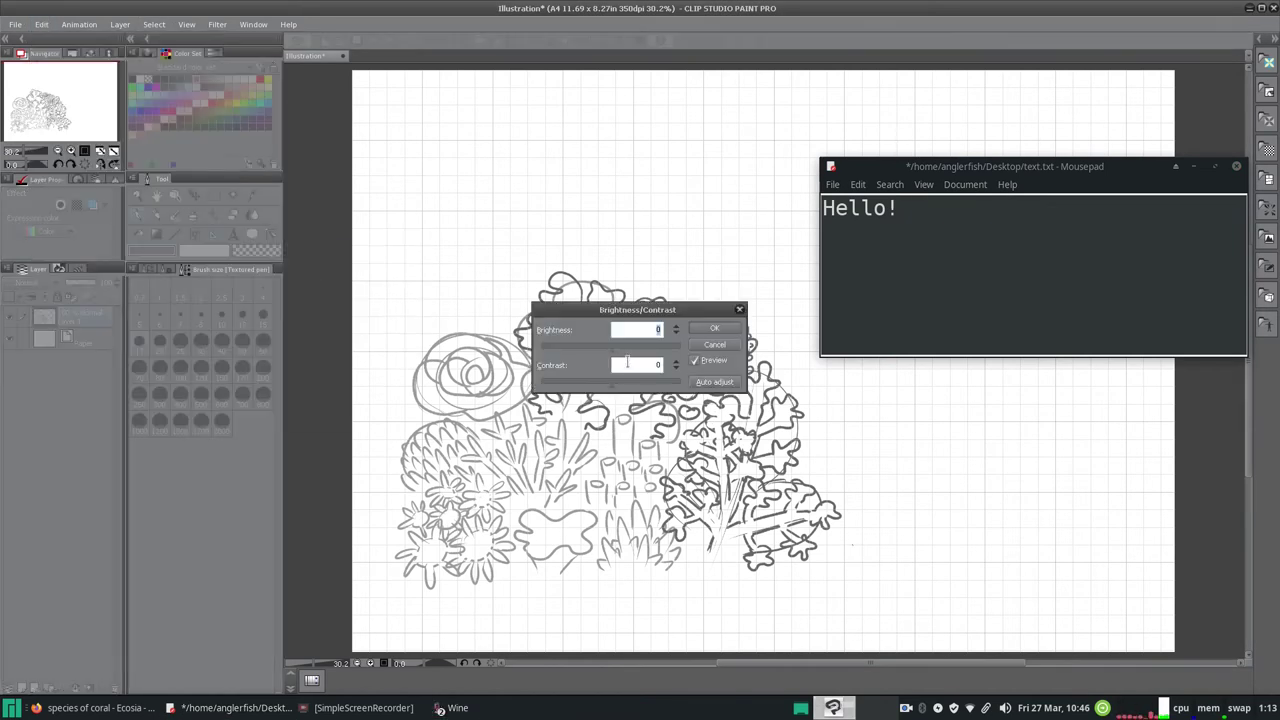
click(628, 355)
drag(630, 353, 634, 354)
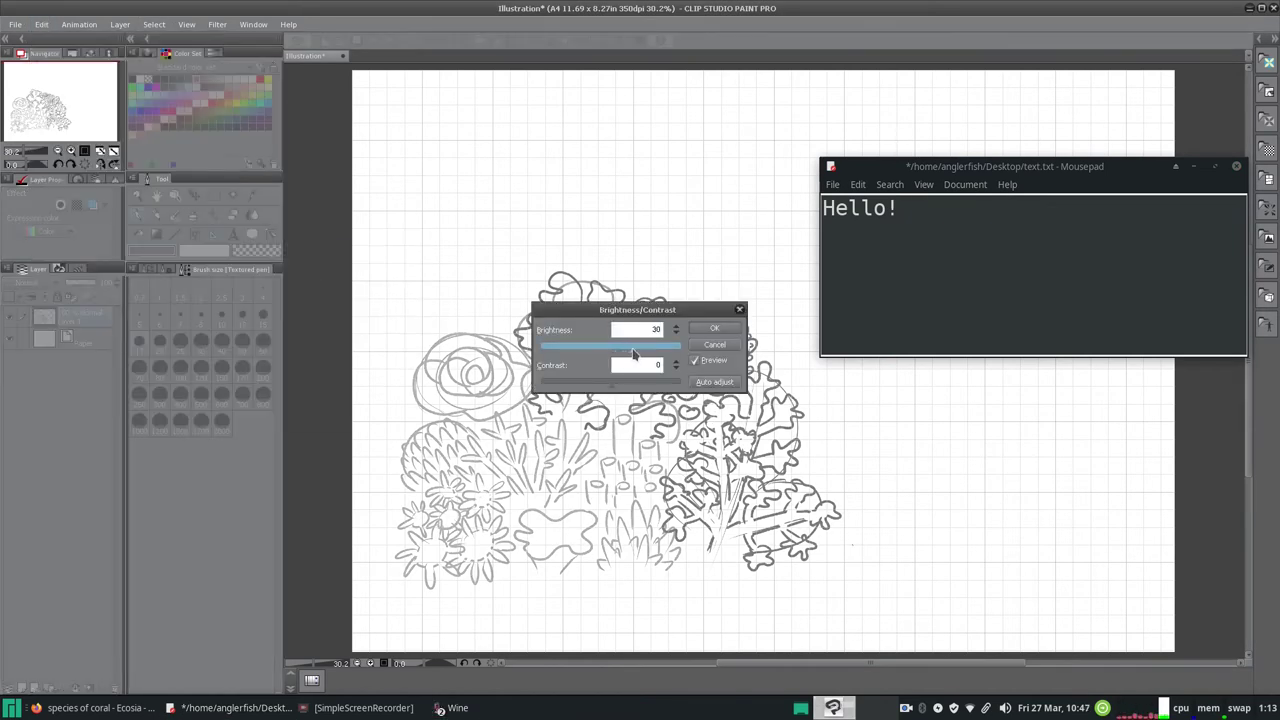
click(717, 329)
Try to sketch wavy, ringed plate corals to the right of the branching coral while checking the Firefox reference
mouse_move(831, 459)
mouse_down()
mouse_move(886, 445)
mouse_move(830, 460)
mouse_move(866, 476)
mouse_move(888, 456)
mouse_move(810, 462)
mouse_move(818, 470)
mouse_up()
click(425, 42)
mouse_move(858, 497)
mouse_down()
mouse_move(874, 488)
mouse_move(845, 518)
mouse_move(906, 520)
mouse_up()
mouse_move(818, 472)
mouse_down()
mouse_move(864, 464)
mouse_move(818, 474)
mouse_move(855, 470)
mouse_move(874, 517)
mouse_up()
mouse_move(902, 458)
mouse_down()
mouse_move(892, 486)
mouse_move(896, 475)
mouse_up()
drag(906, 444, 950, 498)
mouse_move(800, 400)
mouse_down()
mouse_move(890, 400)
mouse_move(836, 384)
mouse_up()
drag(793, 432, 812, 420)
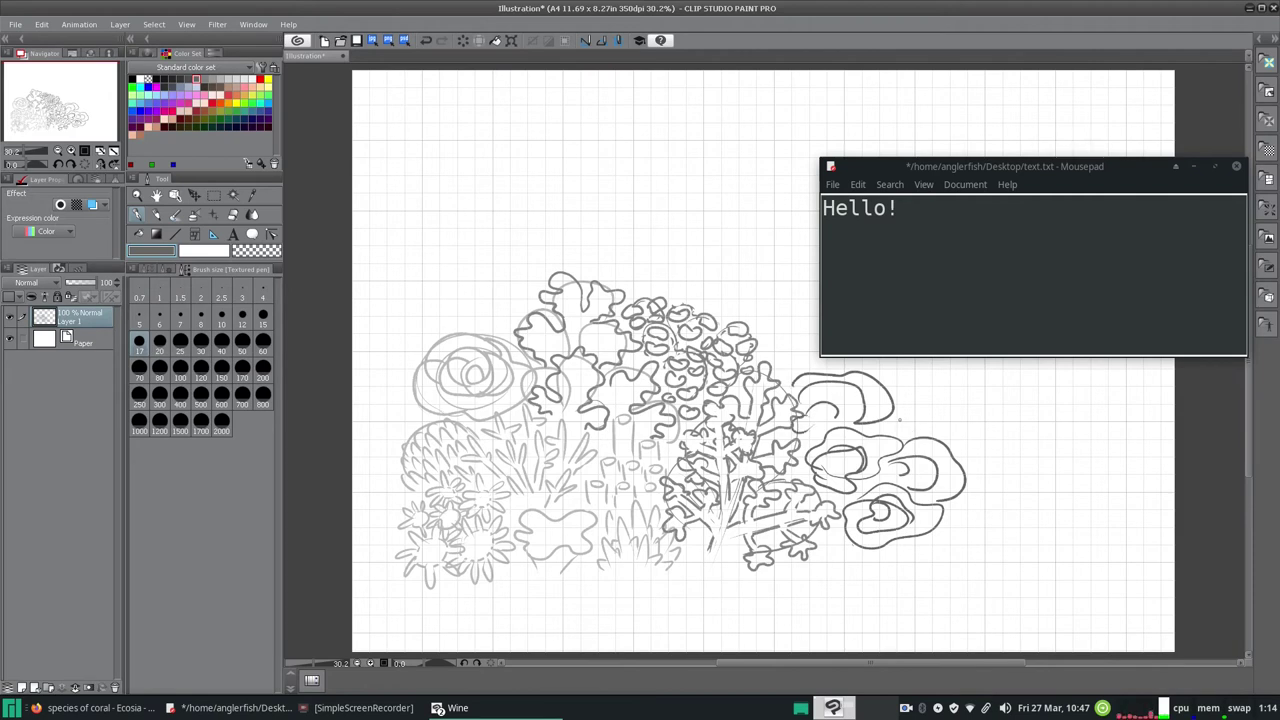
click(112, 708)
click(112, 708)
click(102, 708)
click(102, 708)
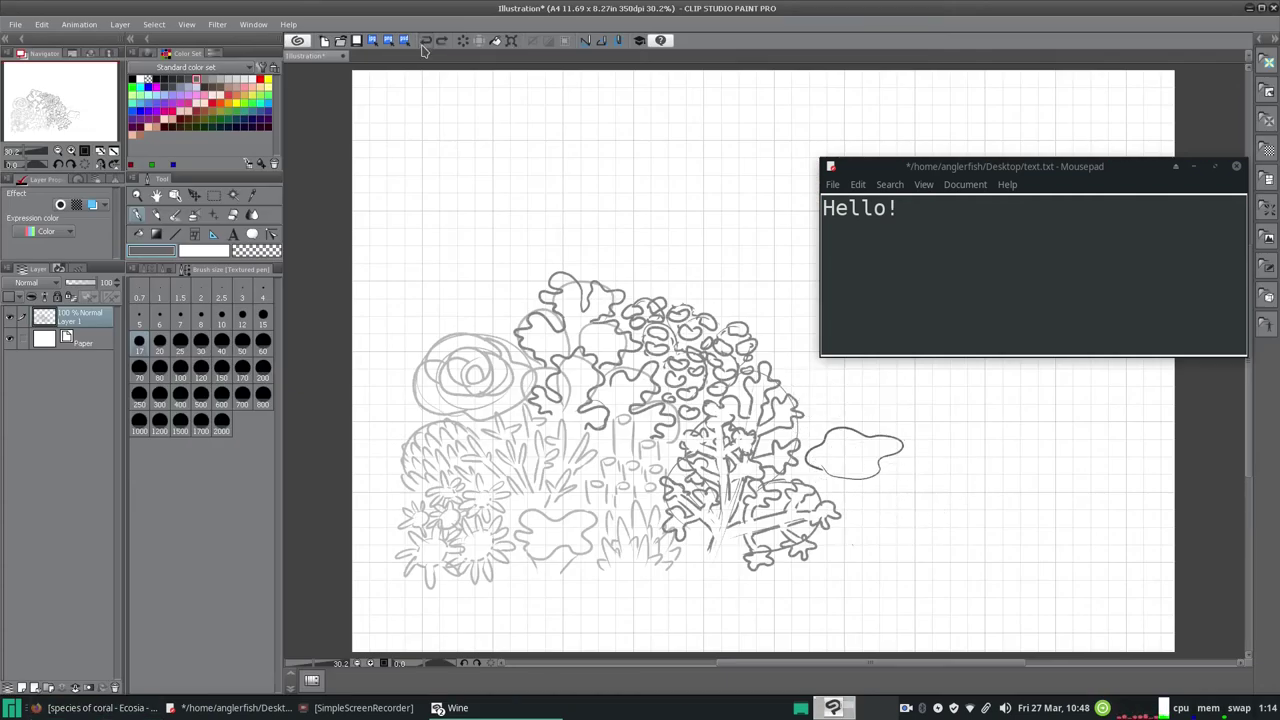
click(88, 708)
click(88, 708)
Try to sketch a wavy folded coral to the right of the branching coral, and undo its strokes
drag(823, 450, 883, 460)
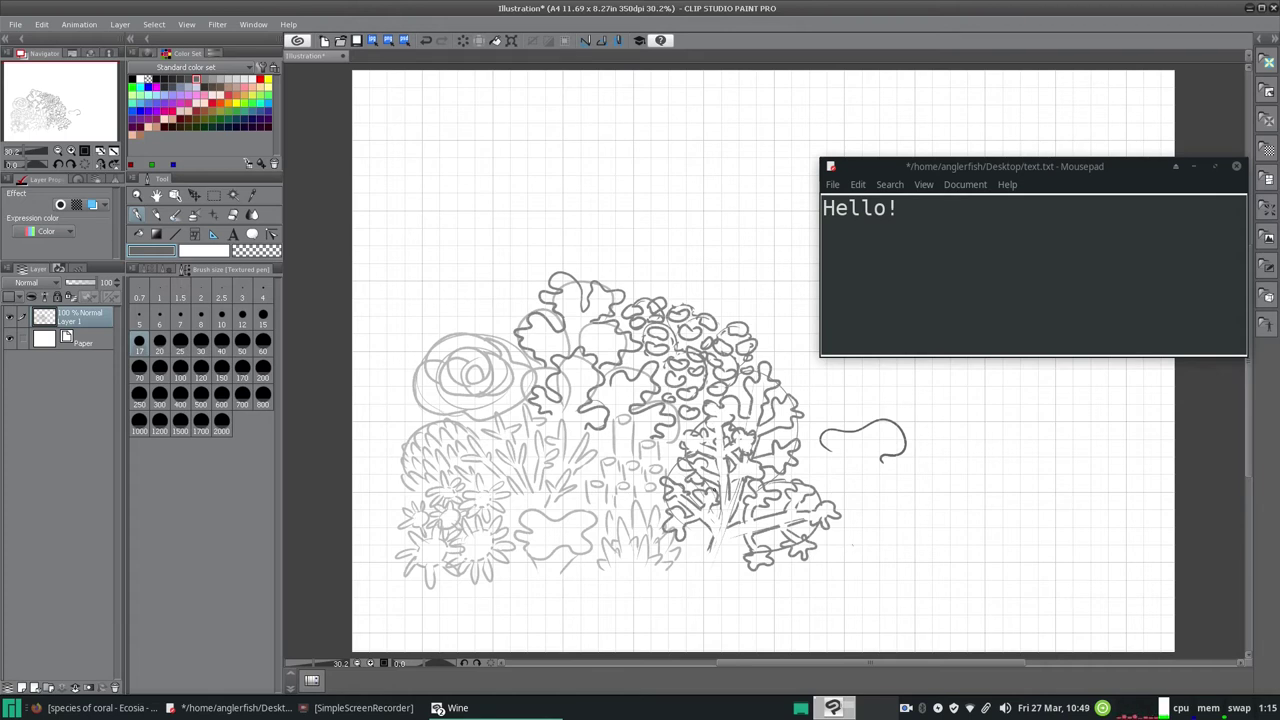
drag(876, 509, 904, 496)
mouse_move(872, 442)
mouse_down()
mouse_move(838, 454)
mouse_move(897, 476)
mouse_up()
drag(822, 444, 824, 486)
drag(902, 508, 886, 554)
mouse_move(854, 512)
mouse_down()
mouse_move(858, 558)
mouse_move(890, 480)
mouse_up()
click(425, 41)
click(425, 41)
click(425, 41)
click(425, 41)
click(425, 41)
click(425, 41)
Sketch three mushroom-like lobes with slanting stems fanning out along the right side of the branching coral
mouse_move(849, 552)
mouse_down()
mouse_move(917, 512)
mouse_move(880, 489)
mouse_up()
drag(830, 489, 843, 434)
mouse_move(839, 433)
mouse_down()
mouse_move(862, 500)
mouse_move(782, 420)
mouse_up()
mouse_move(822, 488)
mouse_down()
mouse_move(838, 428)
mouse_move(870, 432)
mouse_move(898, 474)
mouse_up()
mouse_move(768, 436)
mouse_down()
mouse_move(860, 406)
mouse_move(840, 426)
mouse_up()
mouse_move(854, 496)
mouse_down()
mouse_move(880, 542)
mouse_move(862, 511)
mouse_up()
click(425, 41)
Open the red-stemmed sea fan photo in Firefox as reference, and move the note window clear of the area above the mushroom-like lobes
click(113, 706)
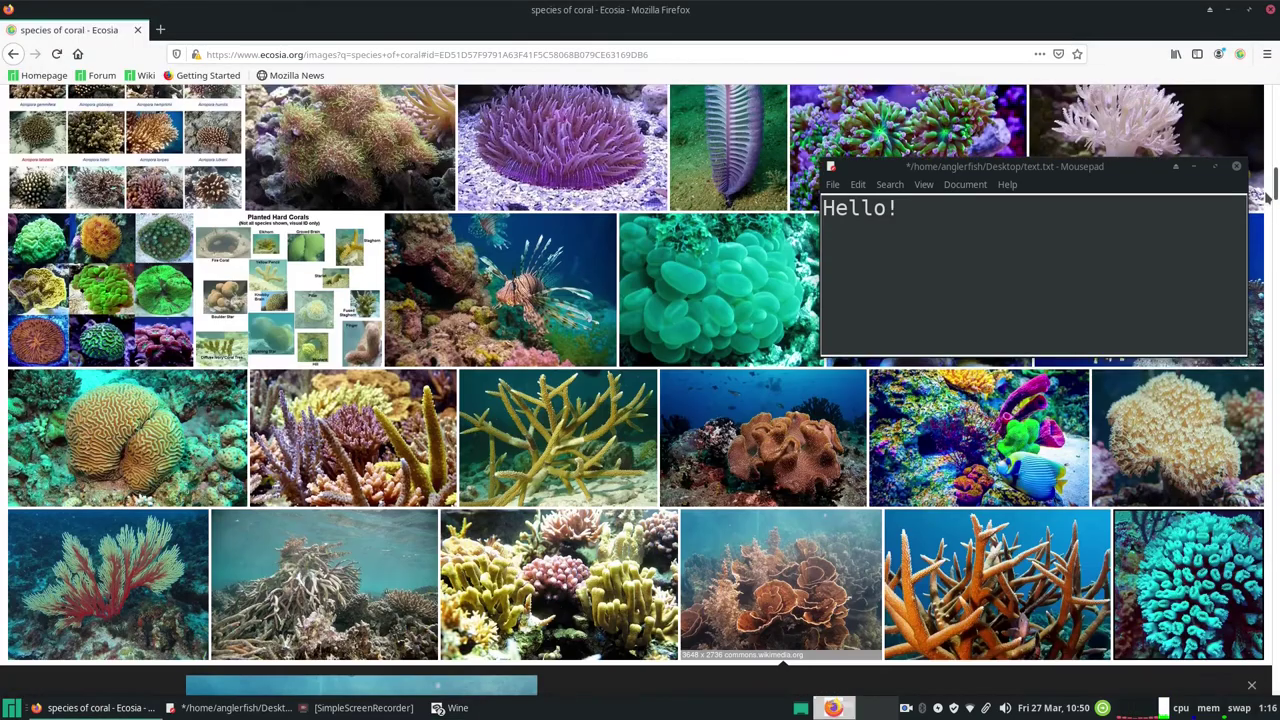
click(127, 707)
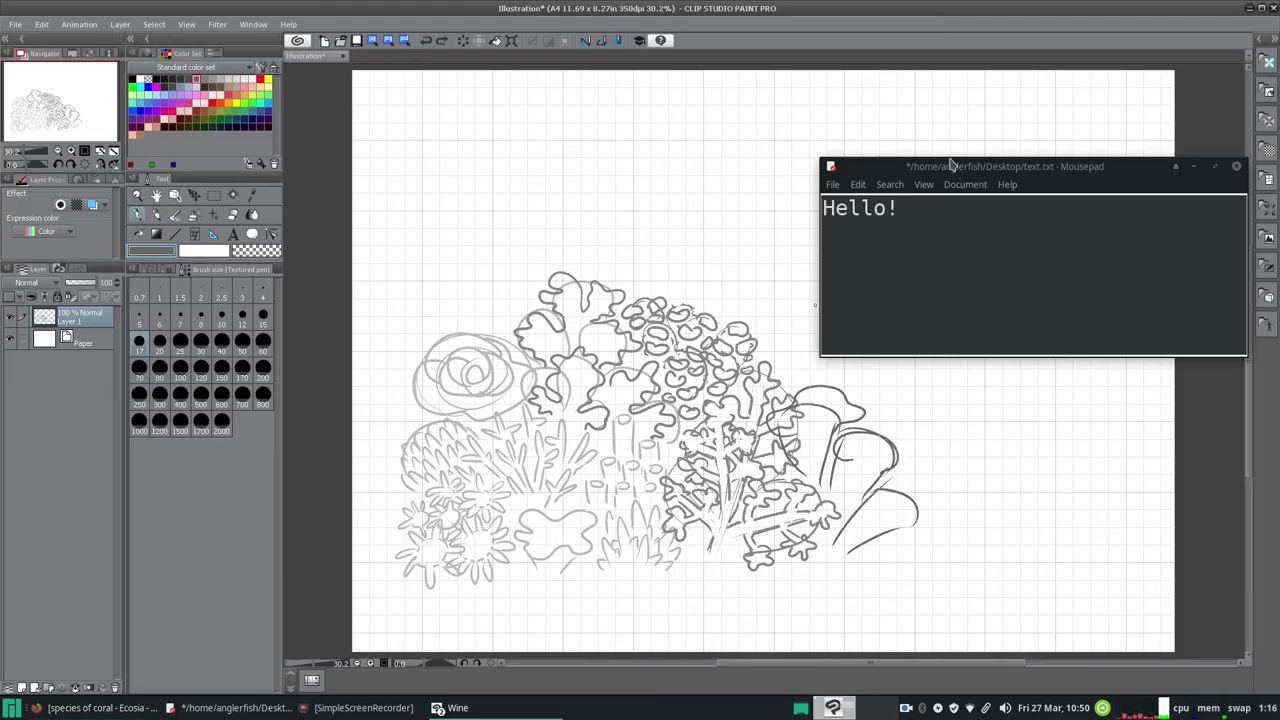
drag(1000, 166, 1055, 116)
click(797, 359)
drag(794, 385, 848, 306)
click(134, 709)
click(134, 709)
drag(1059, 116, 1022, 491)
mouse_move(862, 305)
mouse_down()
mouse_move(880, 300)
mouse_move(866, 337)
mouse_move(820, 354)
mouse_move(798, 392)
mouse_up()
click(95, 707)
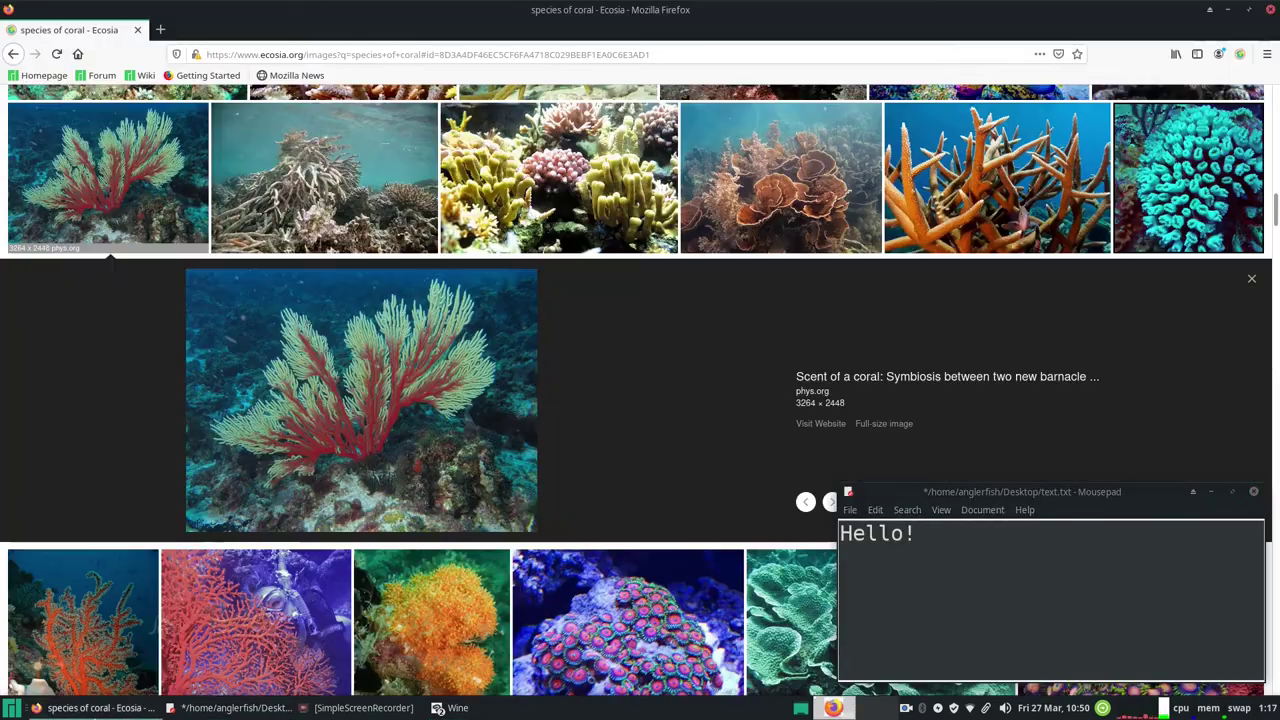
click(95, 708)
Sketch a feathery sea fan coral with finger-like branches above the mushroom-like lobes, undoing the small bud on its stem
mouse_move(840, 292)
mouse_down()
mouse_move(885, 260)
mouse_move(898, 304)
mouse_move(870, 316)
mouse_up()
drag(862, 324, 848, 342)
drag(918, 322, 856, 338)
drag(916, 332, 844, 364)
drag(810, 336, 800, 350)
drag(790, 322, 806, 340)
mouse_move(776, 316)
mouse_down()
mouse_move(798, 344)
mouse_move(800, 318)
mouse_up()
drag(814, 310, 814, 380)
drag(830, 360, 814, 377)
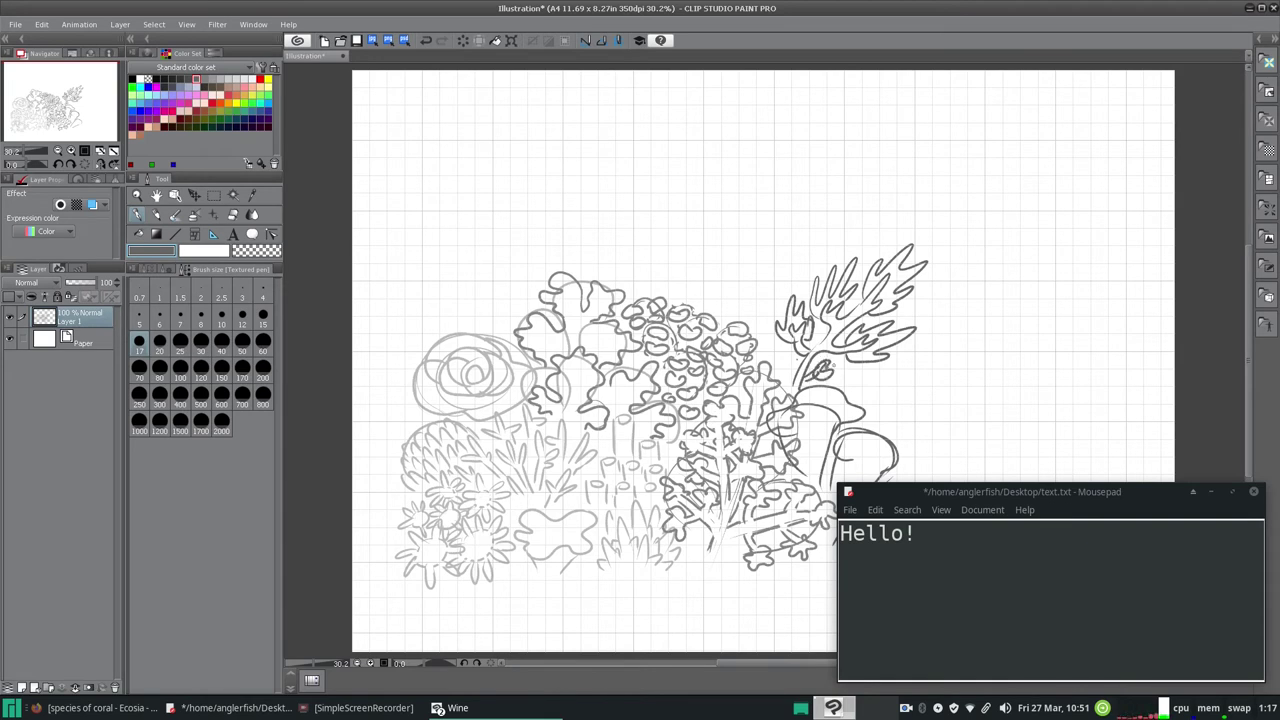
click(427, 40)
click(427, 40)
Sketch a second leafy sea fan rising behind the bubble coral, undoing the stray strokes
drag(757, 302, 766, 334)
mouse_move(741, 248)
mouse_down()
mouse_move(781, 242)
mouse_move(758, 290)
mouse_up()
mouse_move(744, 258)
mouse_down()
mouse_move(709, 270)
mouse_move(745, 280)
mouse_move(740, 313)
mouse_move(773, 291)
mouse_move(738, 192)
mouse_move(725, 253)
mouse_move(699, 230)
mouse_move(697, 265)
mouse_move(722, 283)
mouse_move(792, 232)
mouse_move(774, 270)
mouse_up()
mouse_move(745, 300)
mouse_down()
mouse_move(713, 292)
mouse_move(734, 316)
mouse_up()
mouse_move(767, 300)
mouse_down()
mouse_move(782, 281)
mouse_move(790, 298)
mouse_move(774, 283)
mouse_move(784, 274)
mouse_move(785, 300)
mouse_up()
click(425, 41)
click(421, 42)
click(426, 41)
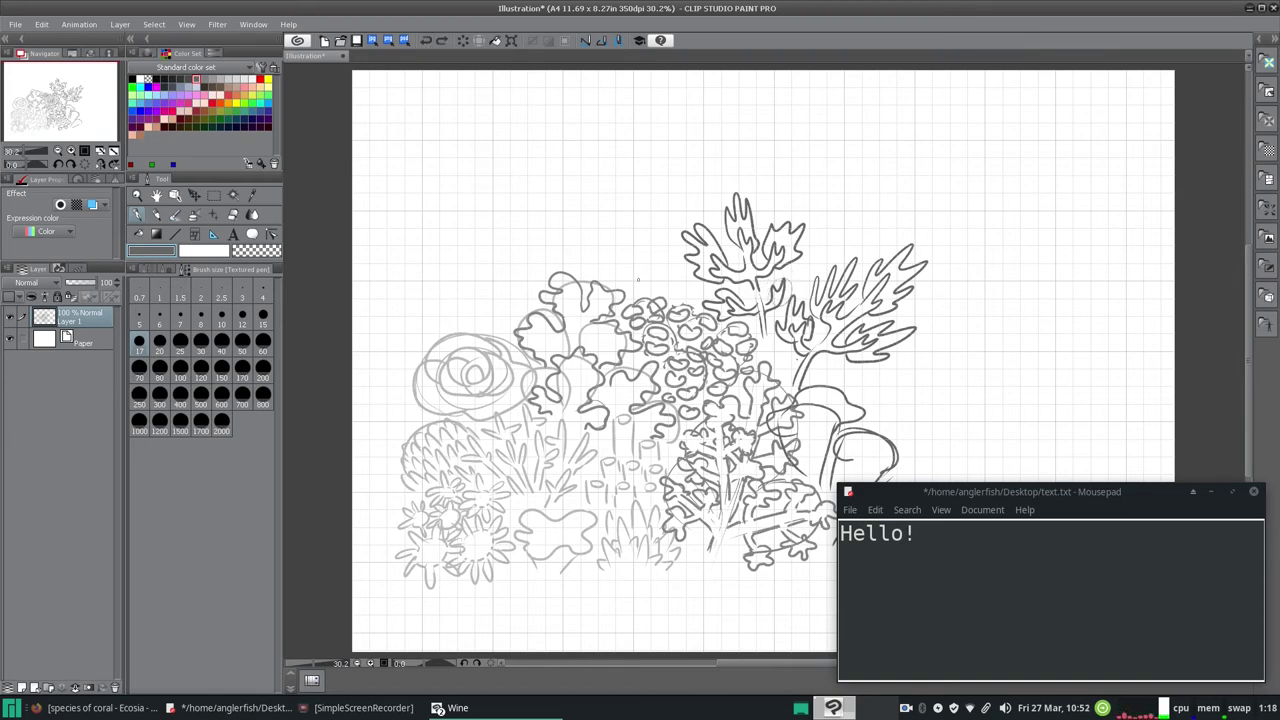
Move the note window off the mushroom-like corals and draw inner stem lines beneath their caps
mouse_move(1061, 491)
mouse_down()
mouse_move(514, 562)
mouse_move(1100, 597)
mouse_up()
mouse_move(842, 500)
mouse_down()
mouse_move(858, 463)
mouse_move(876, 462)
mouse_up()
mouse_move(876, 464)
mouse_down()
mouse_move(839, 507)
mouse_move(845, 543)
mouse_move(869, 530)
mouse_move(838, 556)
mouse_up()
click(424, 41)
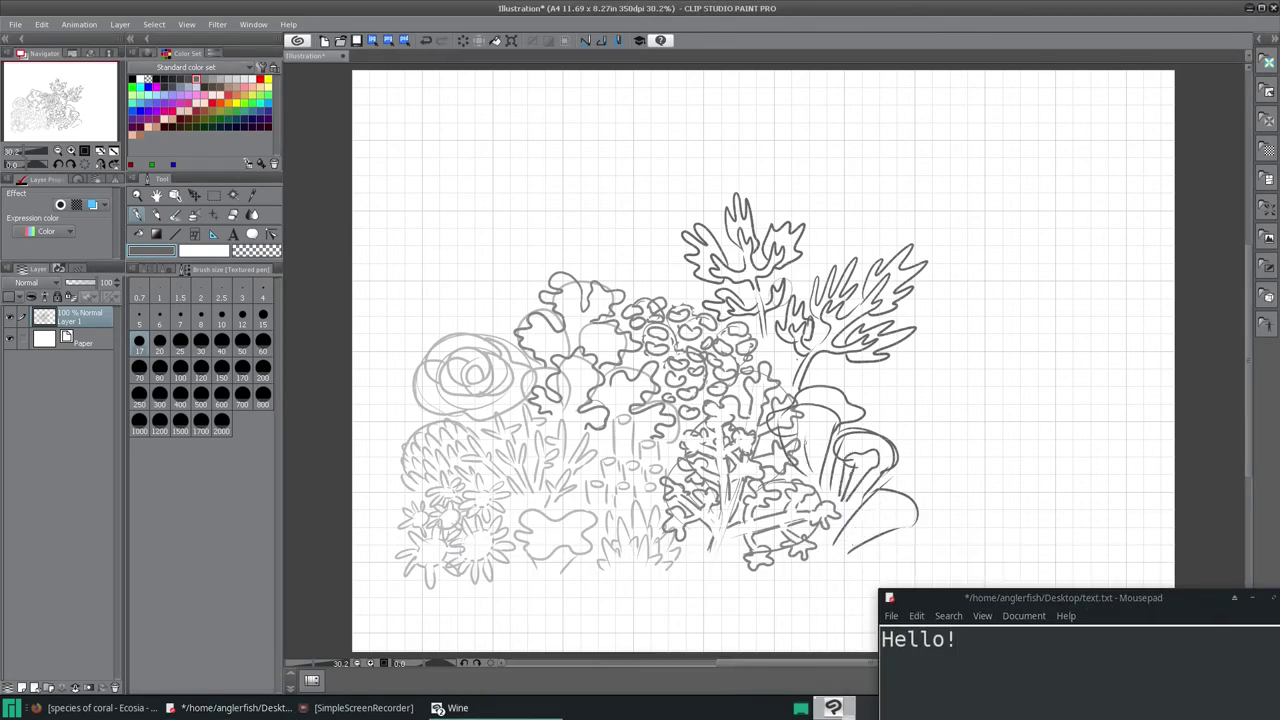
mouse_move(800, 438)
mouse_down()
mouse_move(817, 443)
mouse_move(813, 476)
mouse_up()
Sketch a thin branching coral with upright curved twigs above the rose-shaped coral
mouse_move(487, 316)
mouse_down()
mouse_move(476, 242)
mouse_move(518, 265)
mouse_move(450, 267)
mouse_up()
mouse_move(484, 257)
mouse_down()
mouse_move(475, 218)
mouse_move(447, 209)
mouse_up()
drag(500, 298, 498, 256)
mouse_move(514, 288)
mouse_down()
mouse_move(510, 254)
mouse_move(506, 304)
mouse_up()
mouse_move(490, 240)
mouse_down()
mouse_move(486, 206)
mouse_move(466, 200)
mouse_up()
mouse_move(496, 230)
mouse_down()
mouse_move(492, 210)
mouse_move(452, 240)
mouse_up()
mouse_move(444, 286)
mouse_down()
mouse_move(458, 290)
mouse_move(442, 288)
mouse_up()
drag(458, 256, 446, 280)
drag(446, 294, 466, 304)
Add small pointed shoots beside the rose-shaped coral and along the reef's top between the branching coral and the leafy sea fan
drag(408, 421, 384, 366)
mouse_move(632, 292)
mouse_down()
mouse_move(640, 250)
mouse_move(664, 290)
mouse_up()
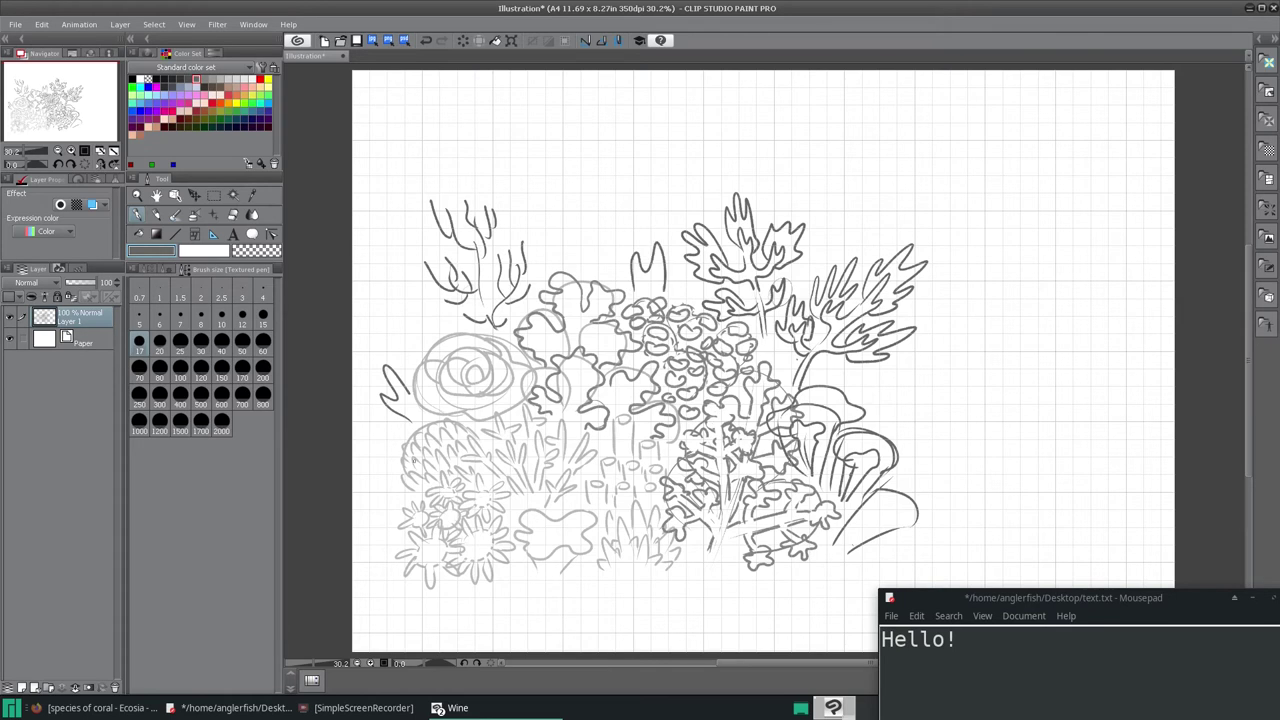
mouse_move(584, 274)
mouse_down()
mouse_move(564, 237)
mouse_move(596, 236)
mouse_move(622, 284)
mouse_up()
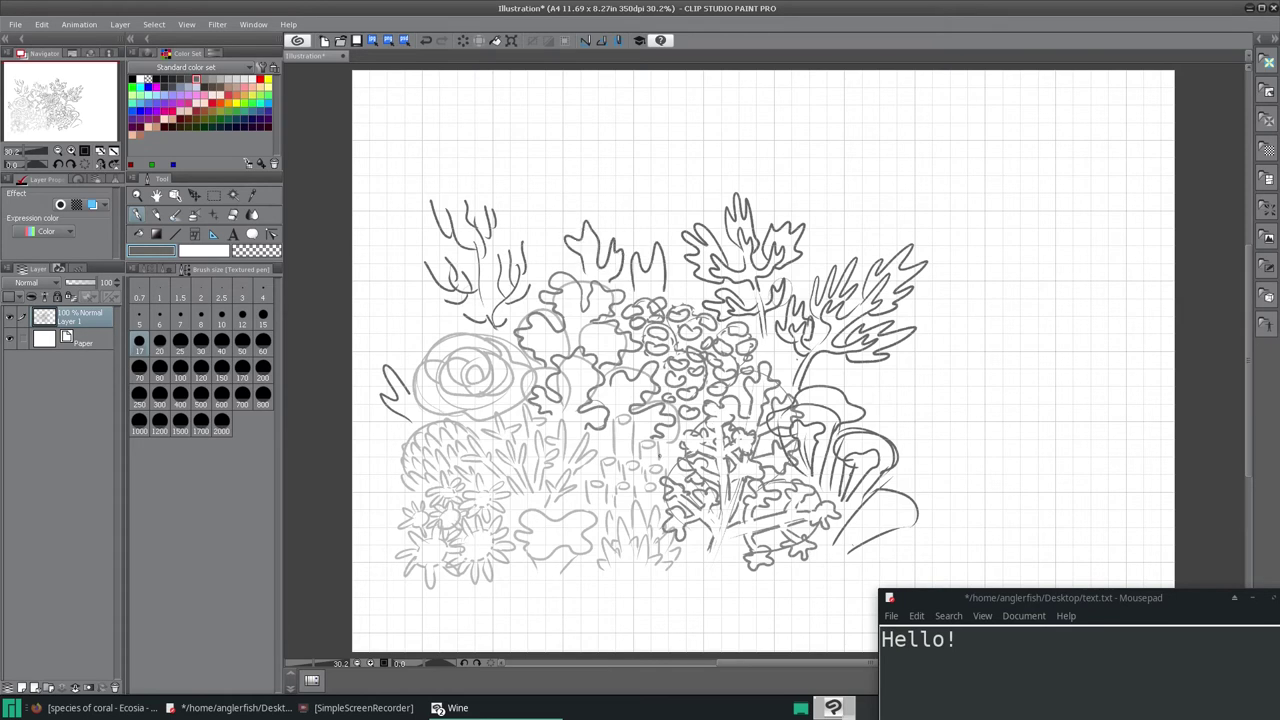
Sketch a spiky coral with upright curved fingers at the reef's lower right end, and a dome outline behind the mushroom-like corals
mouse_move(906, 546)
mouse_down()
mouse_move(880, 528)
mouse_move(912, 530)
mouse_move(940, 506)
mouse_move(916, 532)
mouse_up()
drag(932, 530, 966, 512)
mouse_move(946, 544)
mouse_down()
mouse_move(968, 538)
mouse_move(972, 550)
mouse_up()
drag(954, 548, 960, 558)
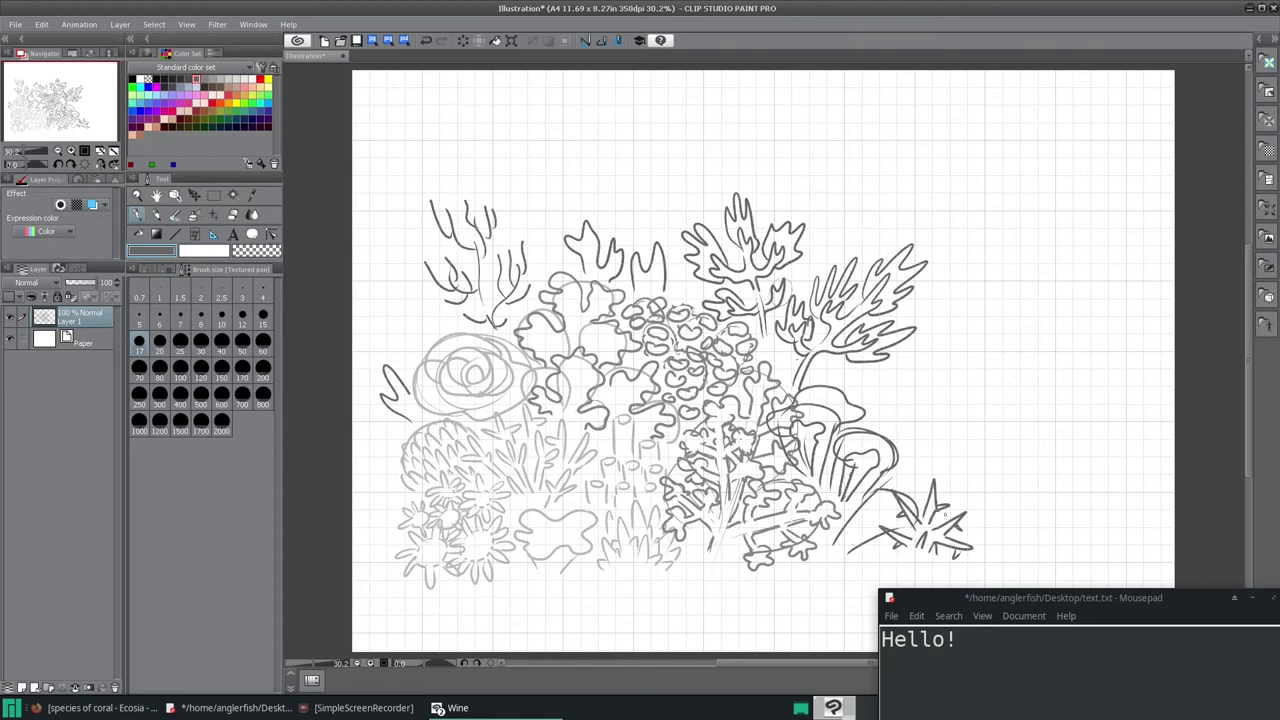
mouse_move(876, 410)
mouse_down()
mouse_move(946, 435)
mouse_move(934, 463)
mouse_up()
key(alt+Tab)
key(alt+Tab)
mouse_move(950, 463)
mouse_down()
mouse_move(955, 501)
mouse_move(971, 468)
mouse_move(974, 513)
mouse_move(983, 490)
mouse_move(982, 543)
mouse_up()
Browse the coral image results in Firefox for further species to use as reference
click(113, 710)
click(110, 710)
click(105, 712)
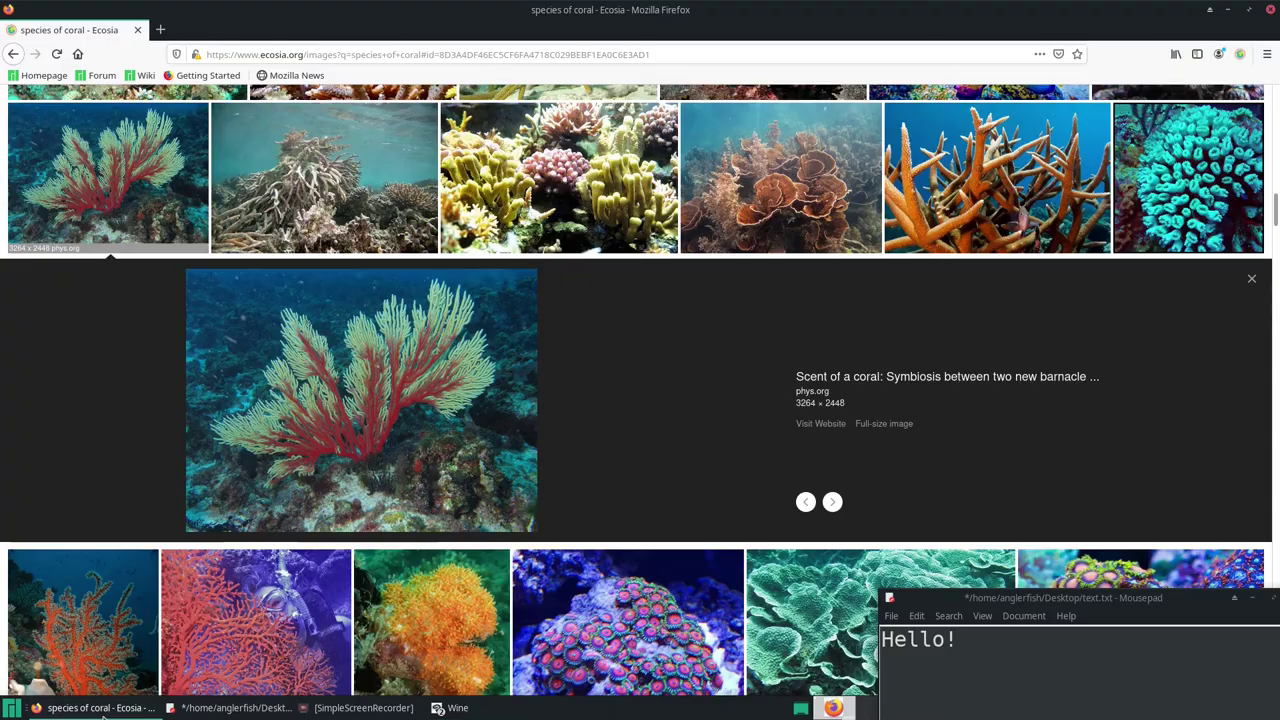
scroll(1265, 182, down, 10)
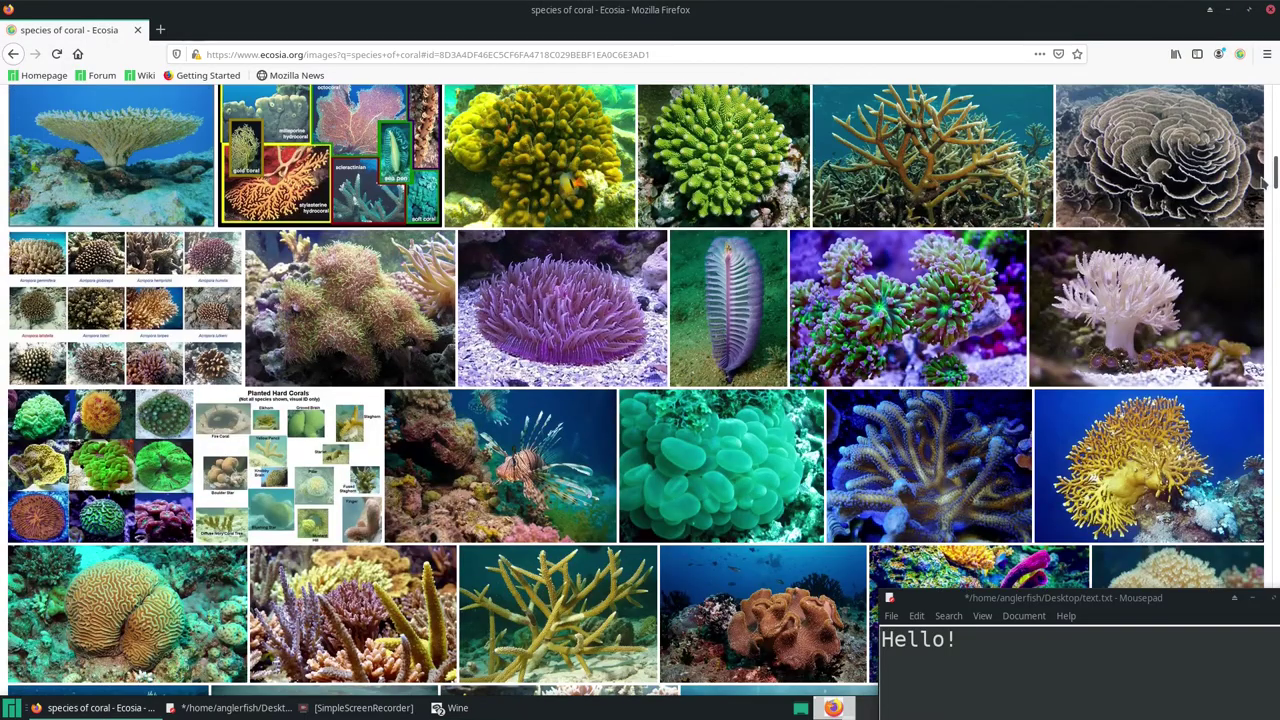
scroll(1265, 182, down, 1)
scroll(1265, 182, up, 2)
click(108, 710)
click(108, 710)
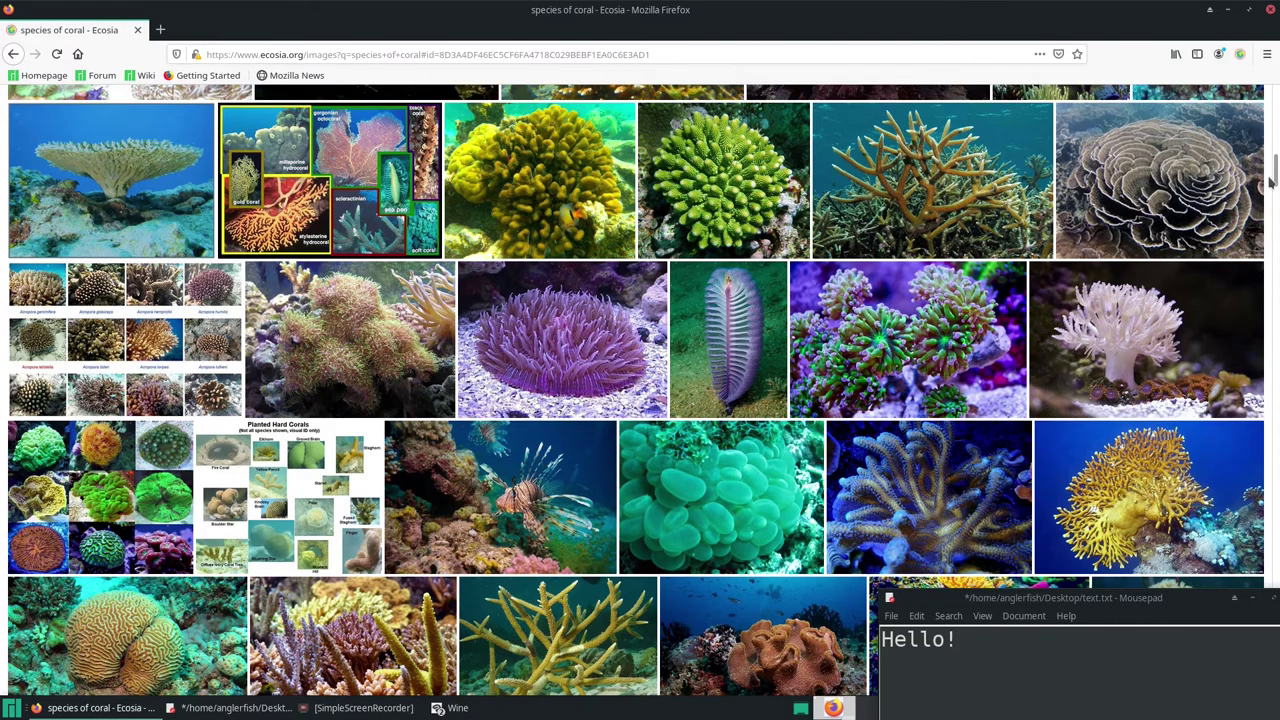
scroll(393, 617, down, 3)
click(128, 705)
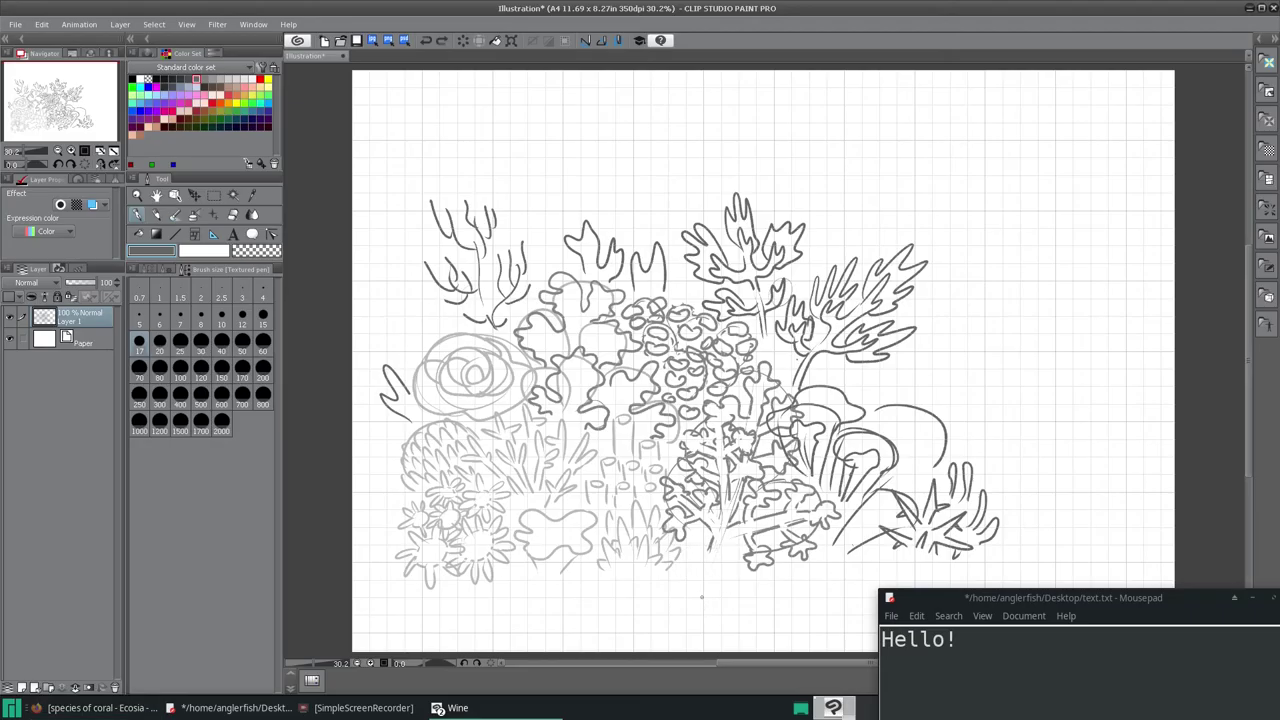
Replace the note's text with an apology for hitches and hang ups, saying the room mates are sick and arguing while trying to concentrate
drag(913, 585, 843, 483)
key(ctrl+a)
text(Sorry about hitch)
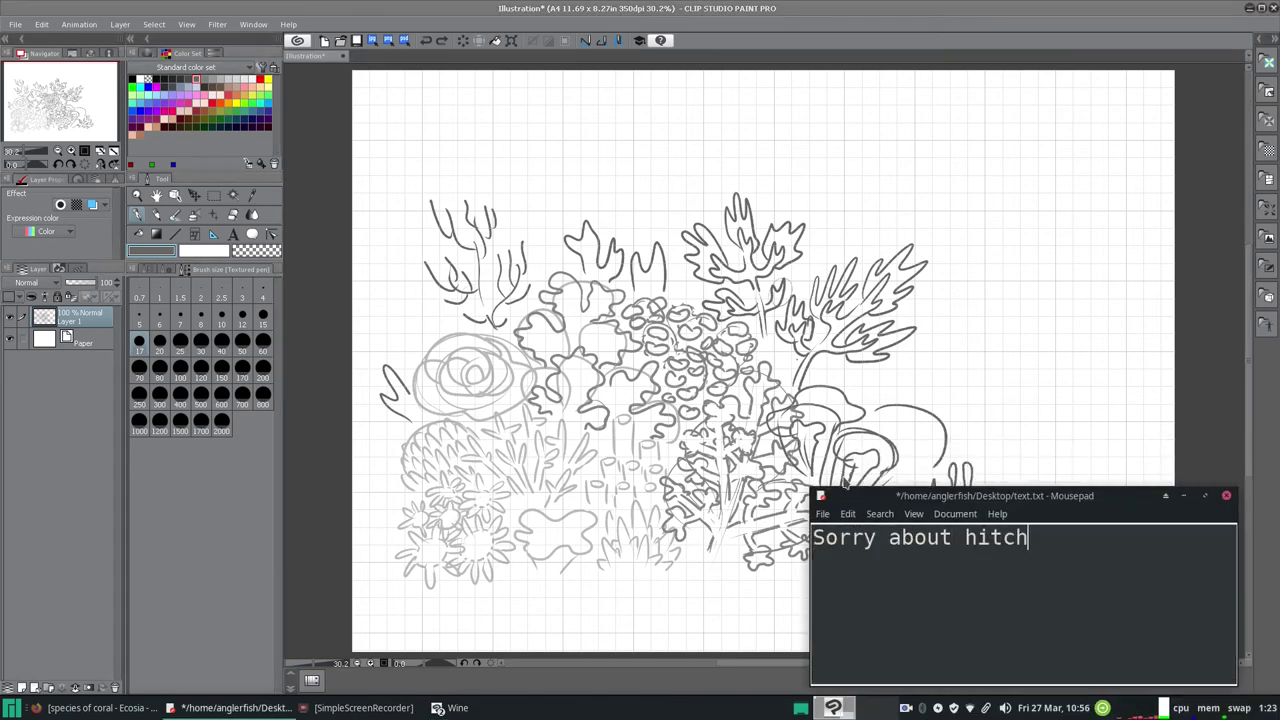
text(es and hang ups. My room mates are sick)
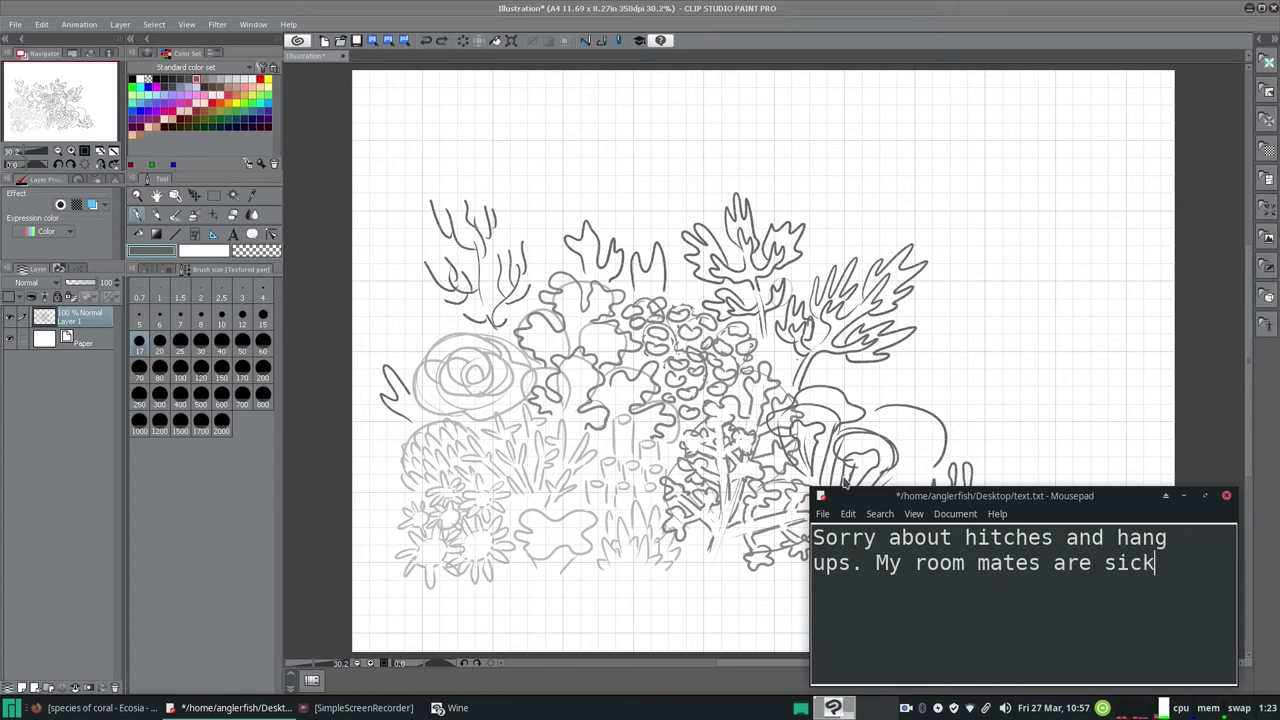
text(. We're all sick and they're argui)
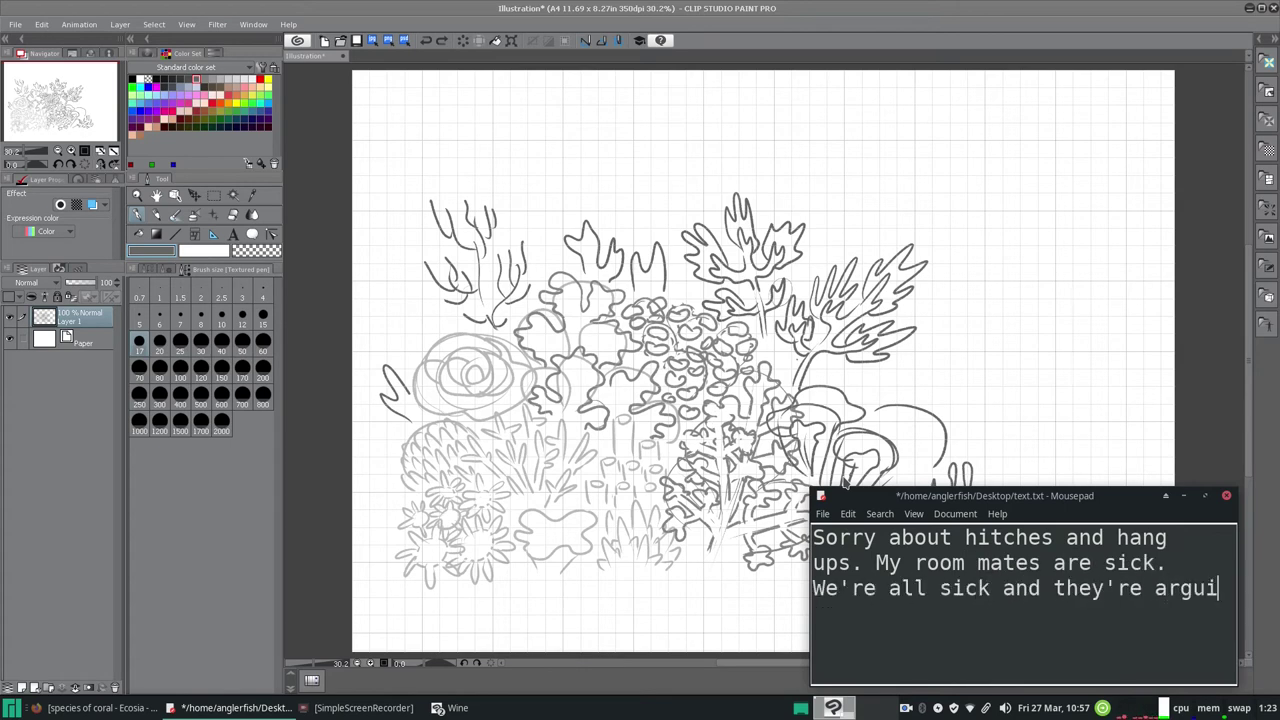
text(ng. They're angry right now. )
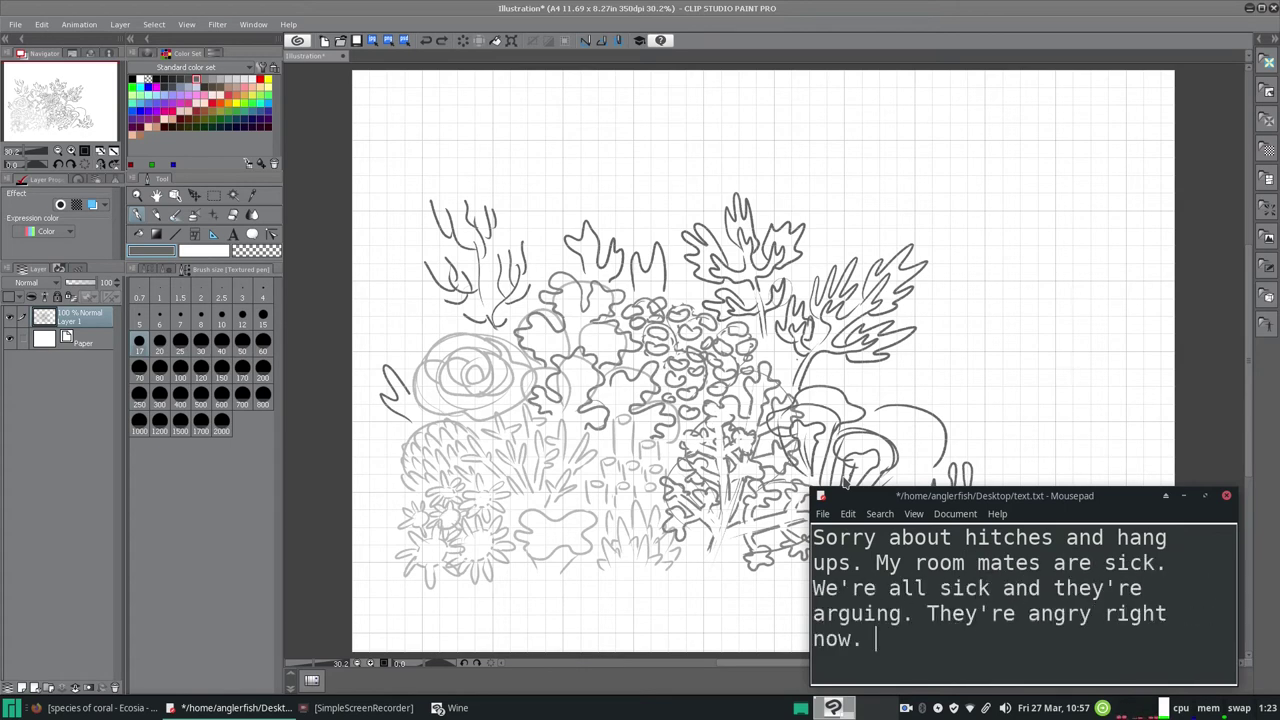
text(I'm trying to concentrate.)
Clear the message from the note and minimize its window
drag(1205, 640, 815, 532)
key(BackSpace)
click(1183, 496)
Sketch a spiky half-dome coral at the base of the branching coral, and start a smaller one below the flower-shaped corals
mouse_move(742, 575)
mouse_down()
mouse_move(680, 569)
mouse_move(690, 574)
mouse_up()
mouse_move(710, 545)
mouse_down()
mouse_move(708, 574)
mouse_move(740, 576)
mouse_up()
drag(724, 545, 744, 574)
click(70, 708)
click(70, 708)
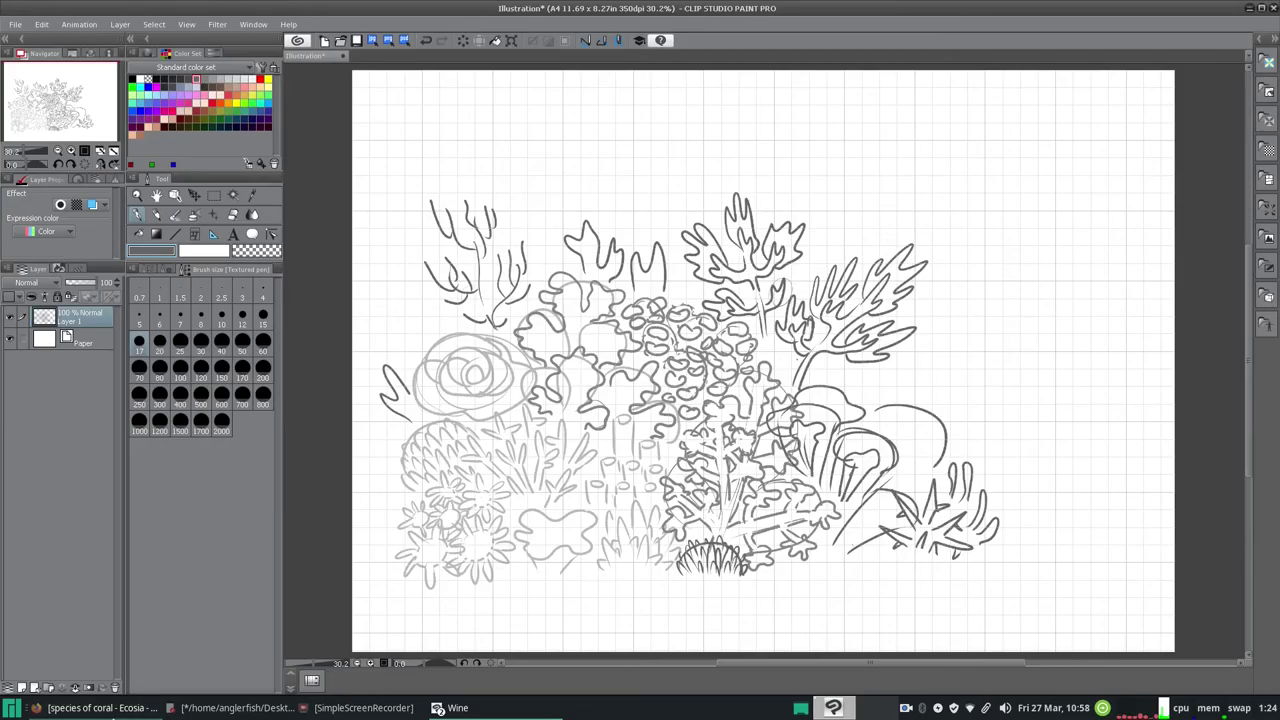
mouse_move(505, 580)
mouse_down()
mouse_move(537, 592)
mouse_move(525, 576)
mouse_up()
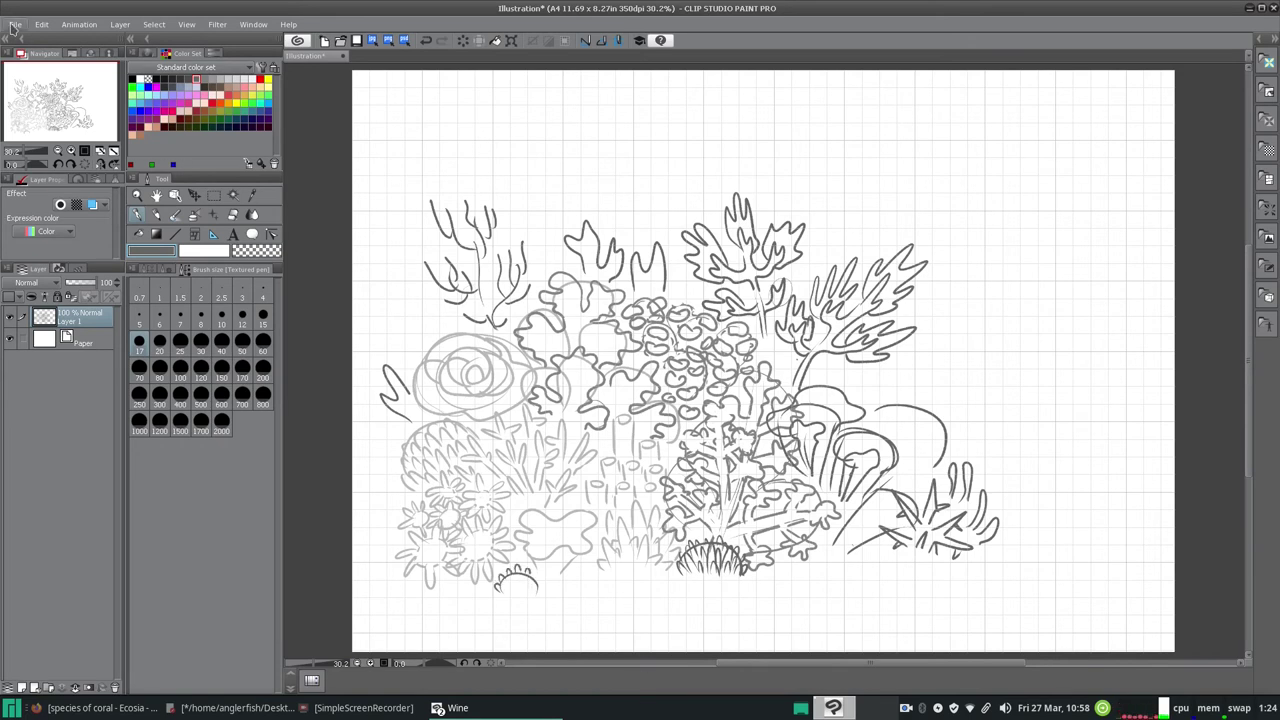
Save the illustration as coral-reef and return to the drawing pen
key(ctrl+s)
text(coral-reef)
key(Return)
key(p)
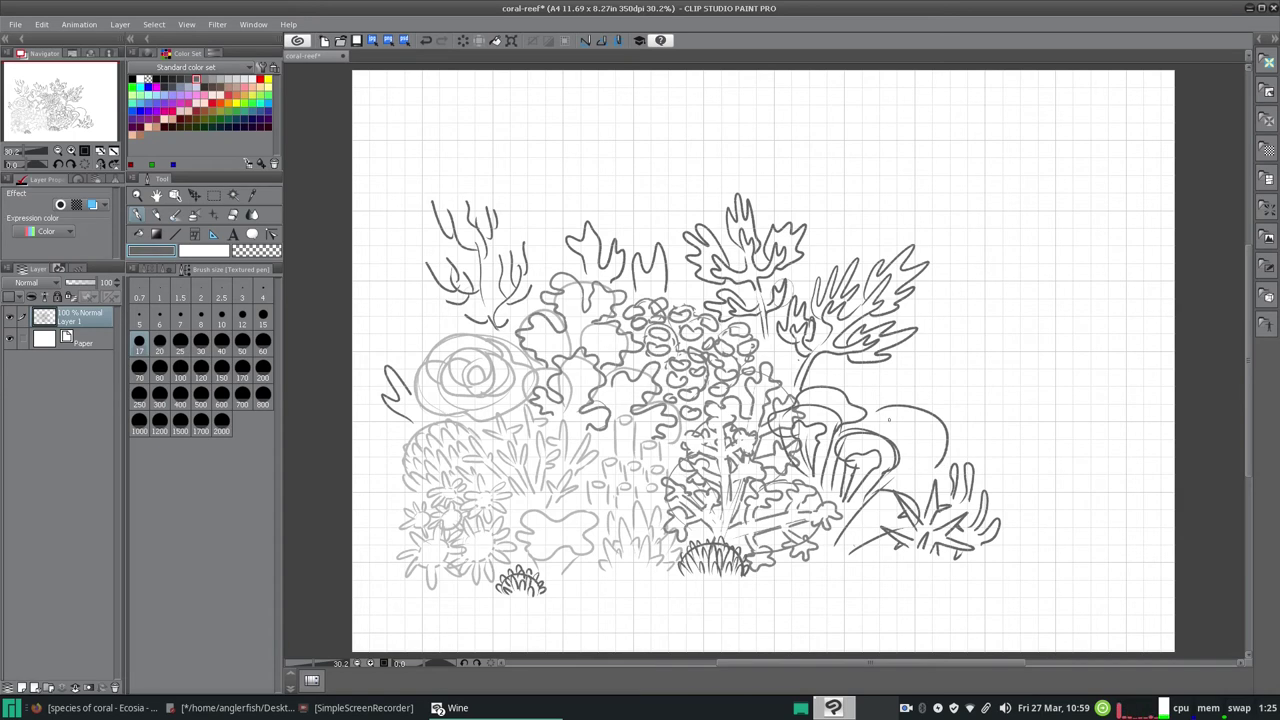
Try to draw brain-coral grooves inside the dome behind the mushroom-like corals, and undo the strokes
click(190, 707)
drag(1249, 440, 1249, 460)
mouse_move(888, 367)
mouse_down()
mouse_move(926, 368)
mouse_move(933, 384)
mouse_up()
mouse_move(892, 371)
mouse_down()
mouse_move(903, 393)
mouse_move(879, 374)
mouse_move(897, 354)
mouse_up()
mouse_move(900, 410)
mouse_down()
mouse_move(936, 396)
mouse_move(942, 414)
mouse_move(900, 426)
mouse_up()
click(424, 41)
click(424, 41)
click(424, 41)
Fill the dome behind the mushroom-like corals with wavy horizontal grooves, undoing misplaced strokes
mouse_move(872, 370)
mouse_down()
mouse_move(888, 366)
mouse_move(908, 411)
mouse_move(913, 368)
mouse_move(928, 404)
mouse_move(884, 430)
mouse_move(897, 426)
mouse_up()
click(424, 41)
click(500, 42)
click(430, 43)
click(426, 41)
drag(1050, 495, 844, 432)
click(983, 430)
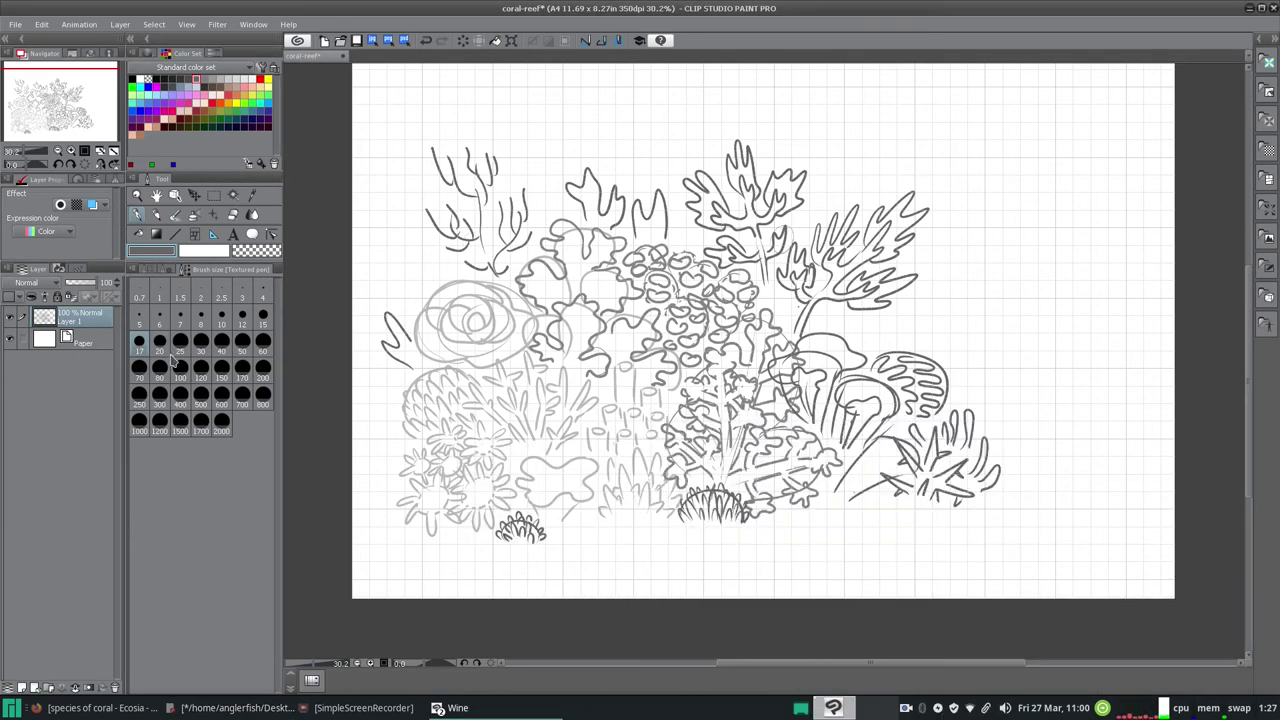
Sketch a five-armed starfish in front of the reef's centre, and check the pale tree-like soft coral photo in Firefox
mouse_move(587, 534)
mouse_down()
mouse_move(586, 514)
mouse_move(630, 512)
mouse_move(662, 530)
mouse_move(559, 545)
mouse_move(608, 560)
mouse_move(640, 542)
mouse_up()
click(110, 708)
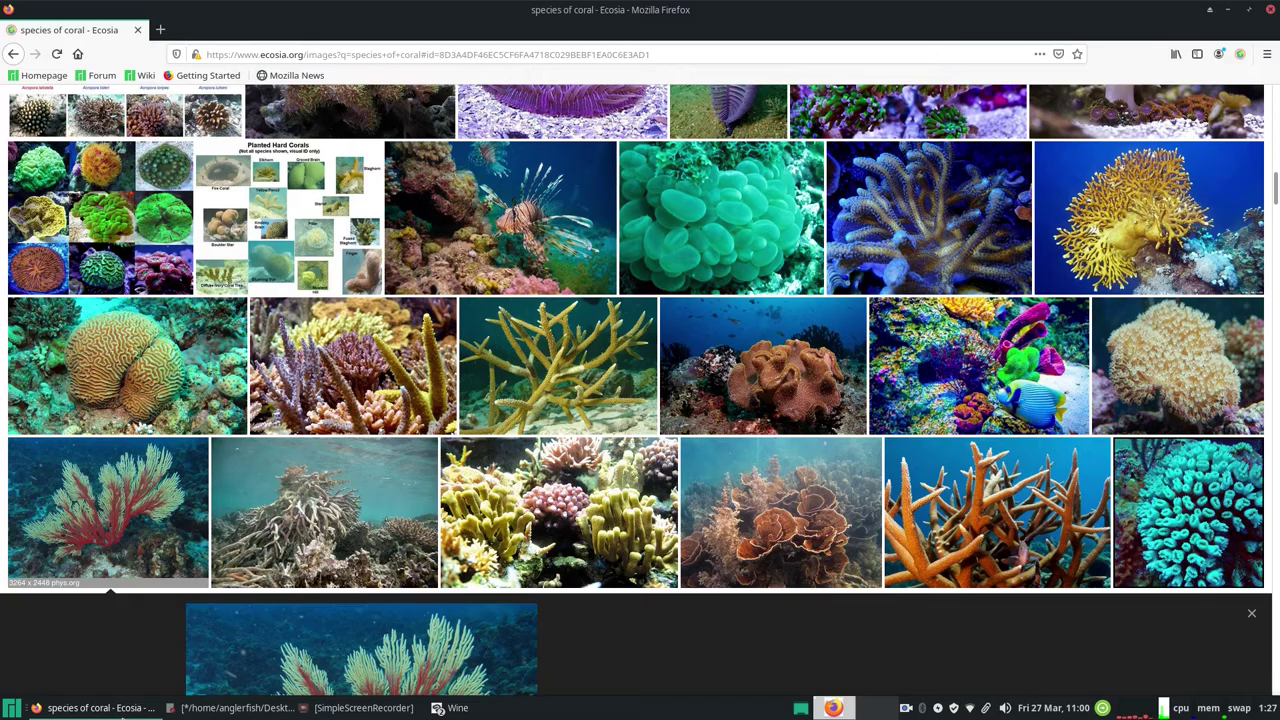
scroll(1060, 622, up, 5)
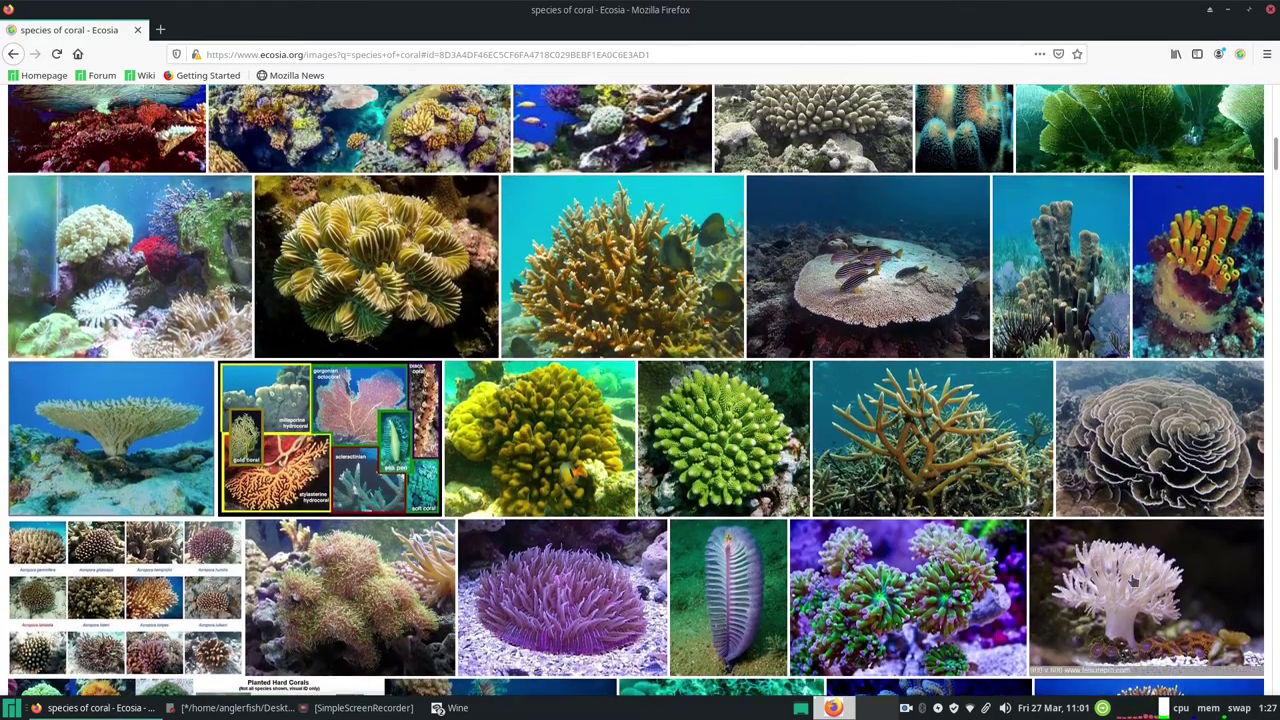
click(1060, 622)
click(100, 708)
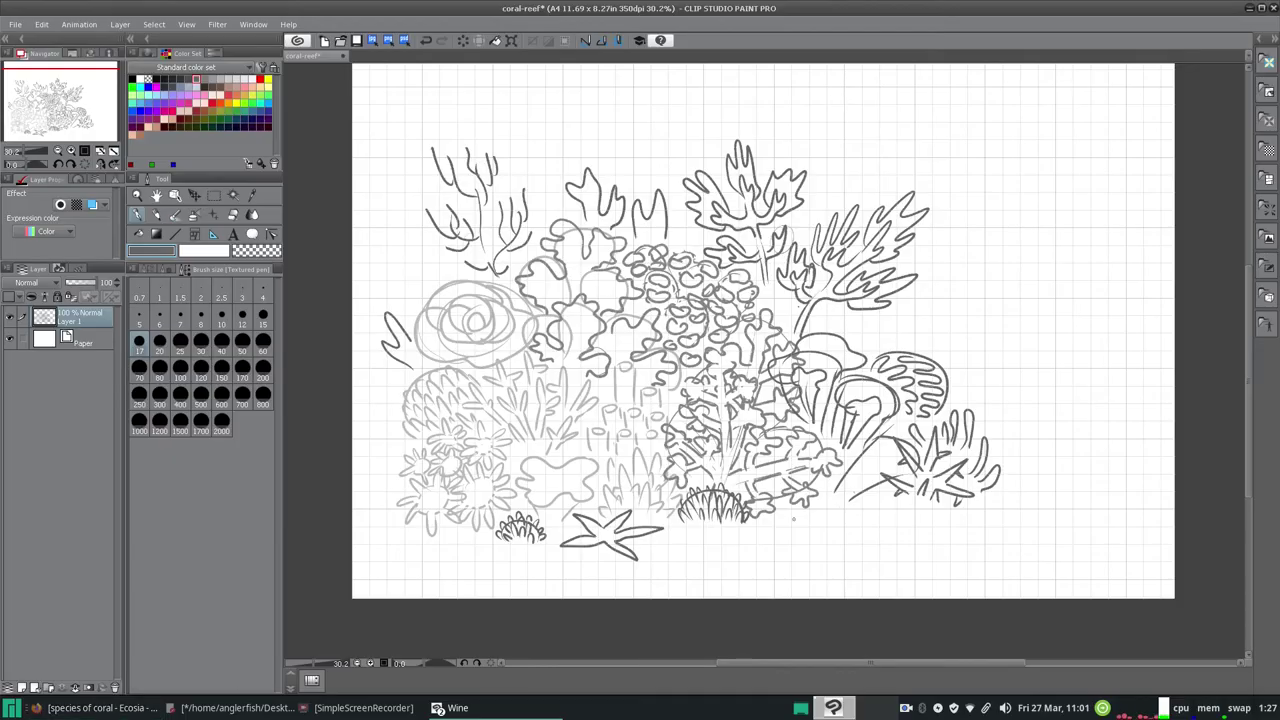
Move the whole reef sketch to the right on the canvas to free space on its left side
click(195, 195)
mouse_move(460, 320)
mouse_down()
mouse_move(618, 330)
mouse_move(618, 344)
mouse_up()
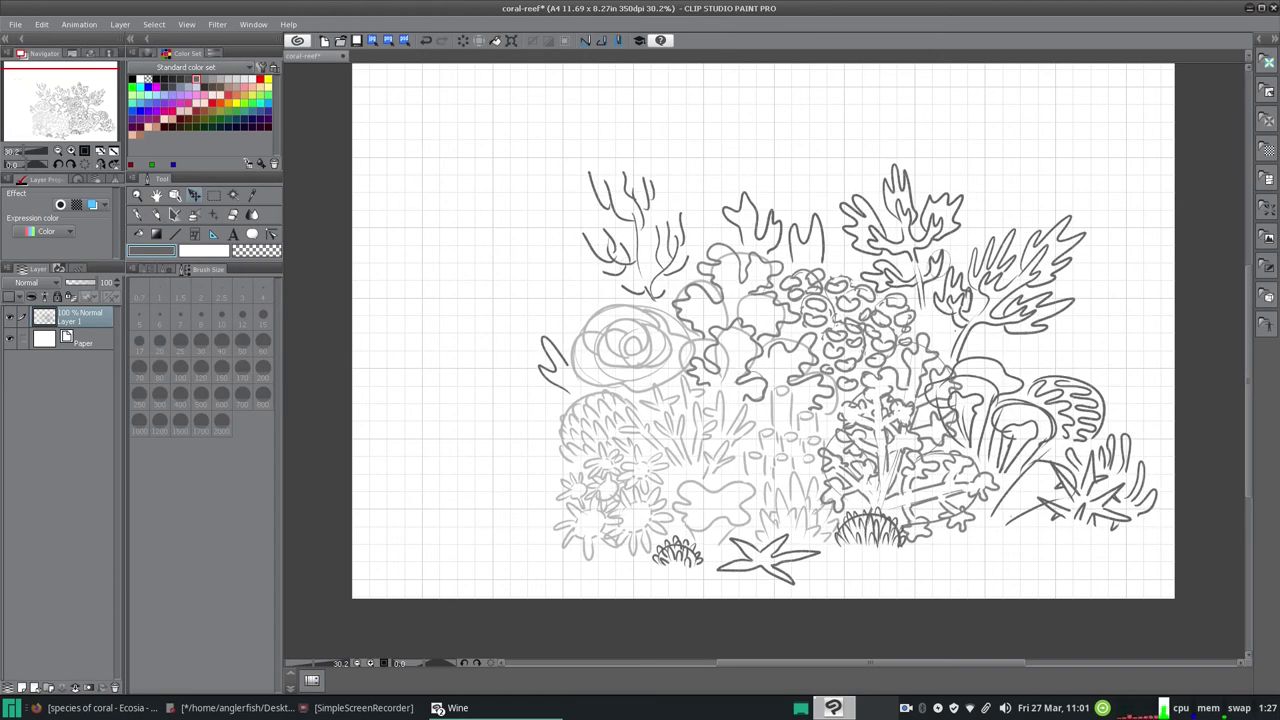
Try to sketch a small soft coral left of the flower-shaped corals with the Firefox reference, and undo its strokes
click(146, 215)
mouse_move(512, 520)
mouse_down()
mouse_move(520, 547)
mouse_move(529, 516)
mouse_up()
mouse_move(511, 517)
mouse_down()
mouse_move(493, 499)
mouse_move(506, 496)
mouse_move(496, 517)
mouse_up()
mouse_move(507, 500)
mouse_down()
mouse_move(514, 476)
mouse_move(532, 497)
mouse_move(511, 523)
mouse_move(530, 522)
mouse_move(497, 505)
mouse_up()
click(98, 711)
click(98, 711)
click(425, 41)
click(425, 41)
click(425, 41)
Sketch a small bushy soft coral with leafy tufts on short stems, left of the flower-shaped corals, with round pebble shapes at its base
drag(514, 512, 507, 492)
mouse_move(520, 508)
mouse_down()
mouse_move(522, 484)
mouse_move(550, 506)
mouse_move(543, 516)
mouse_up()
drag(522, 516, 494, 483)
mouse_move(510, 499)
mouse_down()
mouse_move(519, 485)
mouse_move(492, 501)
mouse_up()
drag(497, 515, 490, 497)
mouse_move(510, 527)
mouse_down()
mouse_move(500, 509)
mouse_move(515, 539)
mouse_up()
click(96, 708)
click(96, 708)
drag(538, 536, 537, 537)
drag(533, 545, 548, 538)
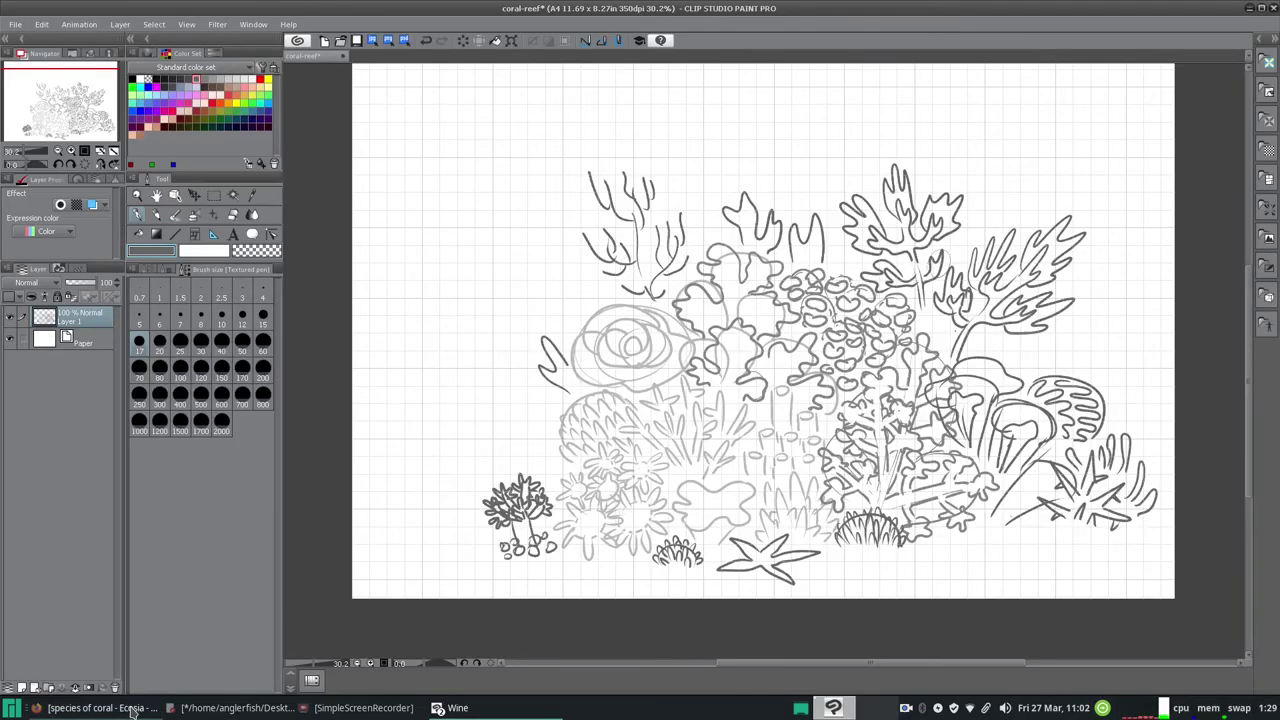
Switch to Firefox and open the pillar coral photo from the image results as reference
key(alt+Tab)
drag(1268, 294, 1271, 92)
click(719, 405)
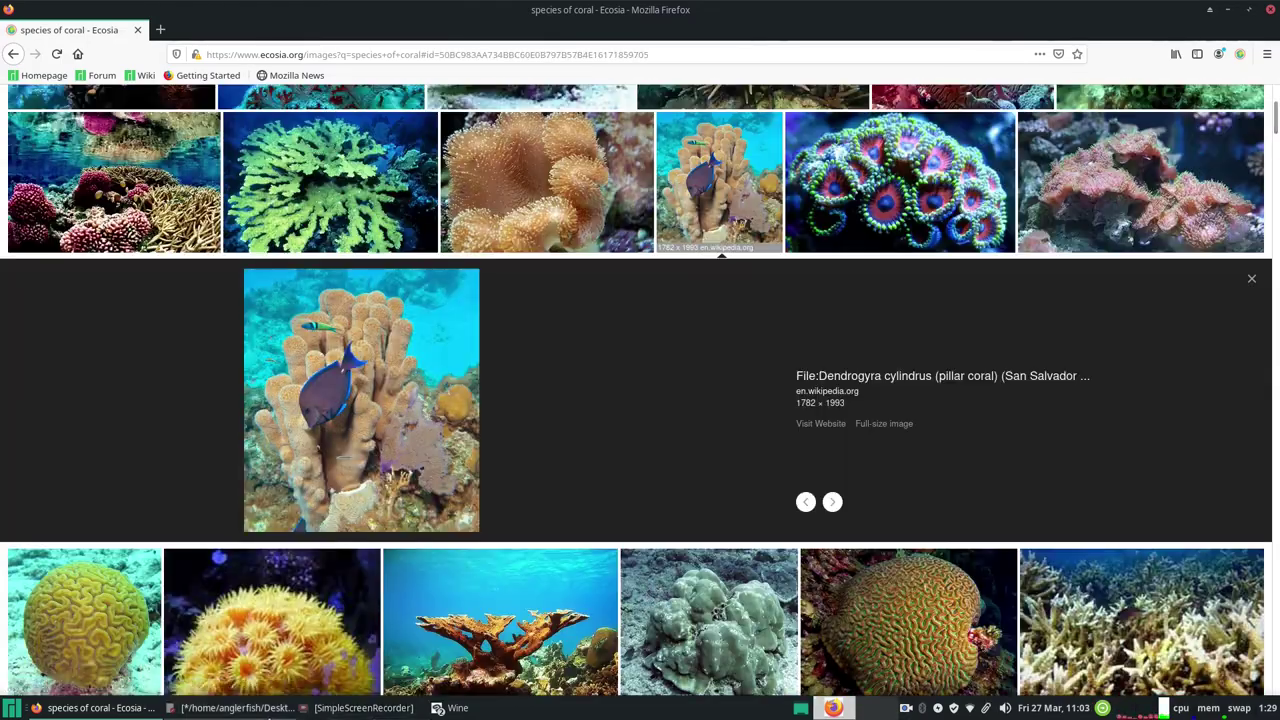
Sketch the tall rounded columns of a pillar coral behind the small bushy soft coral, checking the Firefox photo as reference
click(95, 707)
mouse_move(462, 510)
mouse_down()
mouse_move(472, 540)
mouse_move(478, 500)
mouse_up()
mouse_move(470, 490)
mouse_down()
mouse_move(484, 436)
mouse_move(504, 474)
mouse_up()
drag(508, 468, 546, 474)
mouse_move(446, 540)
mouse_down()
mouse_move(460, 496)
mouse_move(448, 470)
mouse_up()
mouse_move(441, 468)
mouse_down()
mouse_move(470, 432)
mouse_move(512, 420)
mouse_move(556, 486)
mouse_up()
drag(532, 408, 508, 470)
click(103, 708)
click(103, 708)
mouse_move(470, 414)
mouse_down()
mouse_move(476, 390)
mouse_move(512, 404)
mouse_up()
mouse_move(470, 410)
mouse_down()
mouse_move(476, 420)
mouse_move(476, 399)
mouse_move(514, 410)
mouse_move(430, 455)
mouse_up()
click(426, 42)
click(124, 707)
click(124, 707)
click(121, 708)
click(121, 708)
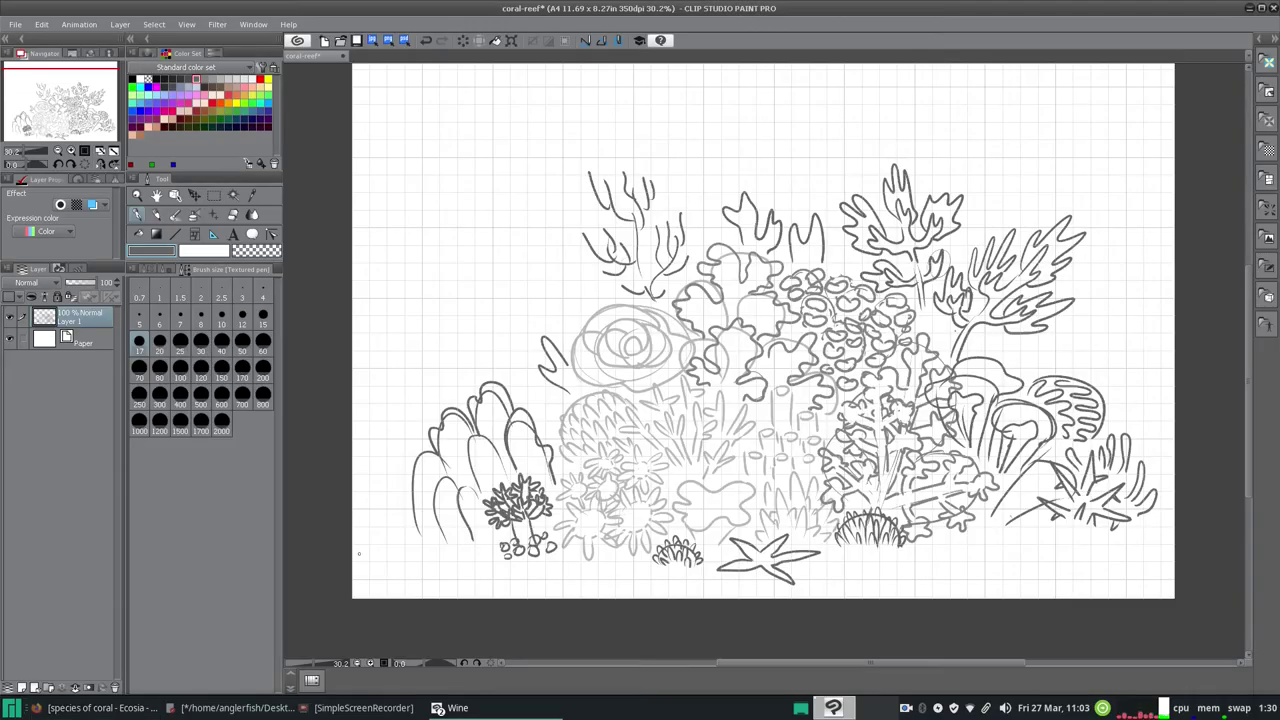
Undo the last stroke and add shorter rounded columns along the pillar coral's outer left side and between its existing columns
click(425, 40)
drag(416, 473, 398, 505)
click(141, 709)
click(141, 709)
mouse_move(414, 522)
mouse_down()
mouse_move(418, 539)
mouse_move(415, 456)
mouse_up()
click(141, 708)
click(141, 708)
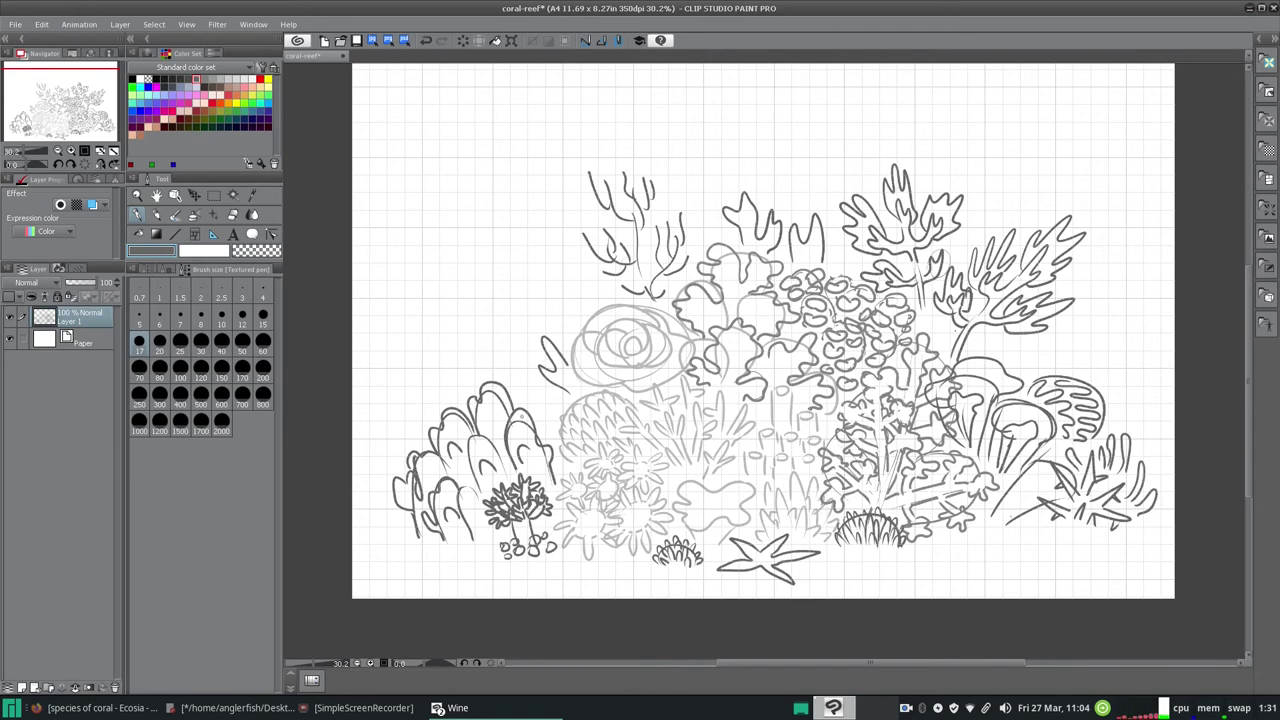
drag(501, 444, 494, 468)
Add more thin curved branches to both sides of the branching coral above the spiral coral
drag(578, 289, 631, 297)
drag(585, 263, 621, 289)
drag(565, 215, 589, 246)
drag(587, 209, 603, 229)
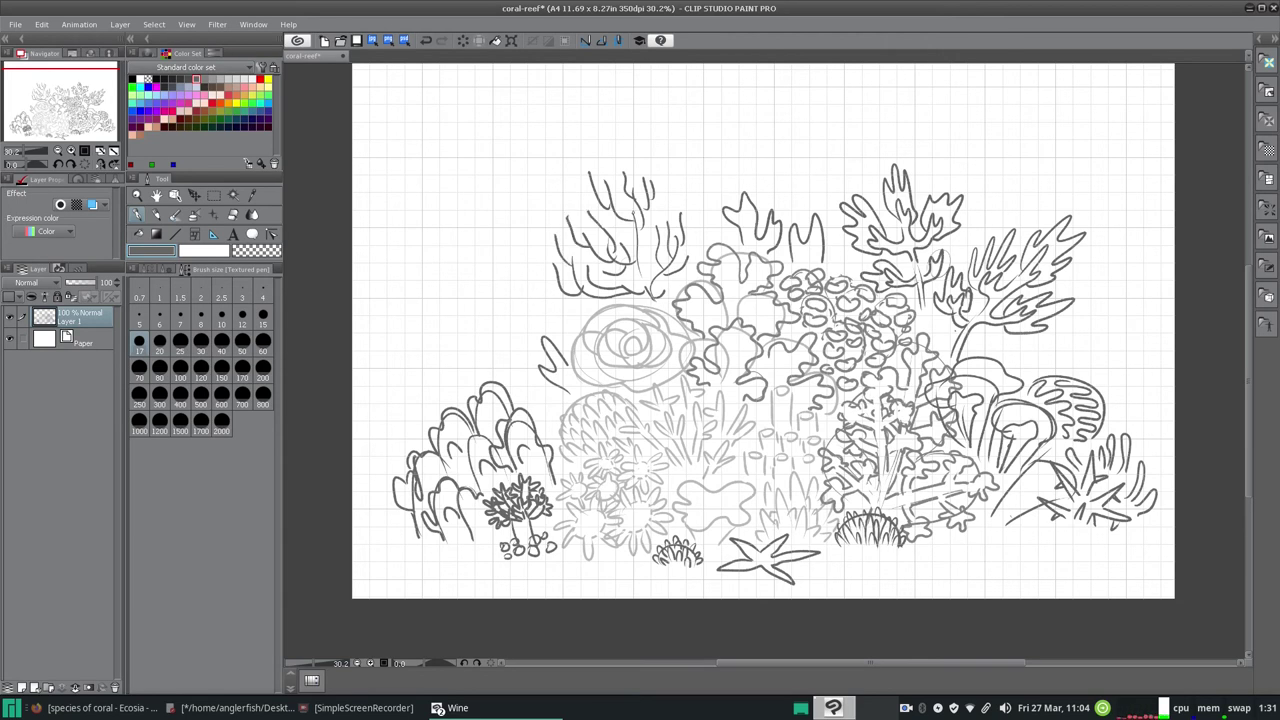
drag(688, 258, 700, 214)
drag(696, 222, 674, 194)
Browse further coral photos in Firefox, and sketch a cluster of star-tipped stalks behind the pillar coral
click(100, 707)
scroll(1272, 168, down, 8)
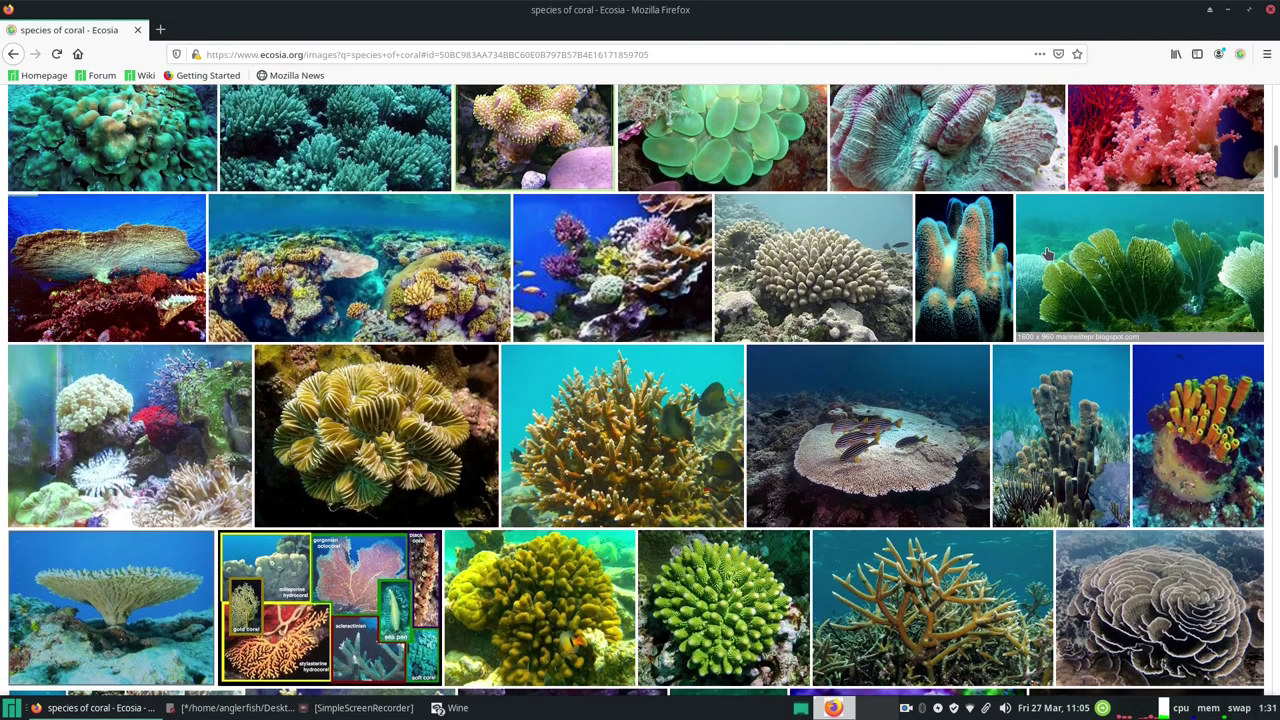
click(122, 709)
mouse_move(455, 346)
mouse_down()
mouse_move(479, 359)
mouse_move(452, 372)
mouse_up()
mouse_move(516, 396)
mouse_down()
mouse_move(525, 344)
mouse_move(523, 396)
mouse_move(554, 400)
mouse_move(550, 434)
mouse_up()
drag(541, 418, 545, 432)
mouse_move(414, 424)
mouse_down()
mouse_move(424, 390)
mouse_move(436, 420)
mouse_move(418, 410)
mouse_move(430, 416)
mouse_up()
key(ctrl+z)
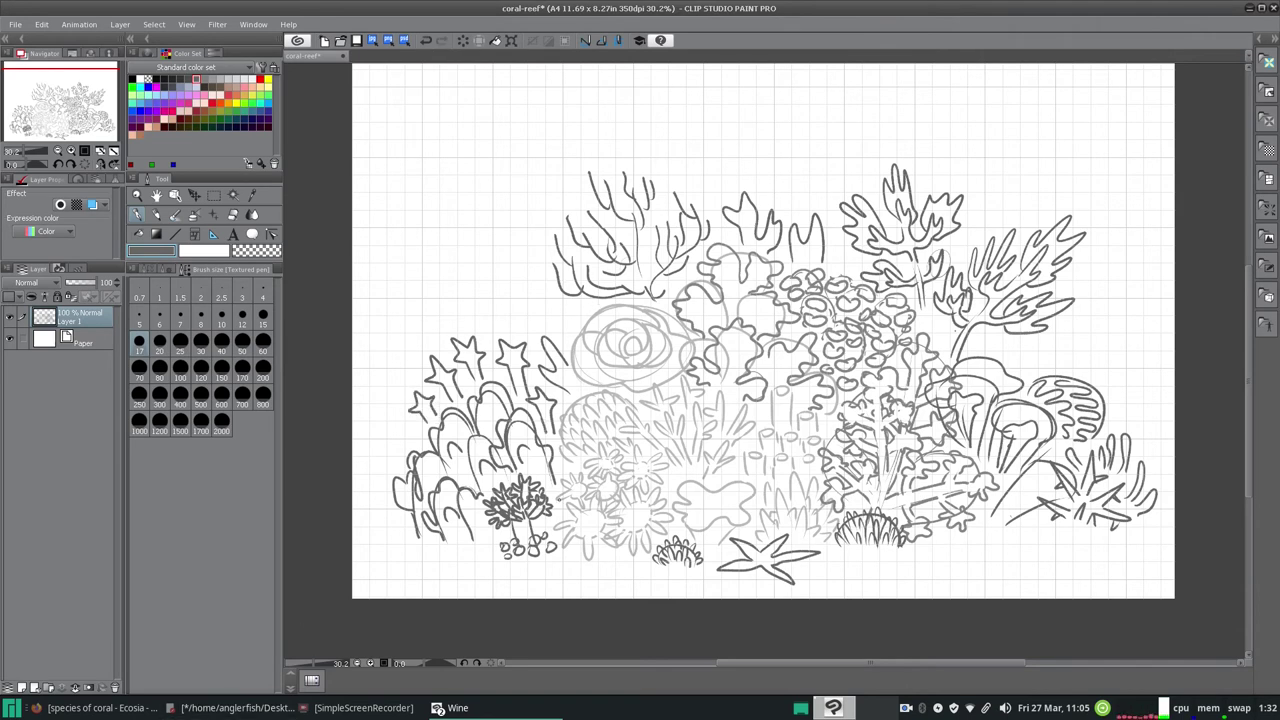
Select the whole reef sketch with a rectangular selection spanning the full canvas width
click(214, 195)
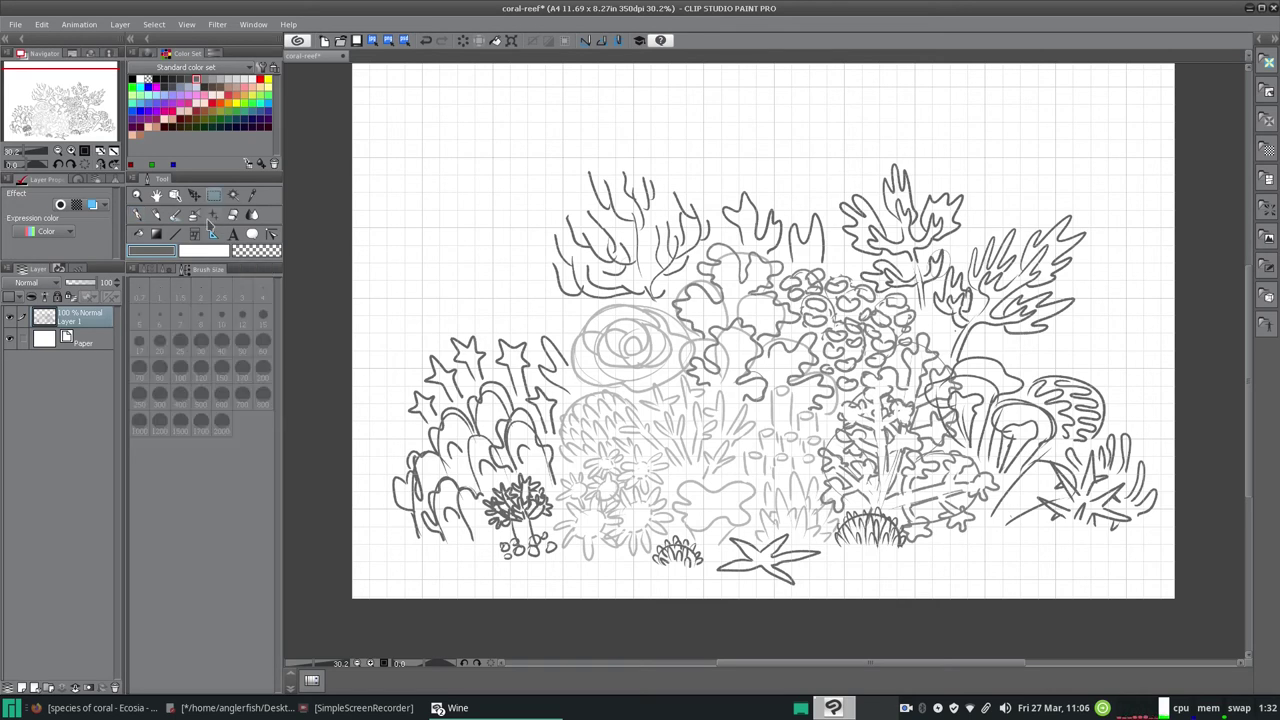
drag(353, 82, 1156, 604)
click(703, 619)
click(720, 349)
click(195, 196)
click(147, 269)
click(214, 195)
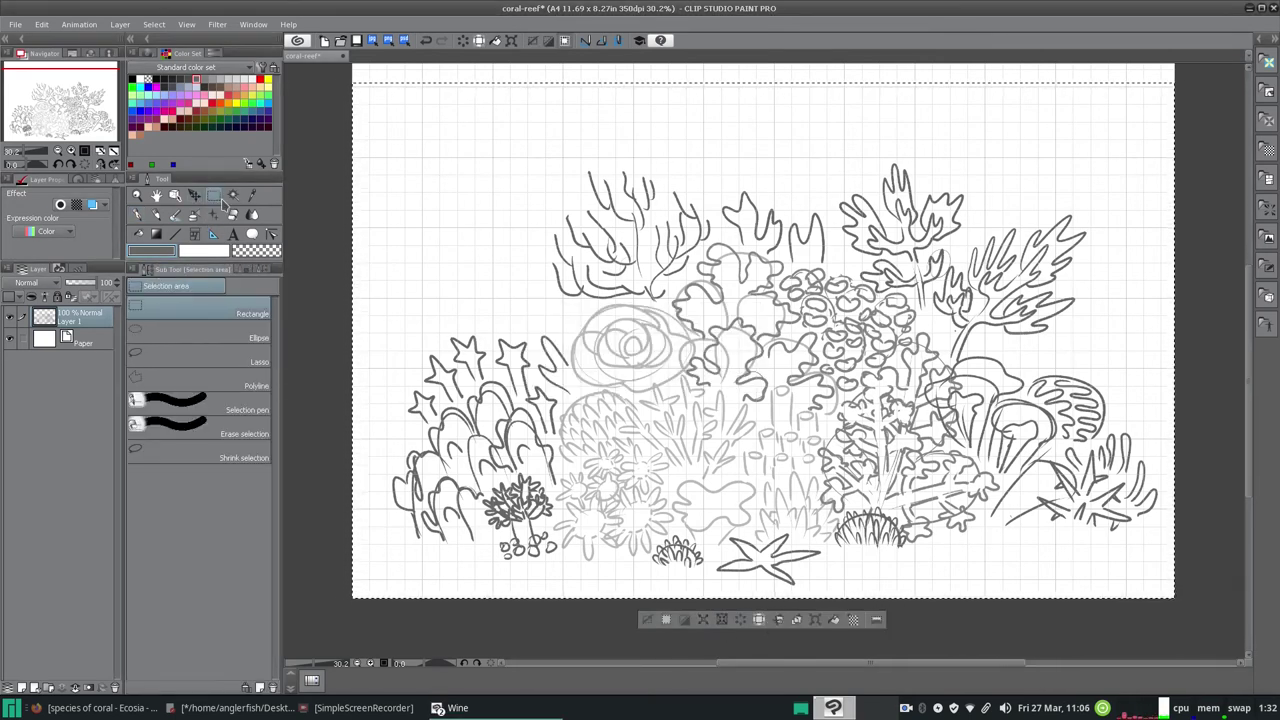
Start a scale transformation of the selected reef sketch and enlarge it to 106% in width and height
key(ctrl+t)
drag(764, 597, 762, 629)
drag(766, 415, 757, 403)
click(246, 269)
click(153, 451)
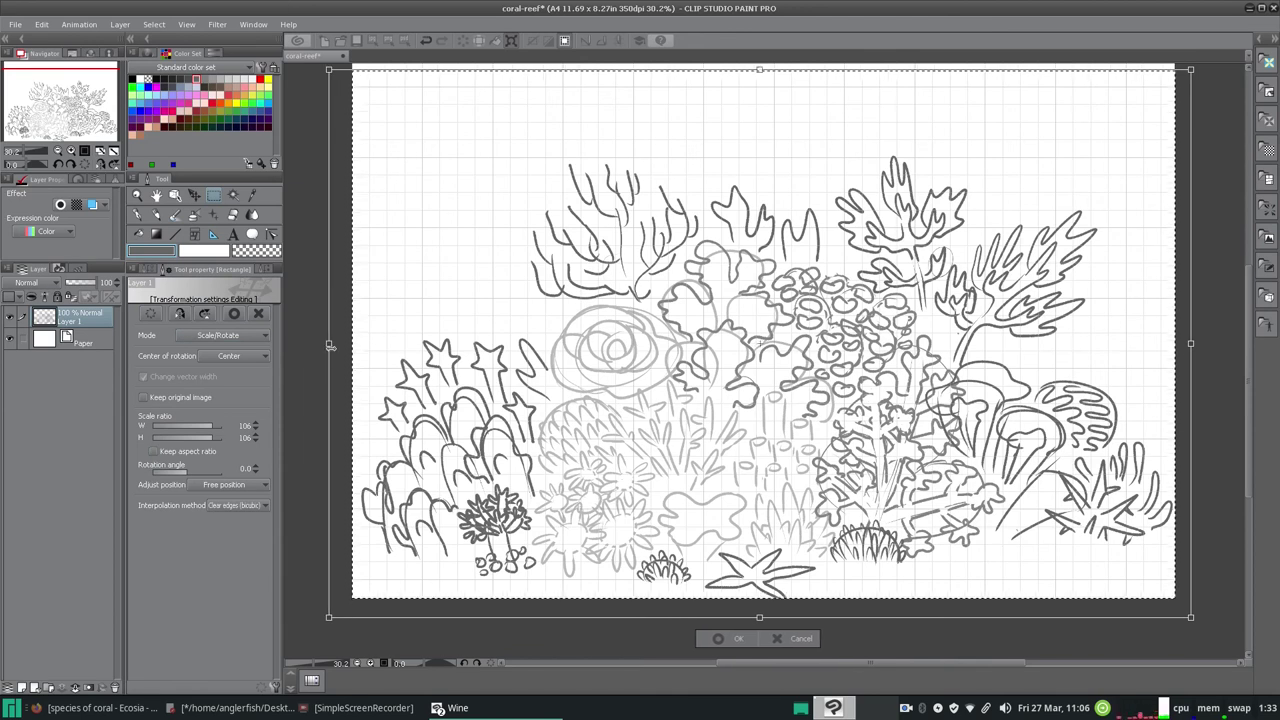
Narrow the transformed sketch to 102% width and stretch it upward to 135% height
drag(318, 343, 333, 343)
drag(1191, 343, 1175, 343)
drag(754, 617, 754, 609)
drag(754, 69, 754, 0)
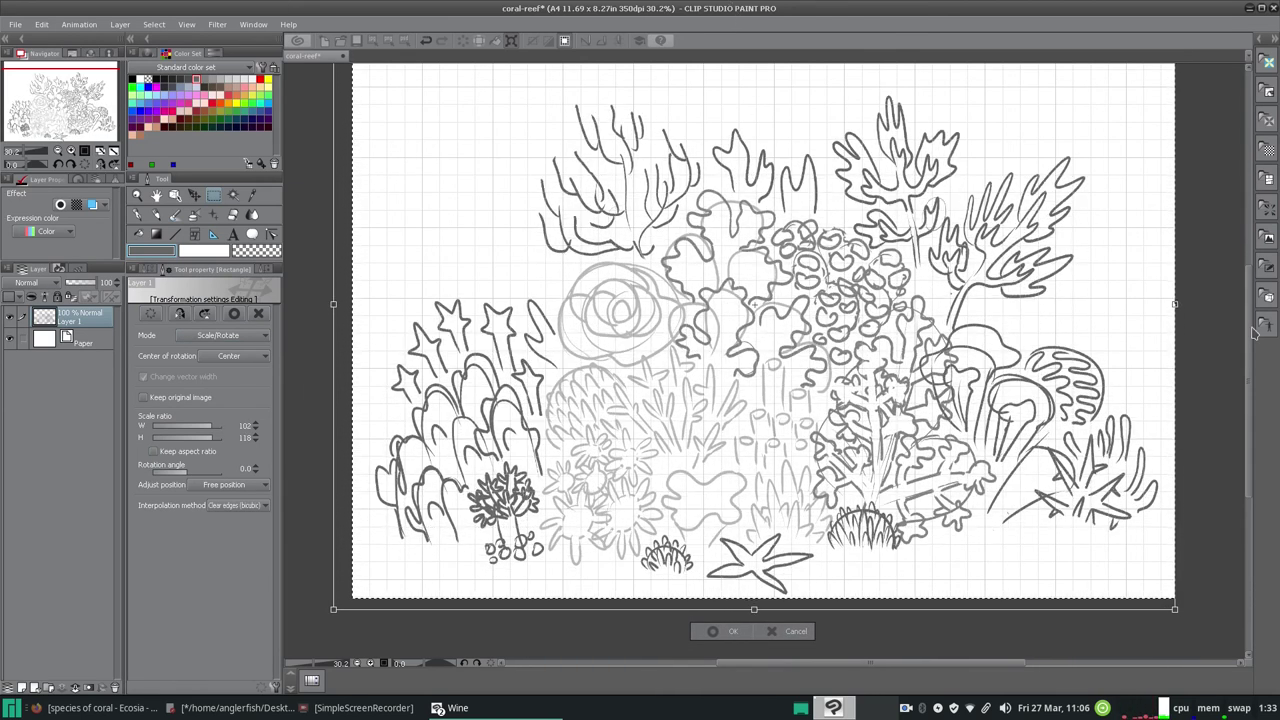
scroll(1191, 329, up, 2)
drag(754, 106, 754, 56)
scroll(1186, 303, up, 2)
drag(753, 146, 754, 116)
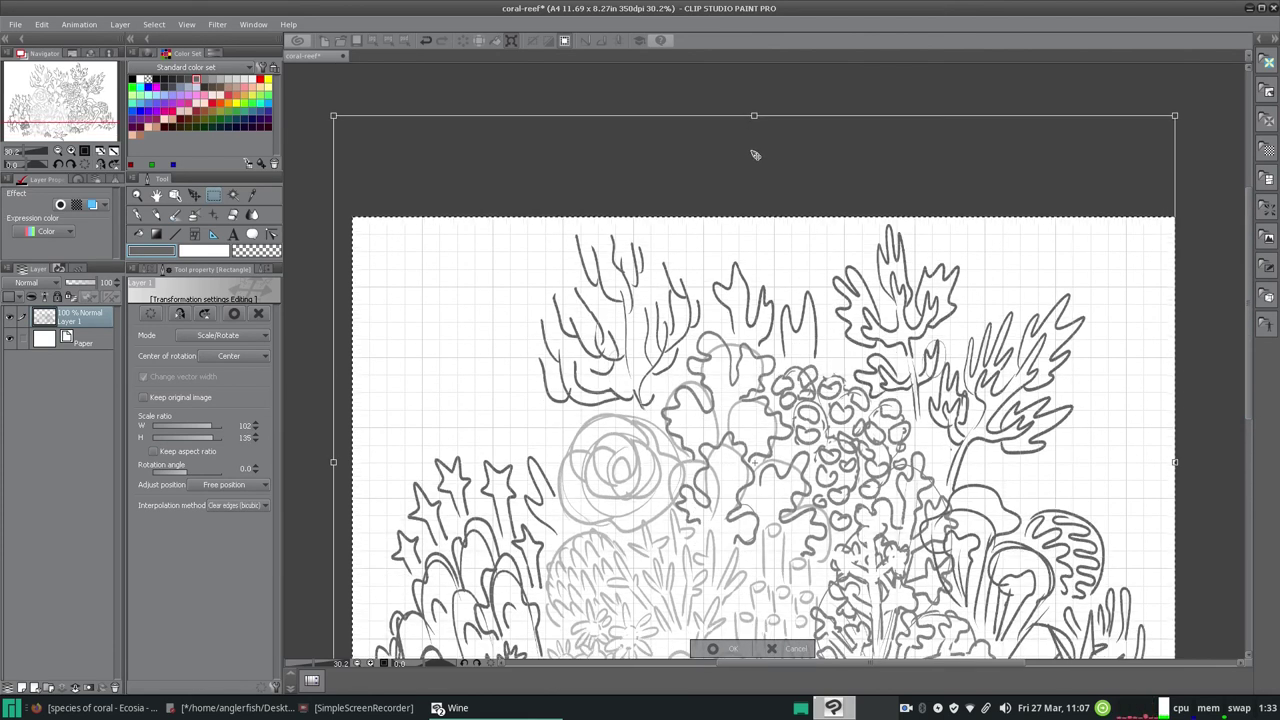
Widen the sketch to 106% with a height of 138%, and apply the transformation
drag(1246, 371, 1236, 444)
drag(753, 619, 752, 626)
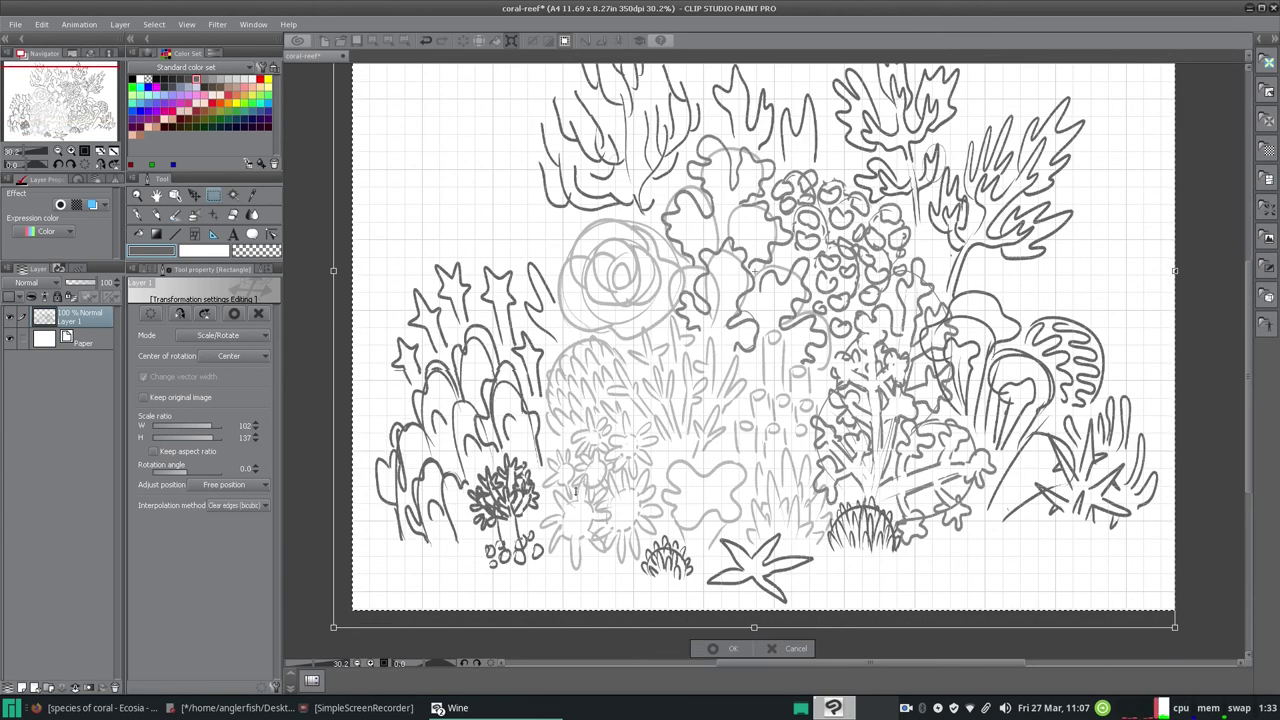
drag(333, 270, 323, 272)
drag(1174, 269, 1190, 269)
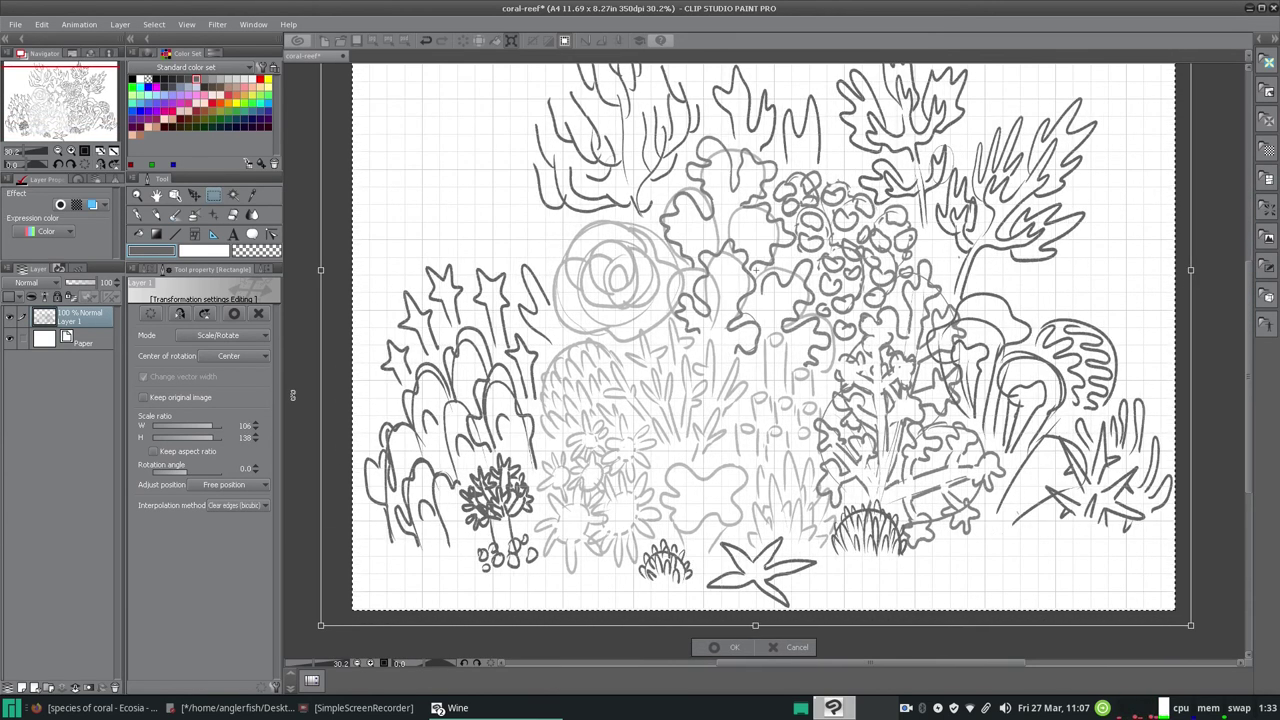
click(709, 650)
drag(1245, 398, 1245, 384)
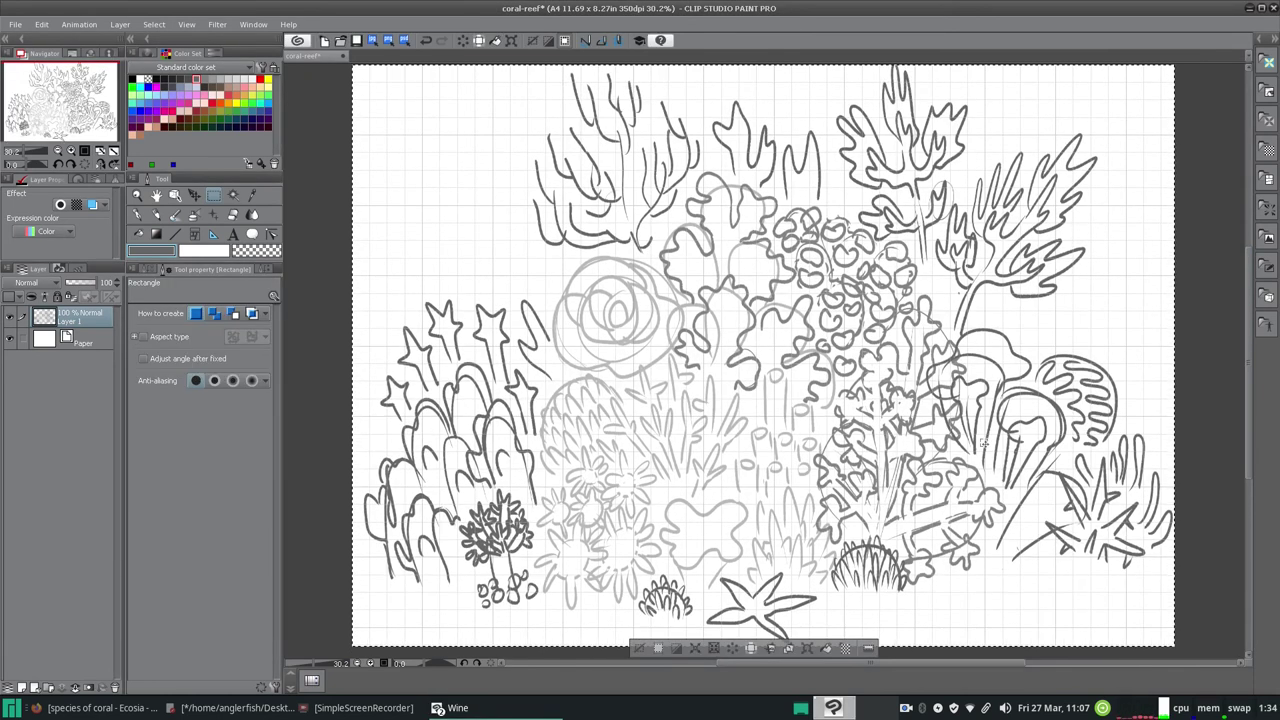
Lock the sketch layer at 30% opacity with a new layer above it, and save the file
click(74, 283)
click(15, 24)
click(39, 108)
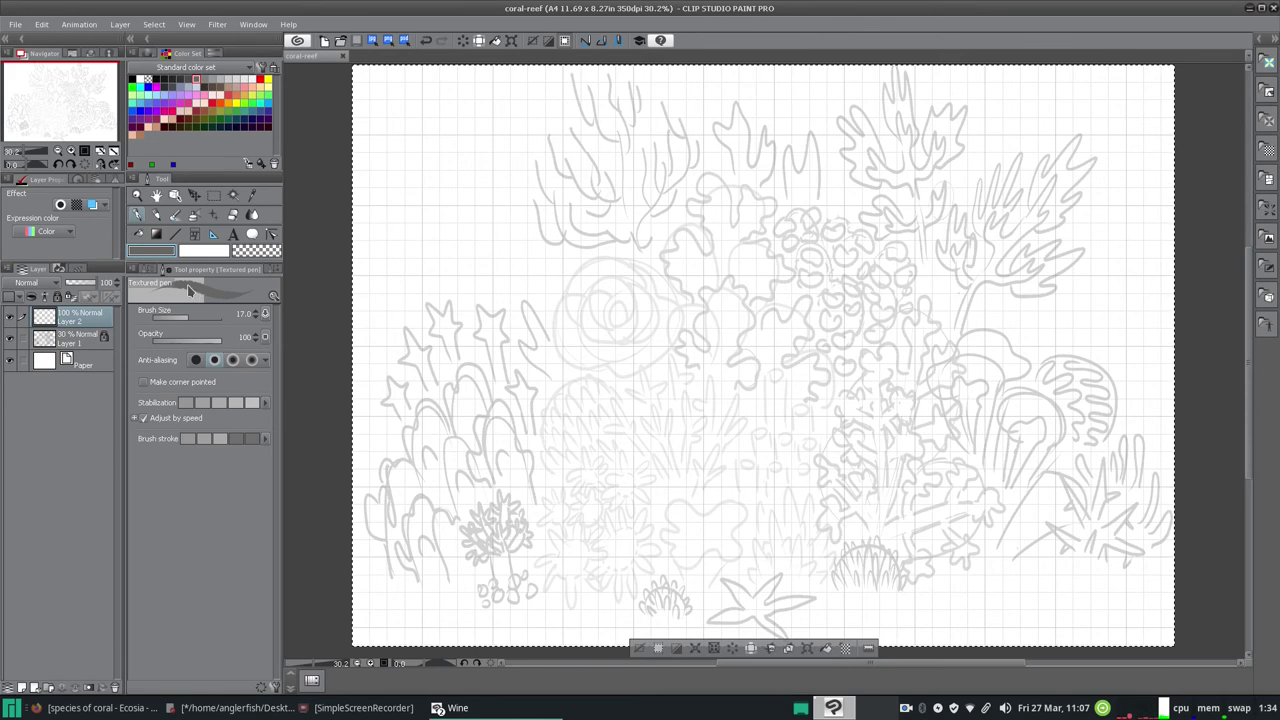
Clear the selection and set up the Real G-Pen with black as the drawing colour
click(141, 269)
click(154, 24)
click(176, 52)
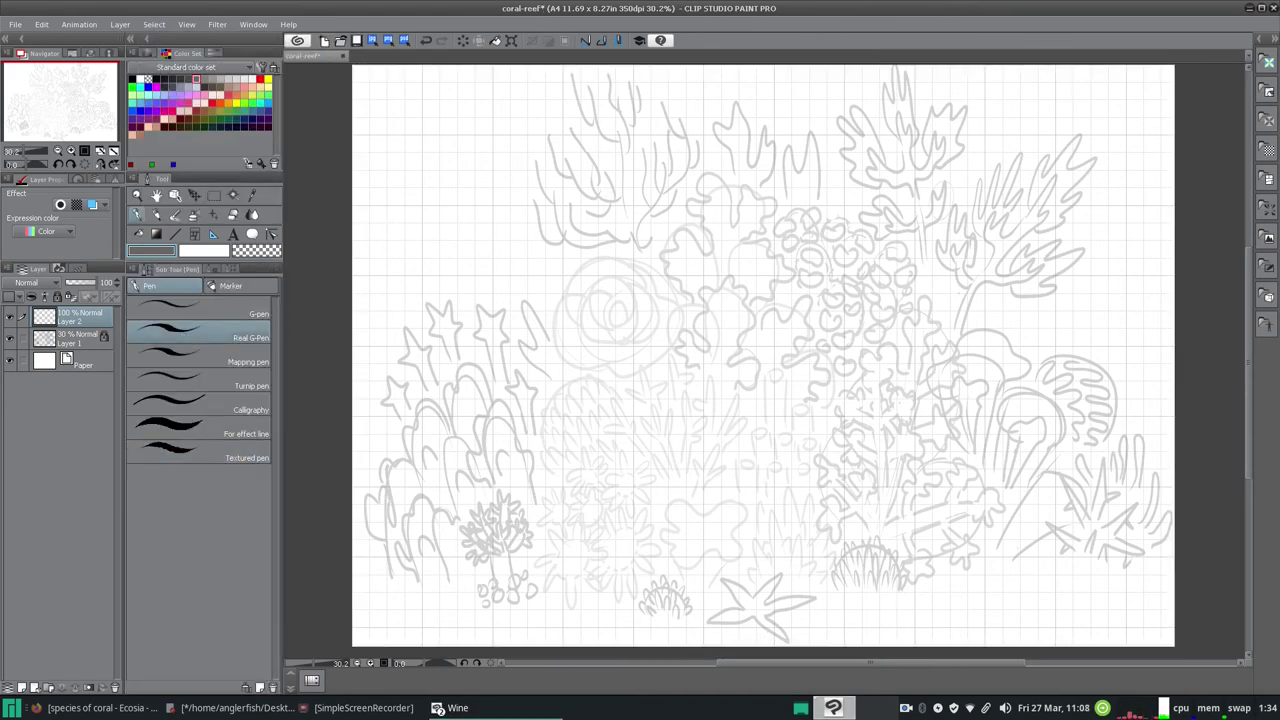
click(43, 25)
click(98, 510)
click(132, 78)
click(209, 271)
click(150, 269)
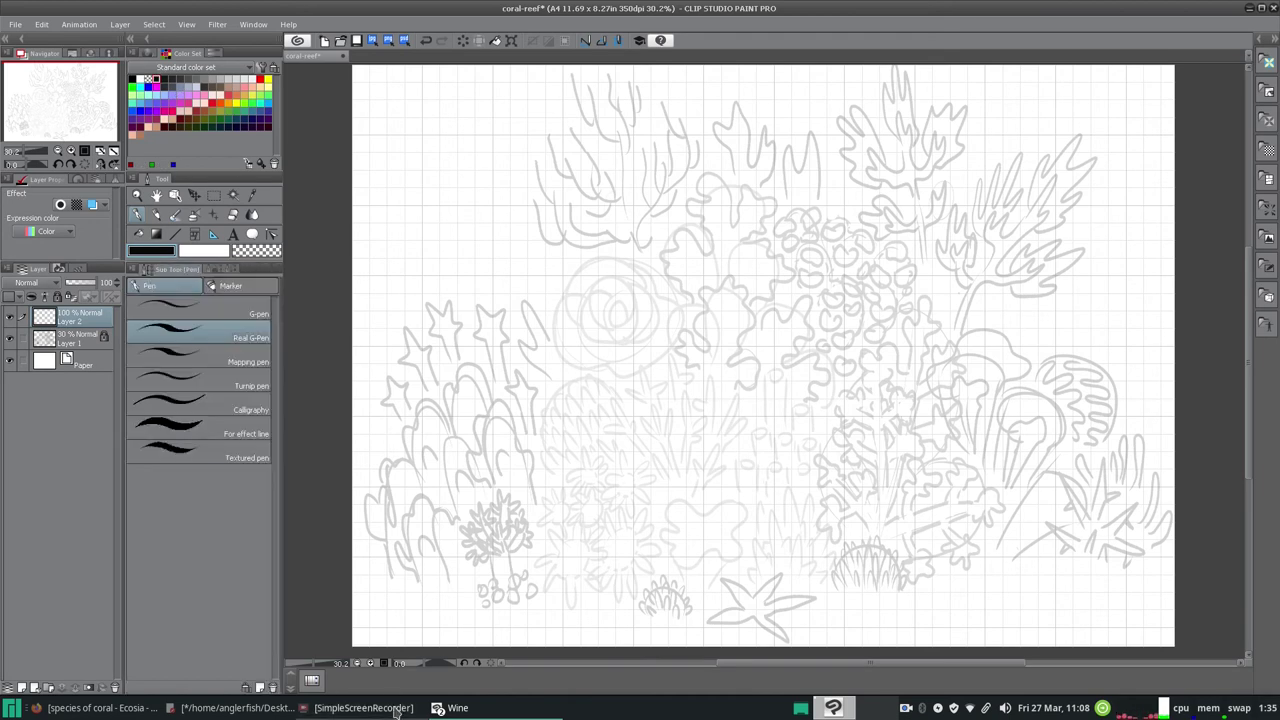
Switch to Mousepad, write the note "I am feeling a bit better physically", and erase it
click(230, 707)
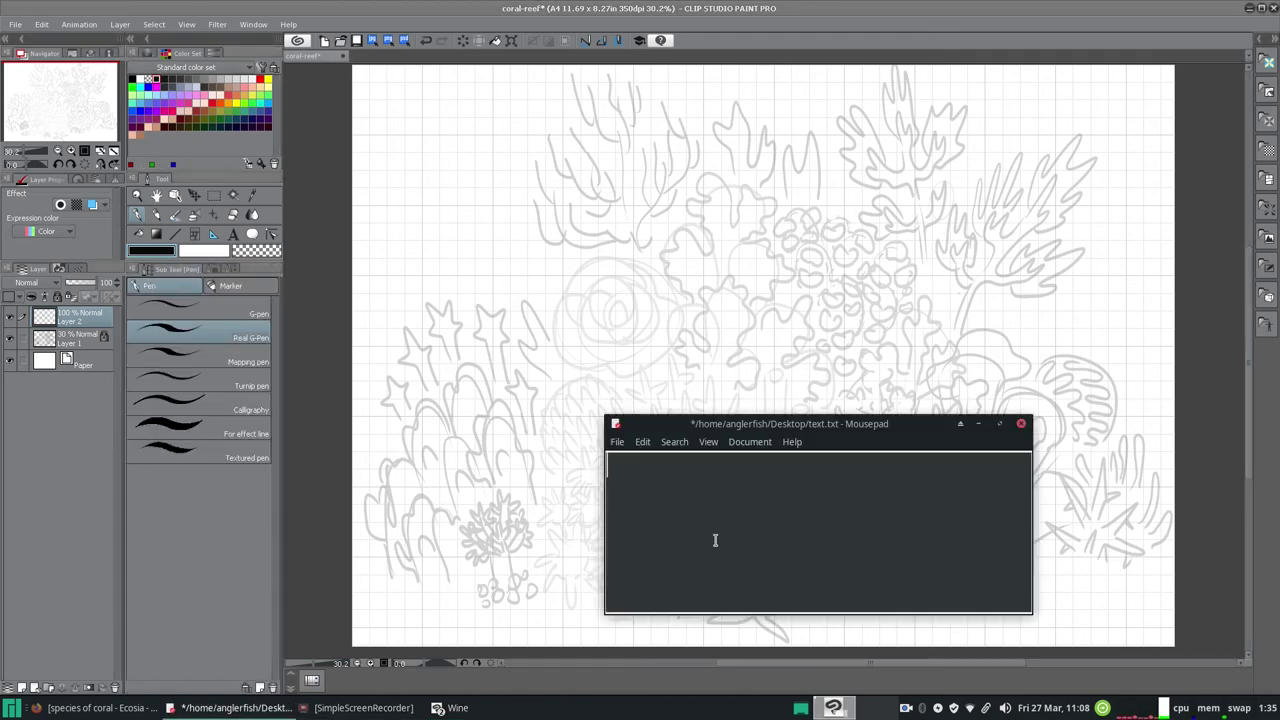
text(I am feeling a bit bettt)
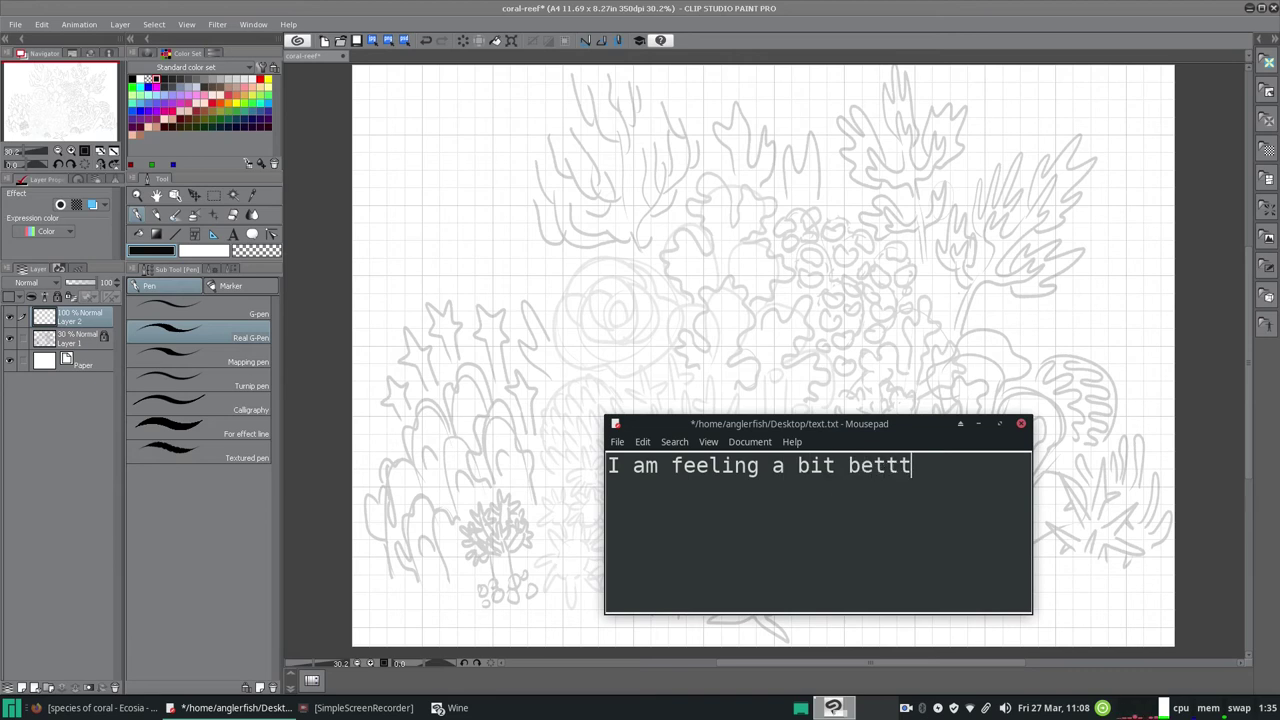
text(er physically)
key(BackSpace)
key(BackSpace)
key(BackSpace)
key(BackSpace)
key(BackSpace)
key(BackSpace)
key(BackSpace)
key(BackSpace)
key(BackSpace)
key(BackSpace)
key(BackSpace)
key(BackSpace)
key(BackSpace)
key(BackSpace)
key(BackSpace)
key(BackSpace)
key(BackSpace)
key(BackSpace)
key(BackSpace)
key(BackSpace)
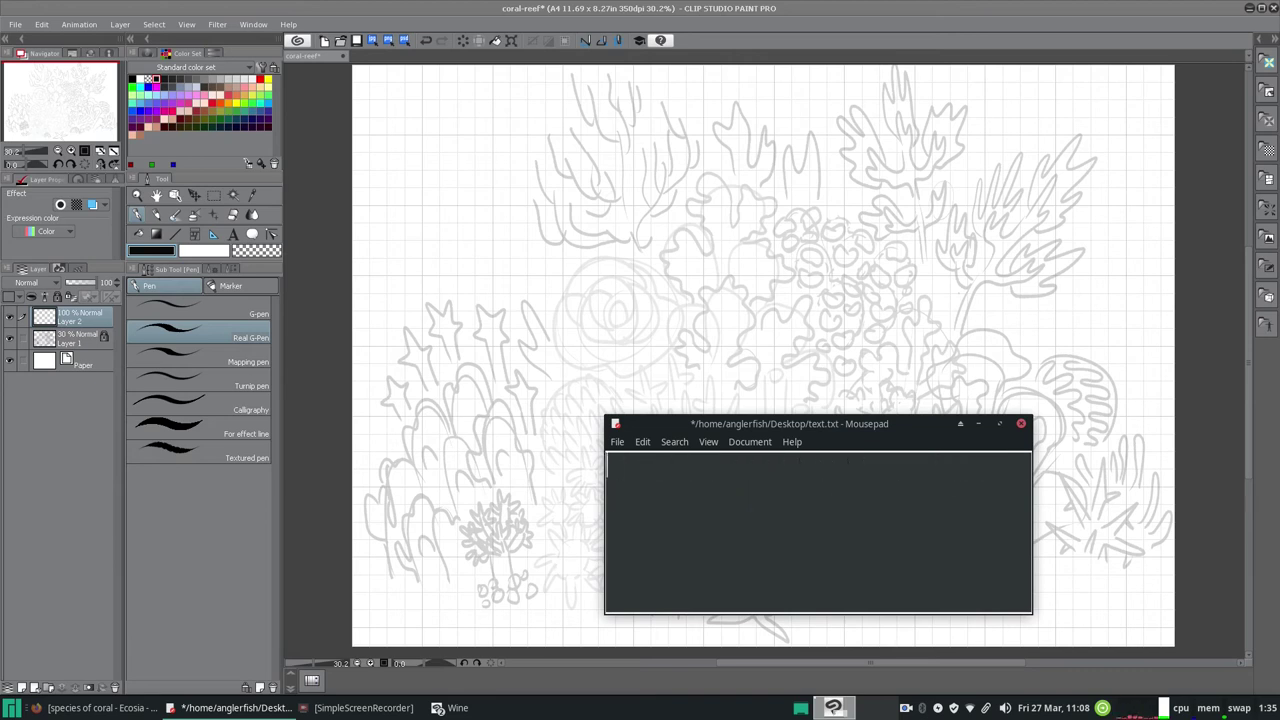
Write the note "But people should not live in close quarters like this." and clear it
text(But people should not liv)
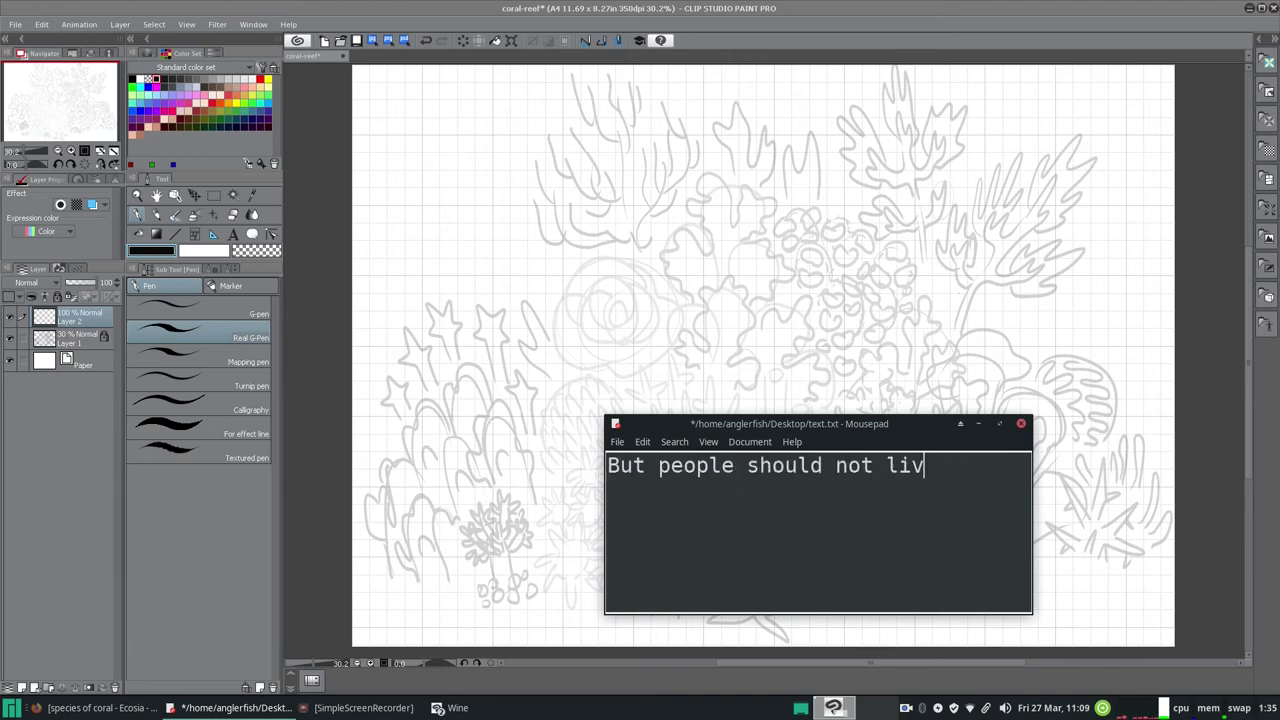
text(e in close quarters like this.)
key(shift+Left)
key(shift+Left)
key(shift+Left)
key(shift+Left)
key(shift+Left)
key(shift+Left)
key(shift+Left)
key(shift+Left)
key(ctrl+a)
key(BackSpace)
Write the note "I feel like I'm trapped and I am." and clear it
text(I feel like )
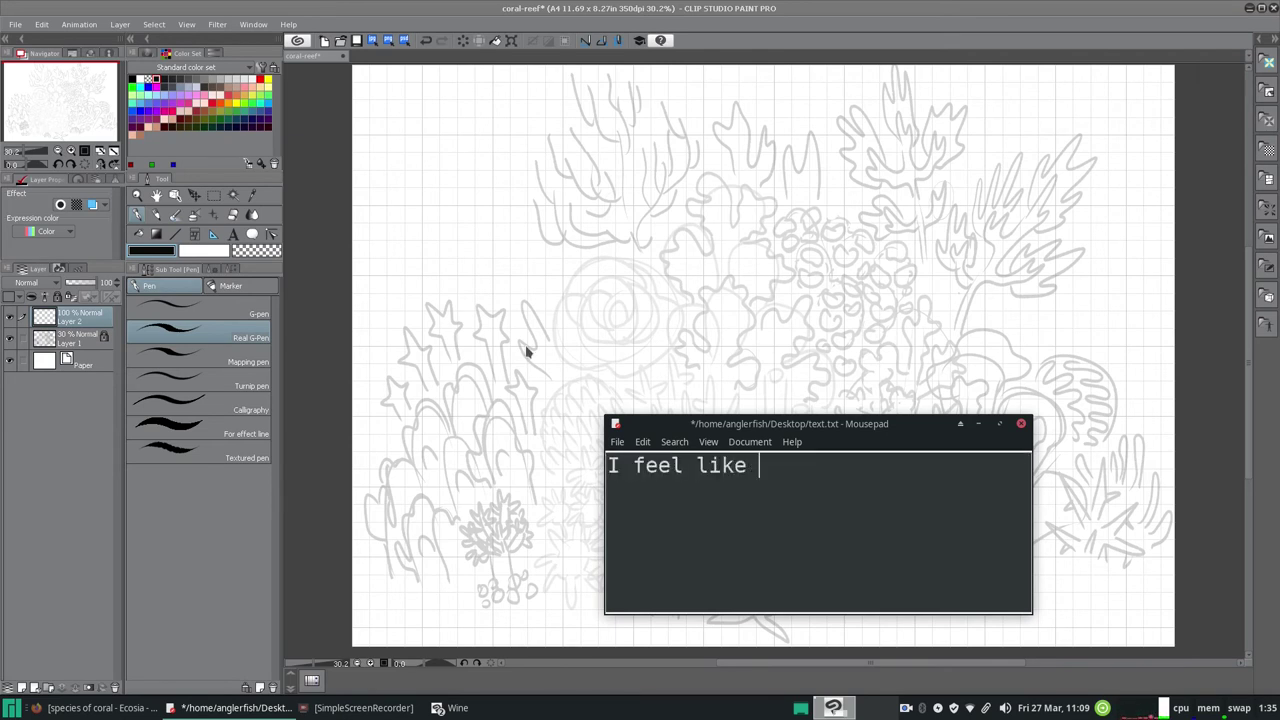
text(I'm trapped and I am.)
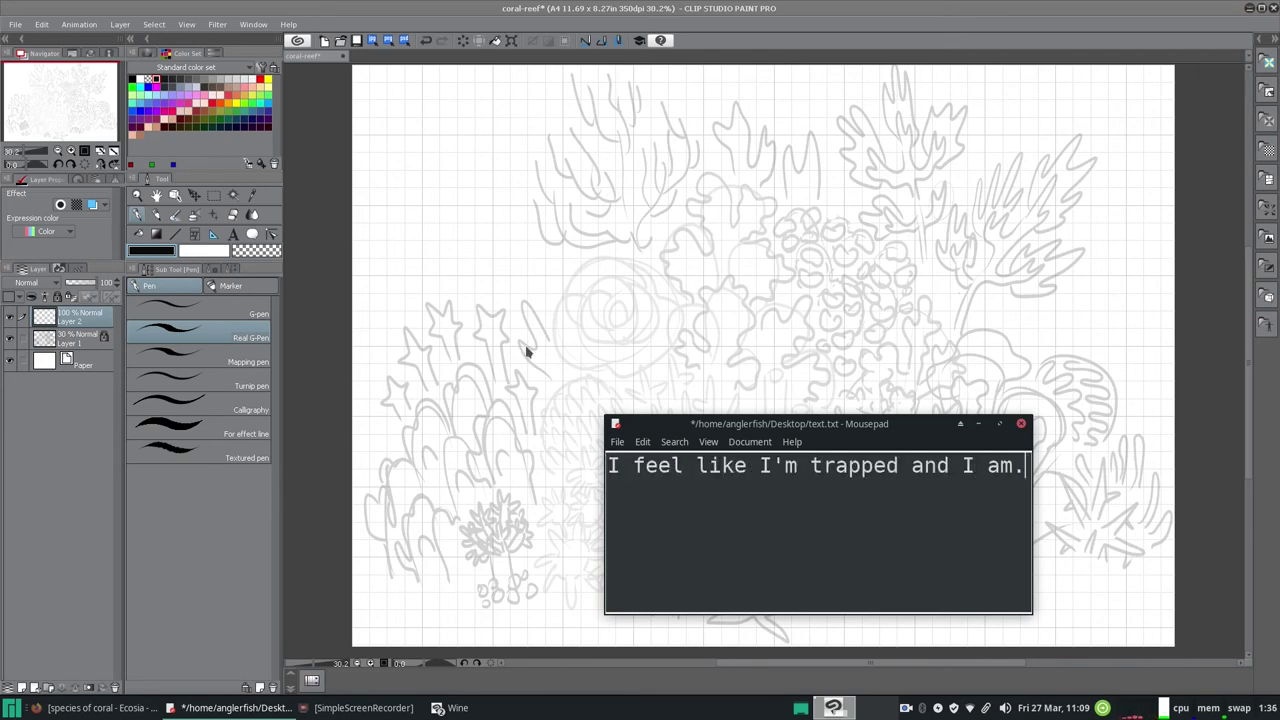
key(BackSpace)
key(BackSpace)
key(BackSpace)
key(BackSpace)
key(BackSpace)
key(BackSpace)
key(BackSpace)
key(BackSpace)
key(BackSpace)
key(BackSpace)
key(BackSpace)
key(BackSpace)
key(BackSpace)
key(BackSpace)
key(BackSpace)
key(BackSpace)
key(ctrl+a)
key(BackSpace)
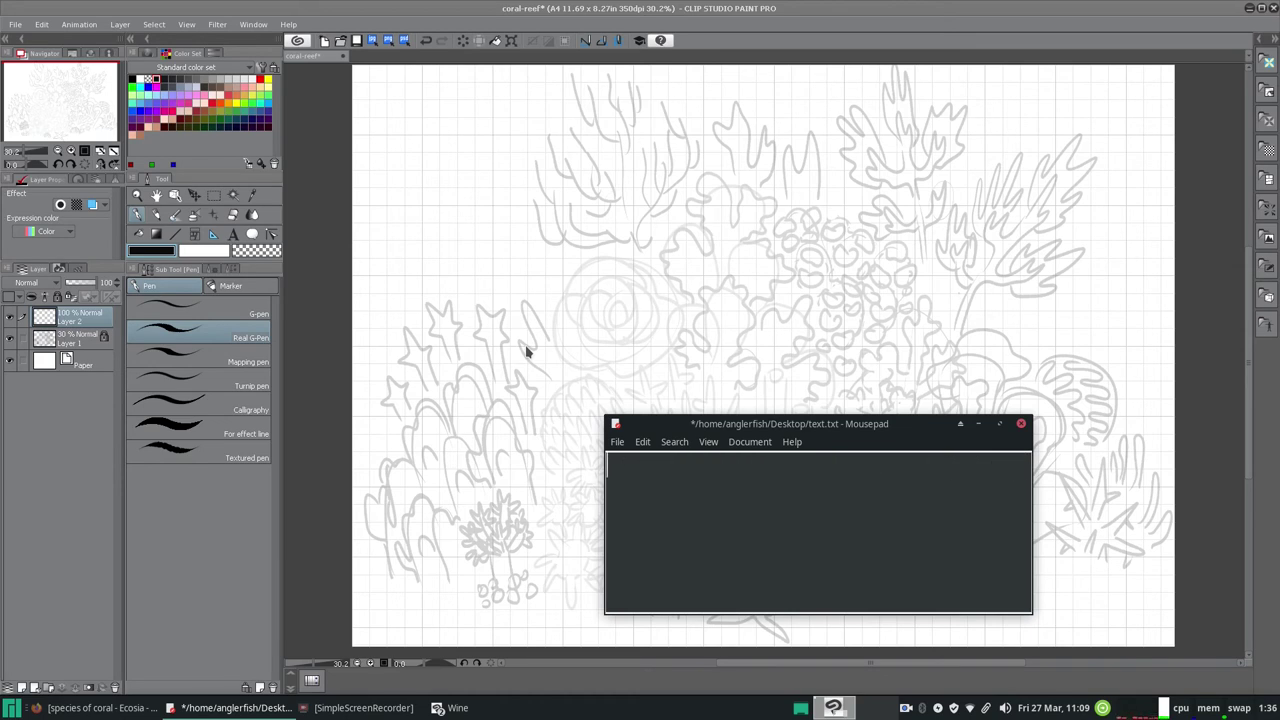
Write the note "I'm bouncing between characters in The Shining." and clear it
text(I'm bouncing between characters in The S)
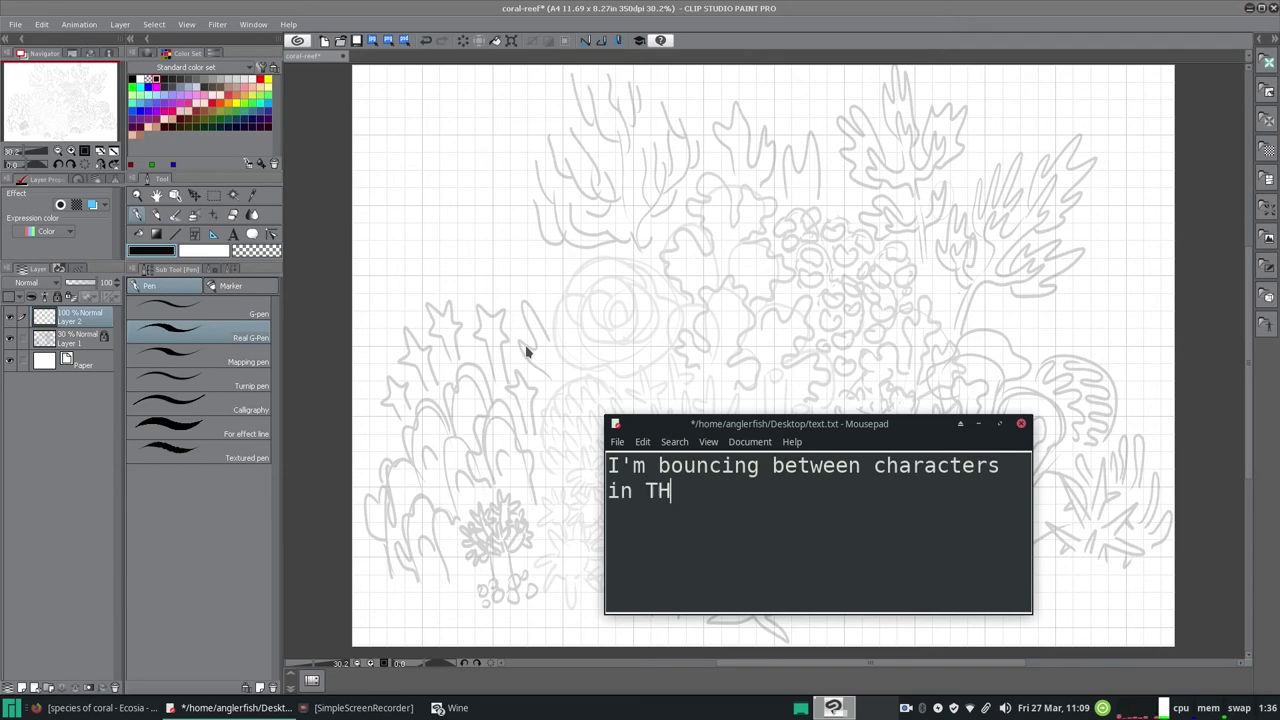
text(hining.)
key(ctrl+a)
key(BackSpace)
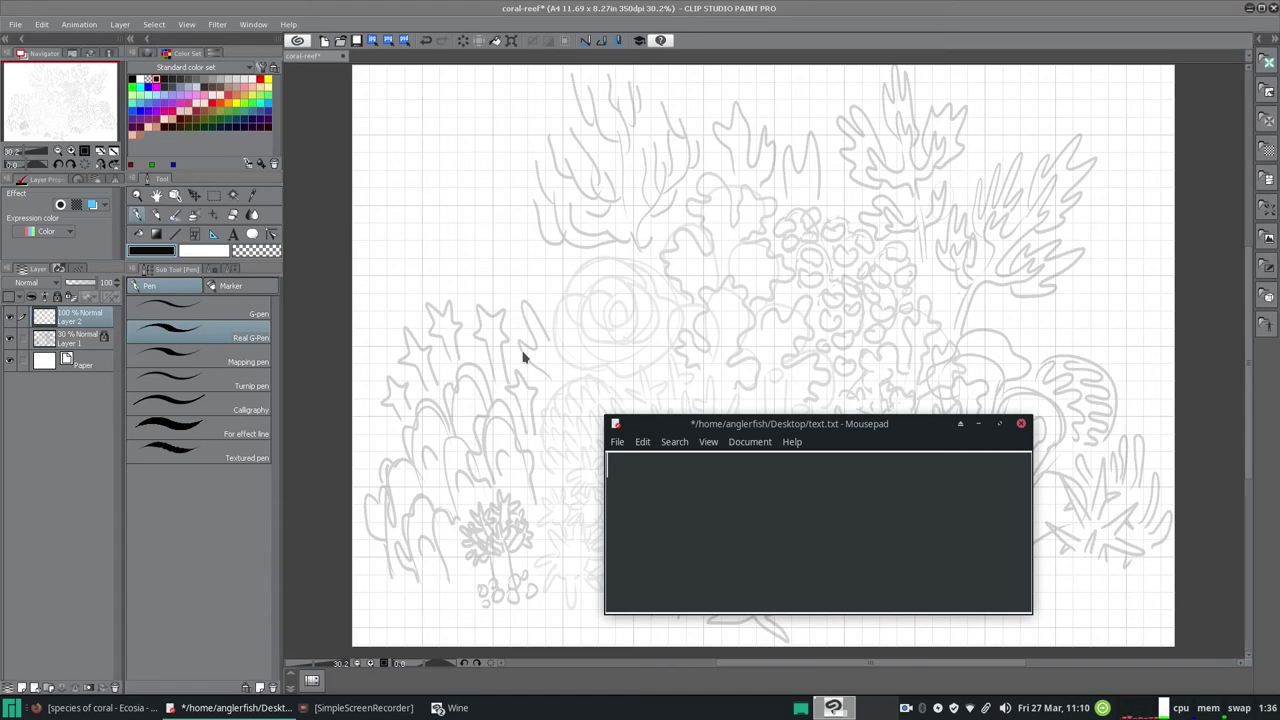
Write the note "I'm the "Here's Johnny" guy." and clear it
text(I'm the "Here')
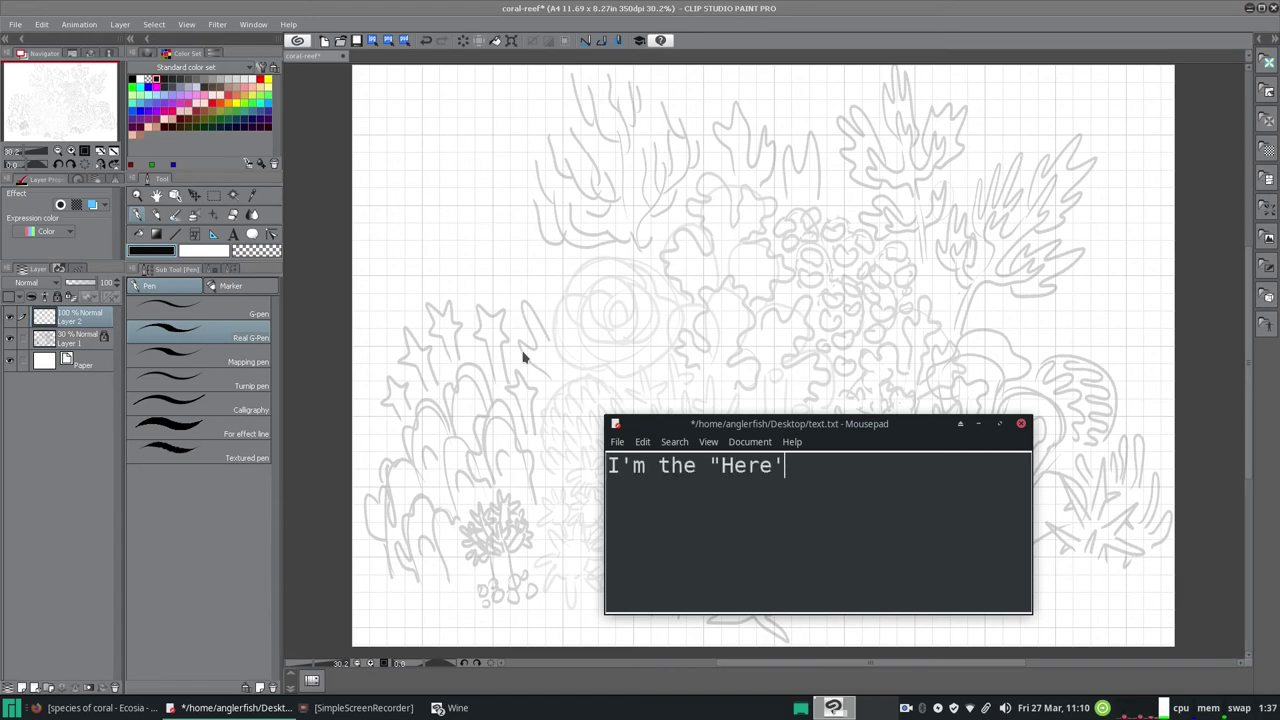
text(s Johnny" guy.)
key(BackSpace)
key(BackSpace)
key(BackSpace)
key(BackSpace)
key(BackSpace)
key(BackSpace)
key(BackSpace)
key(BackSpace)
key(BackSpace)
key(BackSpace)
key(BackSpace)
key(BackSpace)
key(BackSpace)
key(BackSpace)
key(BackSpace)
key(BackSpace)
key(BackSpace)
key(BackSpace)
key(BackSpace)
key(BackSpace)
Write the note "Jack Torrance." and clear it
text(Jack Torrance.)
key(BackSpace)
key(BackSpace)
key(BackSpace)
key(BackSpace)
key(BackSpace)
key(BackSpace)
key(BackSpace)
key(BackSpace)
key(BackSpace)
key(BackSpace)
key(BackSpace)
key(BackSpace)
key(BackSpace)
key(BackSpace)
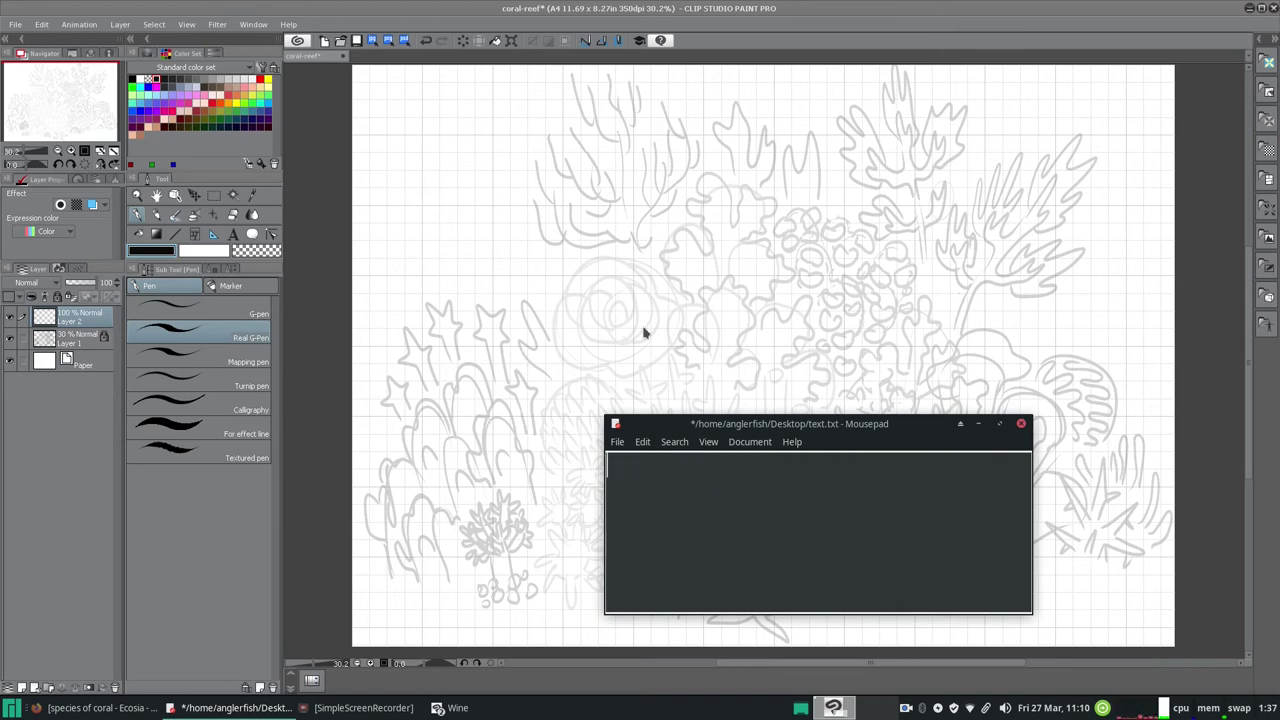
Write the note "It's not just cabin fever" and clear it
text(IT'd)
key(BackSpace)
key(BackSpace)
key(BackSpace)
text(t's not)
key(alt+space)
click(655, 351)
text(just cabin fever)
key(BackSpace)
key(BackSpace)
key(BackSpace)
key(BackSpace)
key(BackSpace)
key(BackSpace)
key(BackSpace)
key(BackSpace)
key(BackSpace)
key(BackSpace)
key(BackSpace)
key(BackSpace)
key(BackSpace)
key(BackSpace)
key(BackSpace)
key(BackSpace)
key(BackSpace)
key(BackSpace)
key(BackSpace)
key(BackSpace)
Write the note "I just feel bad all the time." and clear it
text(I just feel bad all the time.)
key(BackSpace)
key(BackSpace)
key(BackSpace)
key(BackSpace)
key(BackSpace)
key(BackSpace)
key(BackSpace)
key(BackSpace)
key(BackSpace)
key(BackSpace)
key(BackSpace)
key(BackSpace)
key(BackSpace)
key(BackSpace)
key(BackSpace)
key(BackSpace)
key(BackSpace)
key(BackSpace)
key(BackSpace)
key(BackSpace)
Write the note "So I draw." and clear it
text(So I draw.)
key(BackSpace)
key(BackSpace)
key(BackSpace)
key(BackSpace)
key(BackSpace)
key(BackSpace)
key(BackSpace)
key(BackSpace)
key(BackSpace)
key(BackSpace)
Move the note window off the middle of the drawing, write "Maybe things will improve next month. I don't know but I hope so." and clear it
drag(905, 430, 1104, 498)
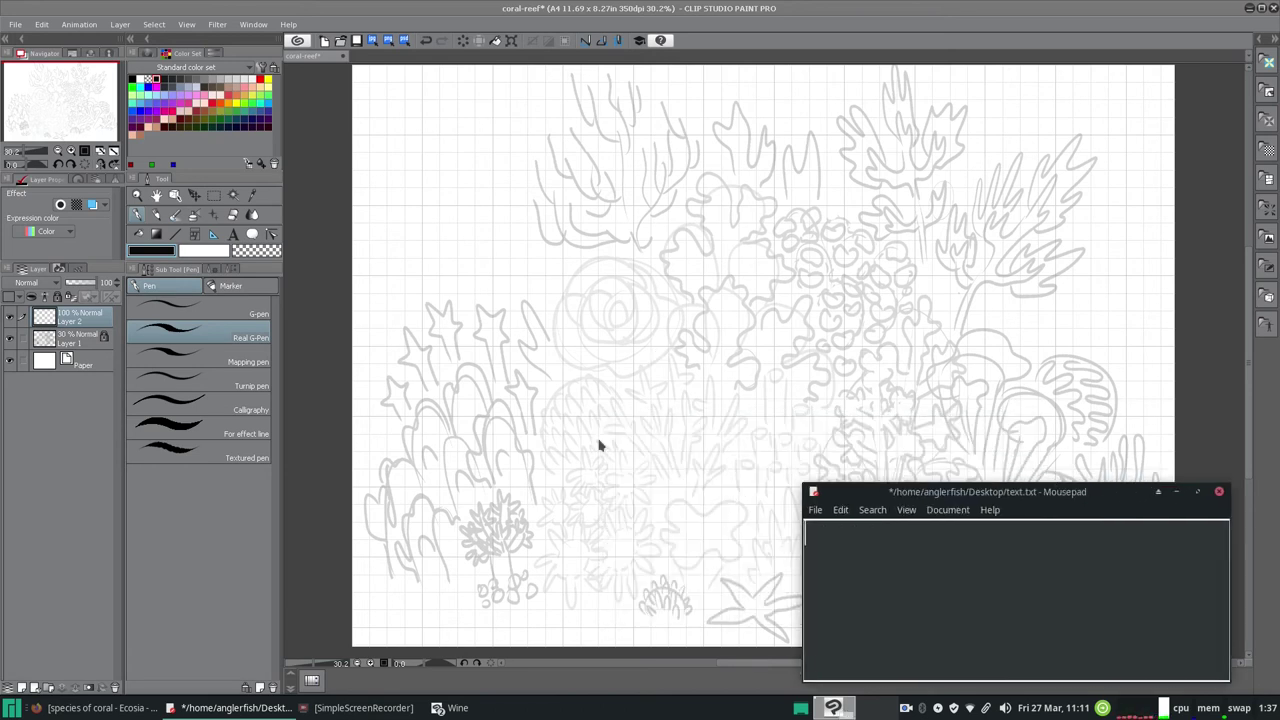
text(Mybe)
key(BackSpace)
key(BackSpace)
key(BackSpace)
text(aybe)
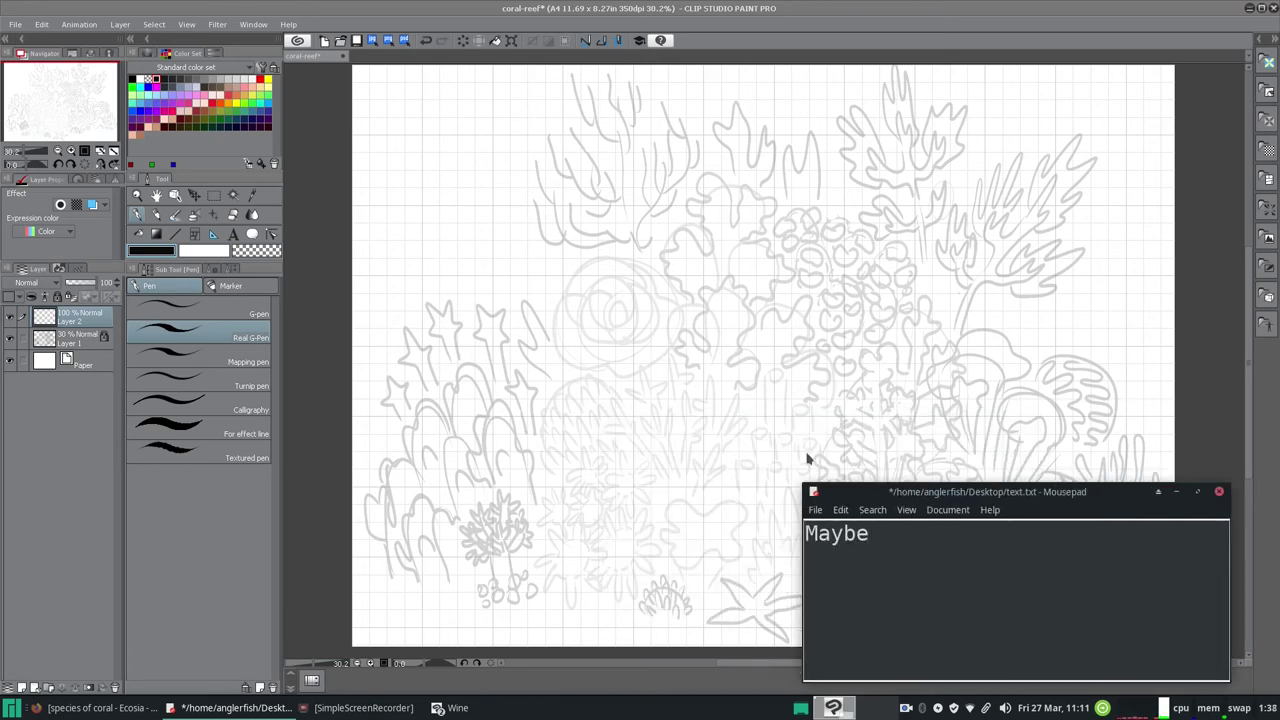
text( things will improve next month.)
text( I don't know )
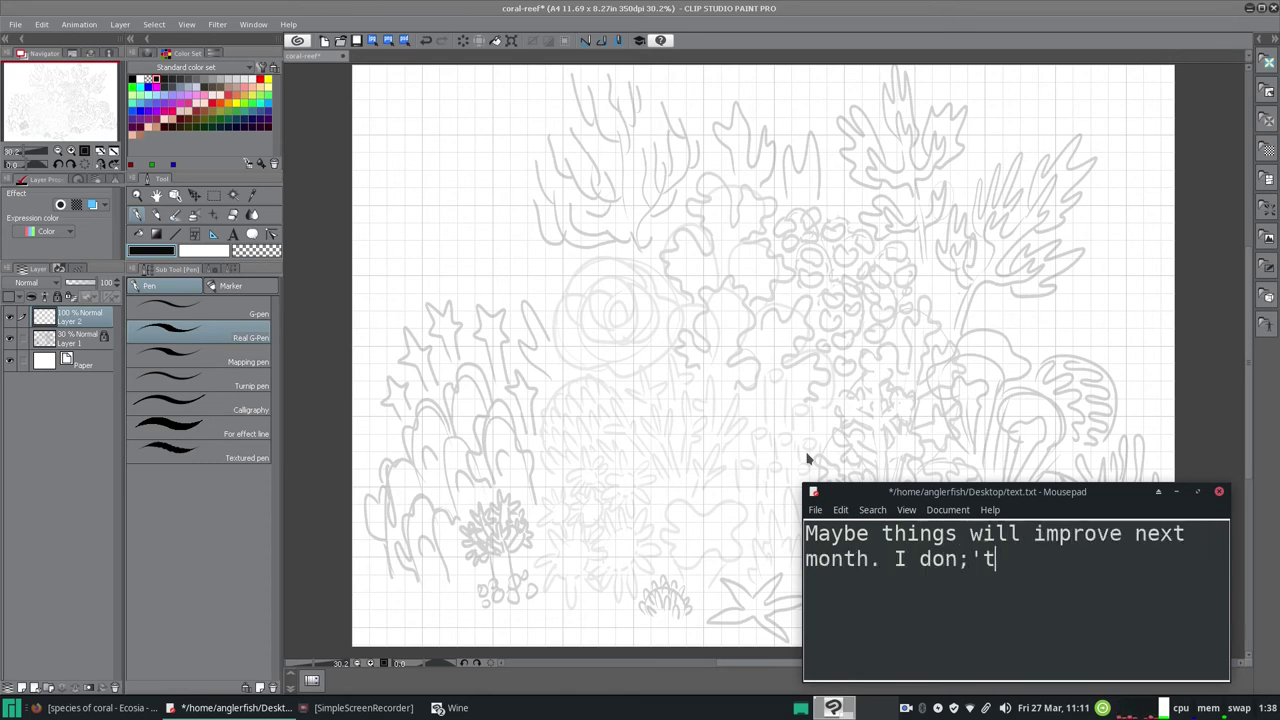
text(but I hope so.)
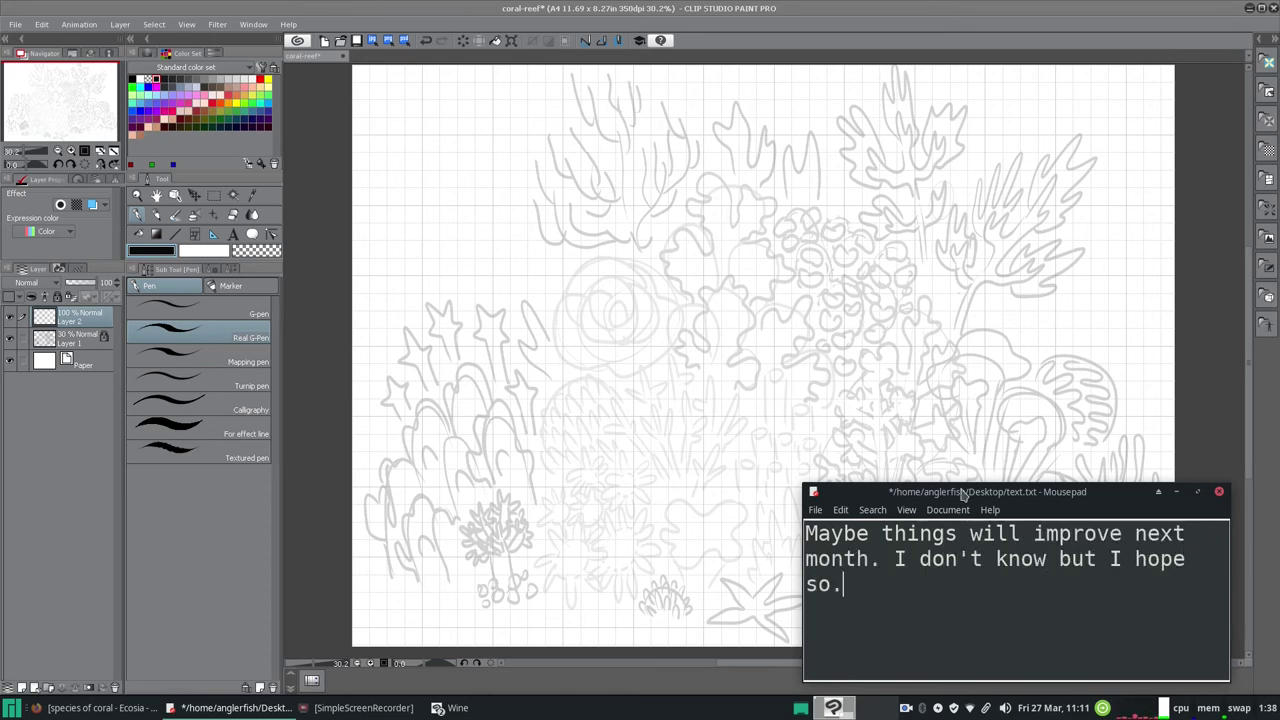
key(ctrl+a)
key(Delete)
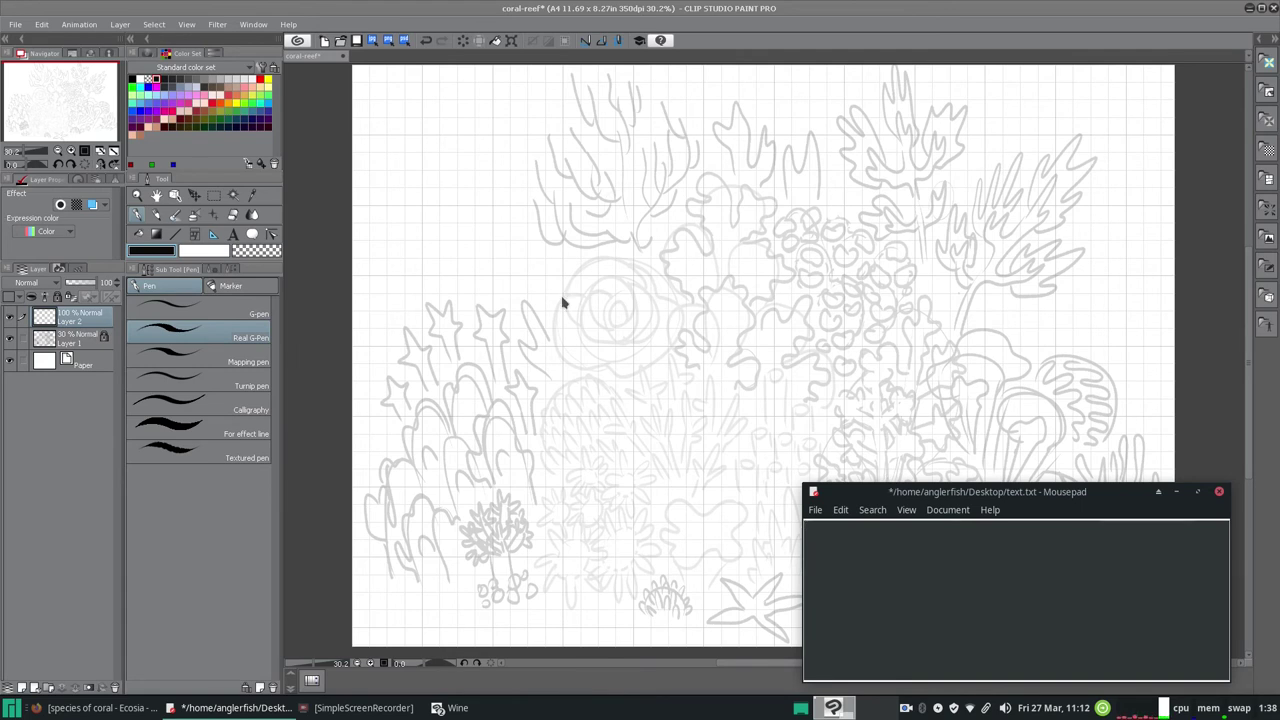
Switch to Clip Studio Paint, try the Milli pen marker with a test stroke, undo it and return to the Real G-Pen
click(230, 286)
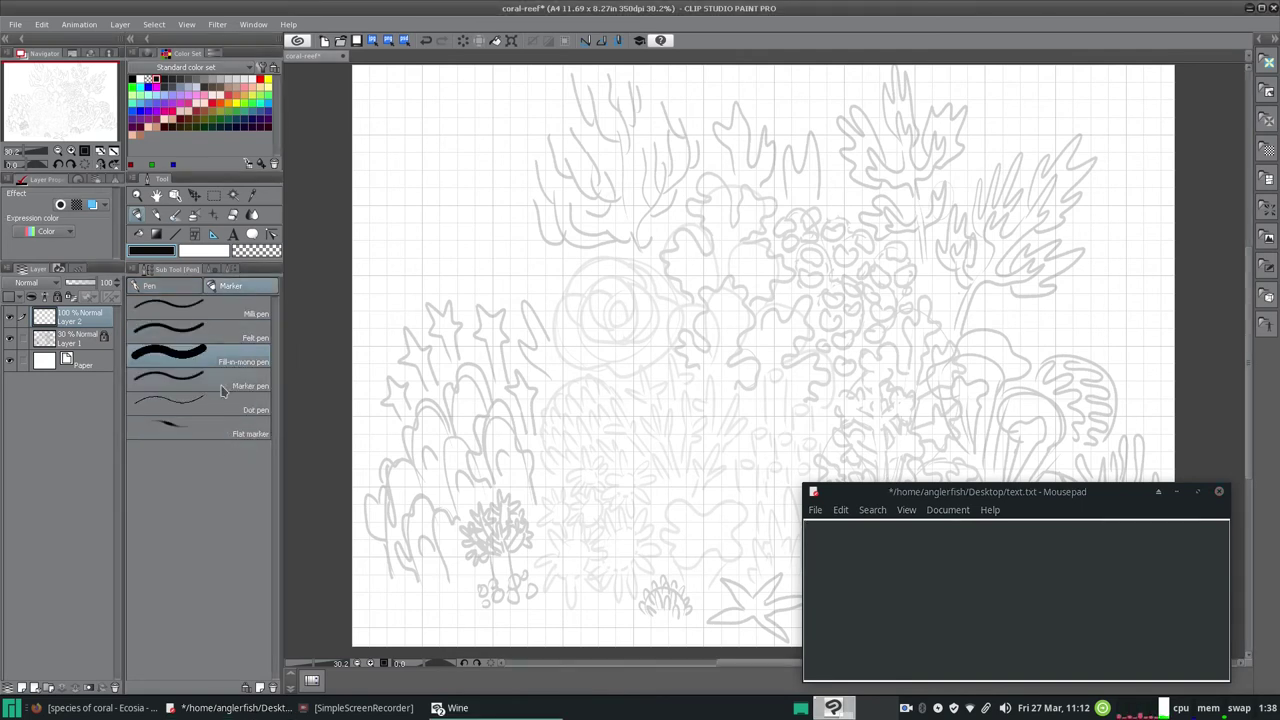
click(255, 315)
drag(412, 200, 503, 268)
key(ctrl+z)
click(150, 286)
Check the Real G-Pen's brush size dynamics and make a trial stroke on the canvas, then undo it
click(216, 270)
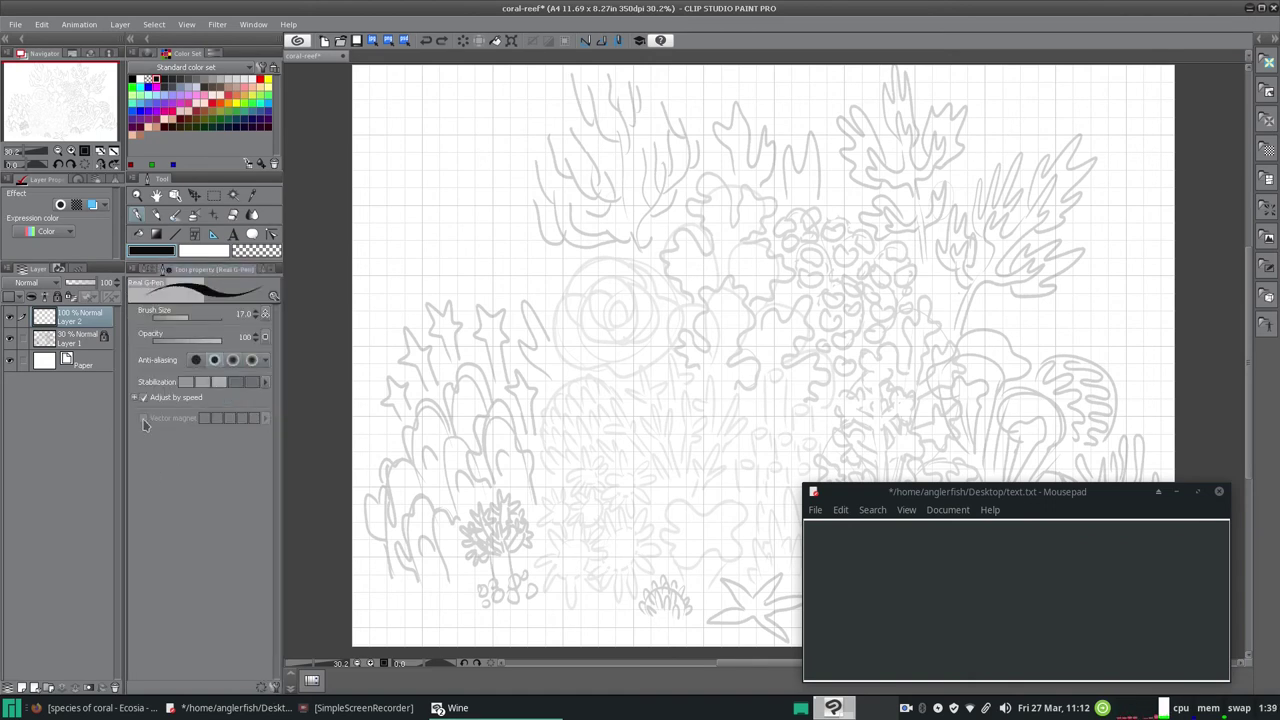
click(266, 315)
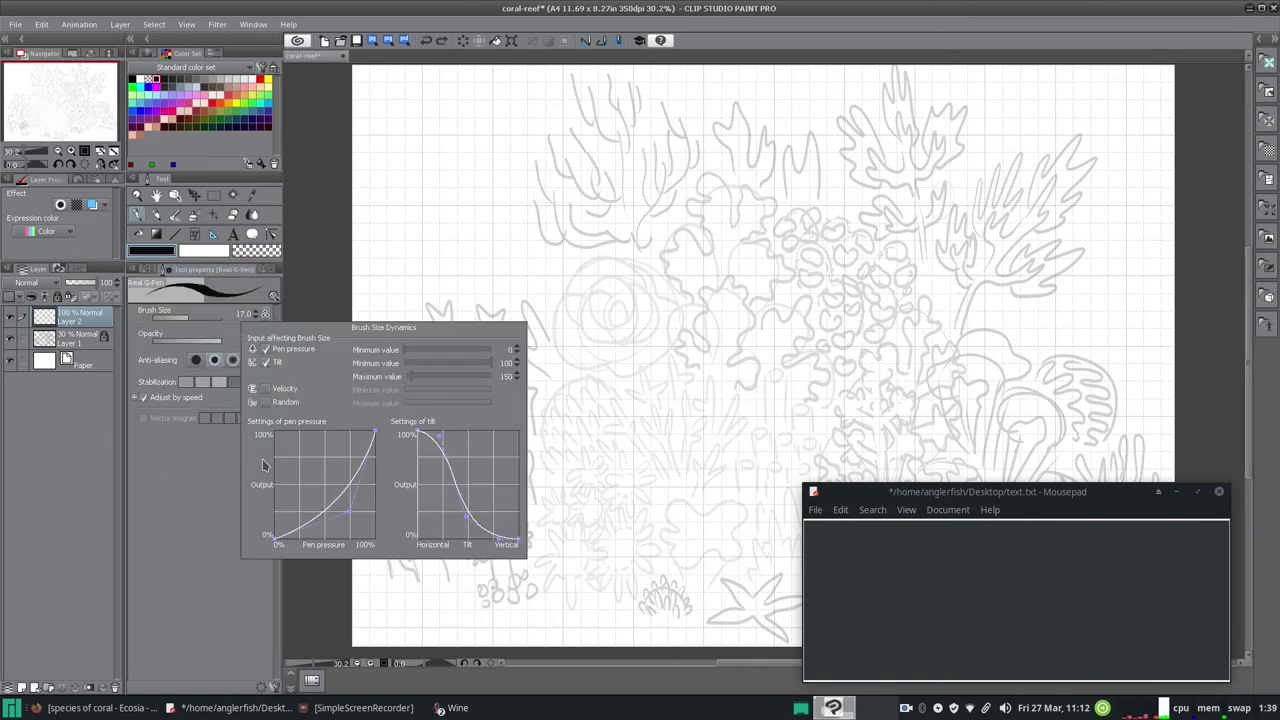
click(375, 274)
drag(415, 235, 525, 265)
key(ctrl+z)
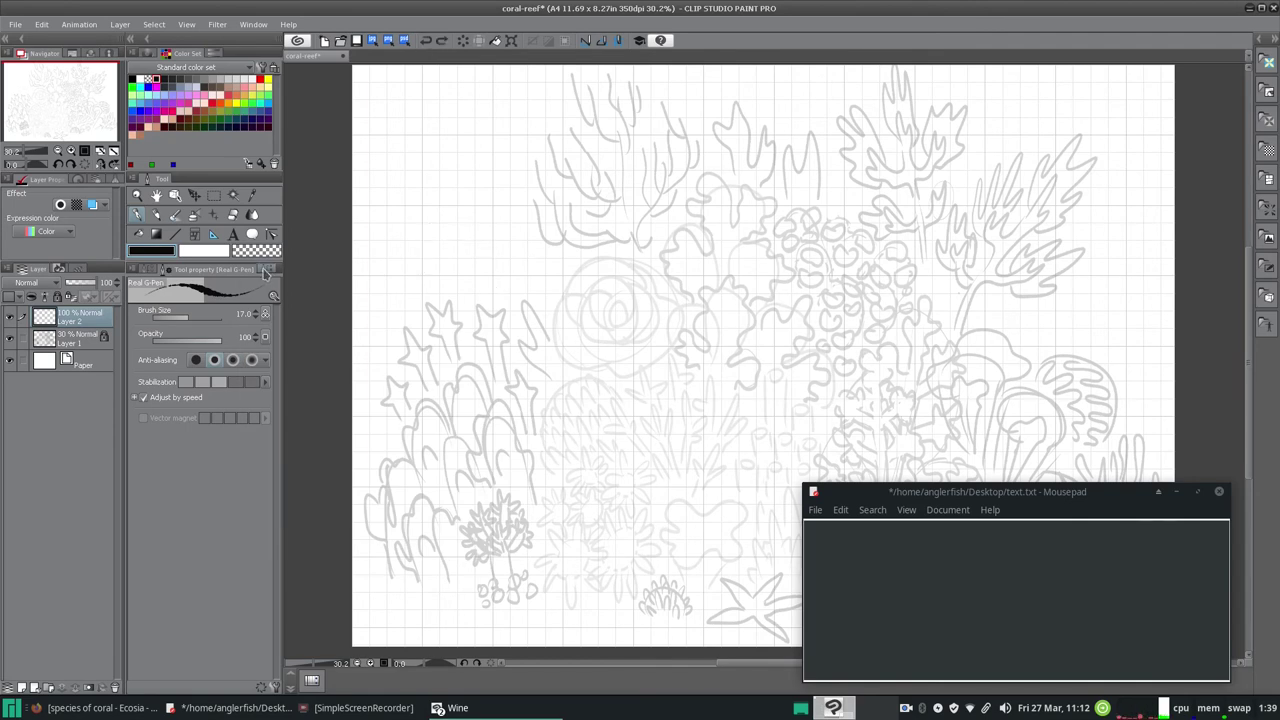
Show the brush size presets and test the Real G-Pen with a scribble beside the branching coral, undoing the scribble
click(266, 270)
mouse_move(430, 178)
mouse_down()
mouse_move(490, 285)
mouse_move(535, 310)
mouse_up()
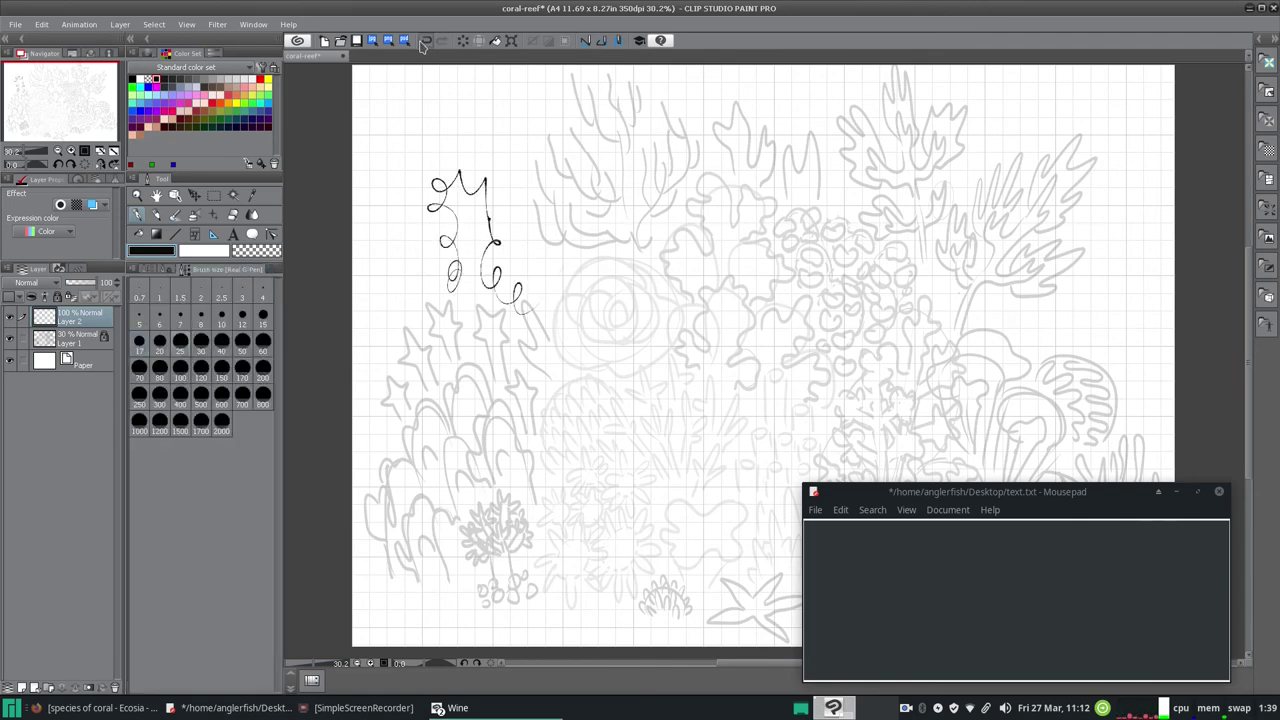
key(ctrl+z)
Move the note window clear of the lower reef and ink the small spiky tuft and the starfish along the reef's base
drag(970, 491, 398, 91)
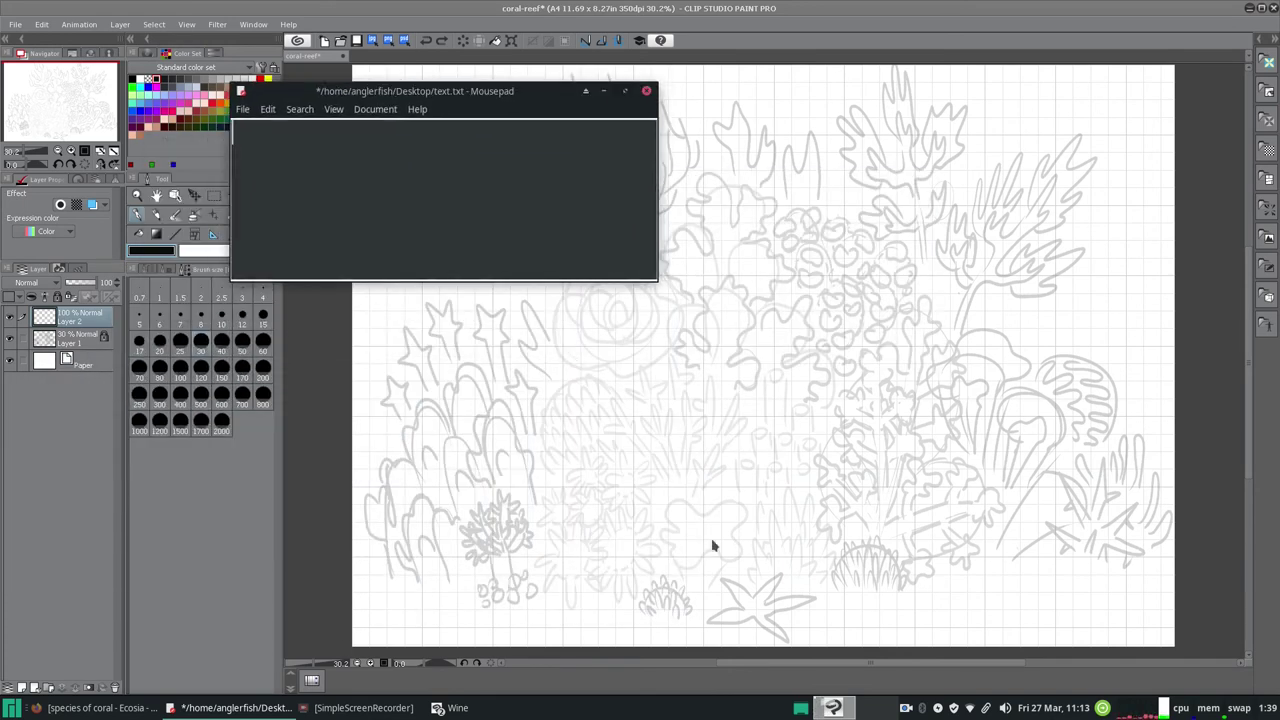
click(643, 615)
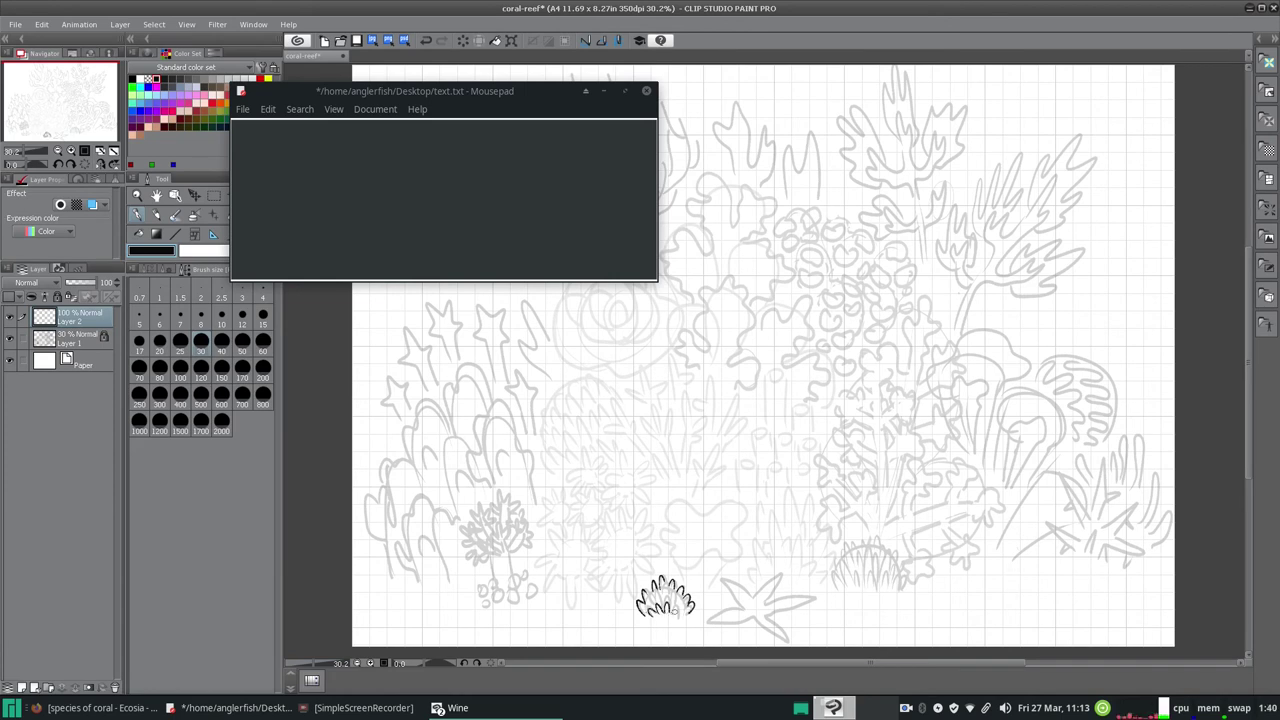
mouse_move(655, 598)
mouse_down()
mouse_move(785, 641)
mouse_move(762, 599)
mouse_move(798, 605)
mouse_move(763, 577)
mouse_move(751, 597)
mouse_move(720, 582)
mouse_move(746, 606)
mouse_up()
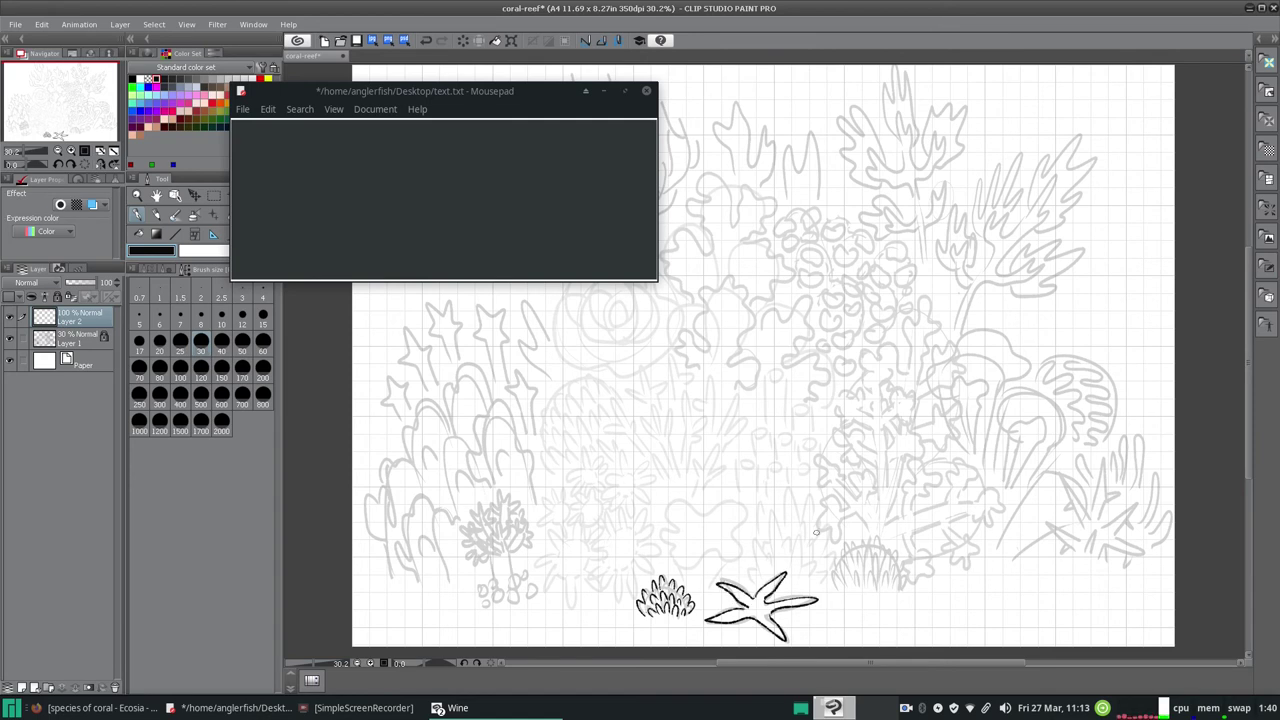
Ink the lobed coral above the starfish, the grassy fronds and tuft beside it, and the small flower cluster at the reef's lower left
mouse_move(669, 560)
mouse_down()
mouse_move(711, 555)
mouse_move(735, 528)
mouse_move(707, 512)
mouse_move(671, 529)
mouse_move(660, 566)
mouse_up()
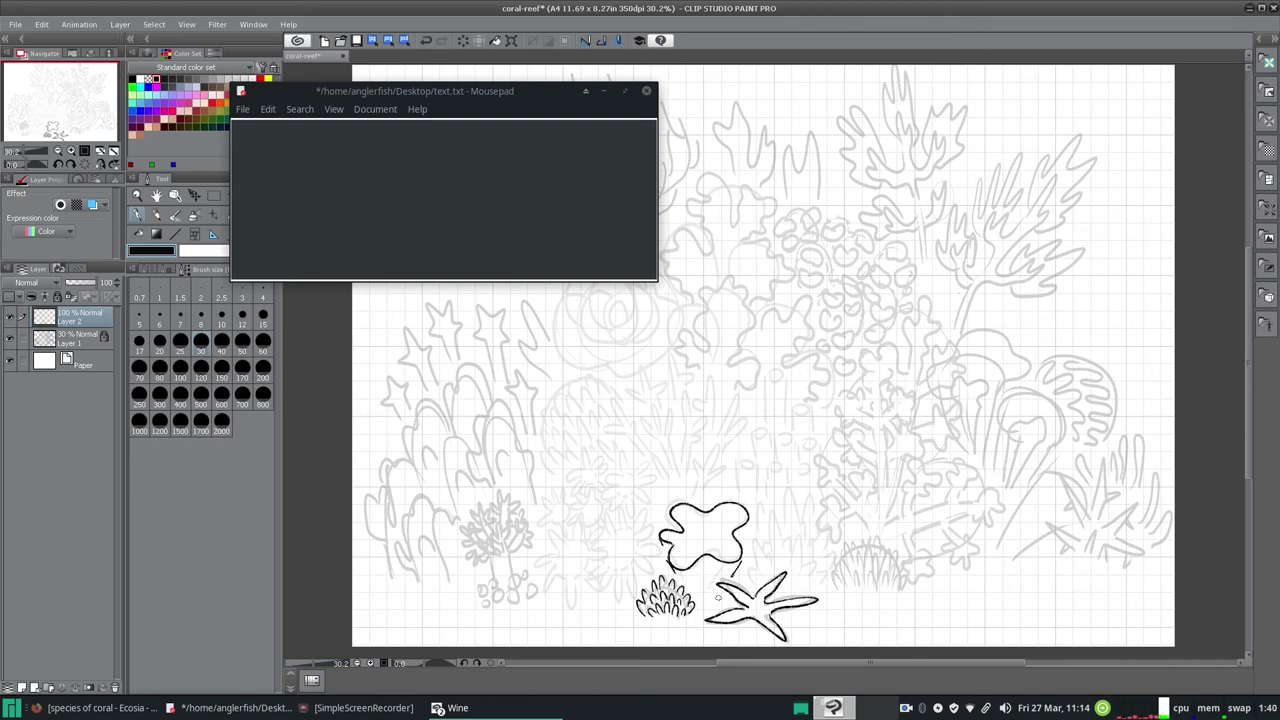
mouse_move(746, 571)
mouse_down()
mouse_move(773, 518)
mouse_move(811, 572)
mouse_move(829, 522)
mouse_move(787, 524)
mouse_move(799, 532)
mouse_move(804, 505)
mouse_move(760, 536)
mouse_up()
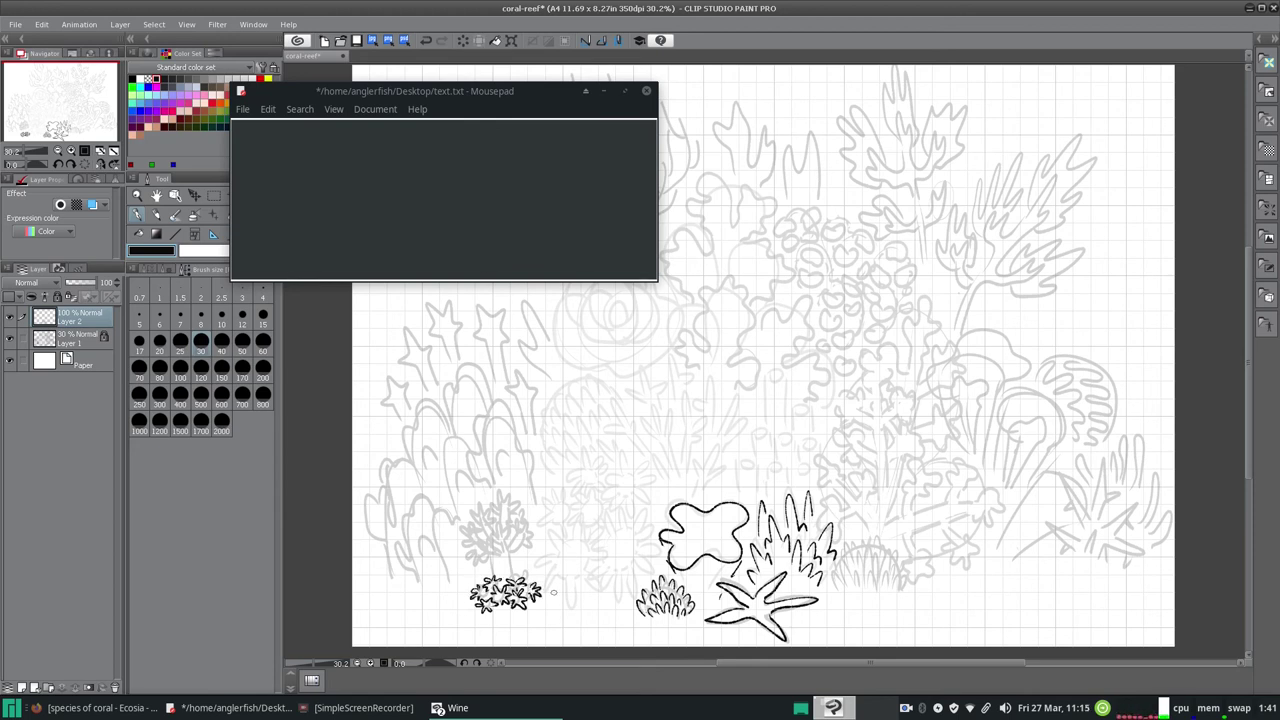
mouse_move(830, 592)
mouse_down()
mouse_move(880, 569)
mouse_move(893, 581)
mouse_move(849, 552)
mouse_move(898, 552)
mouse_up()
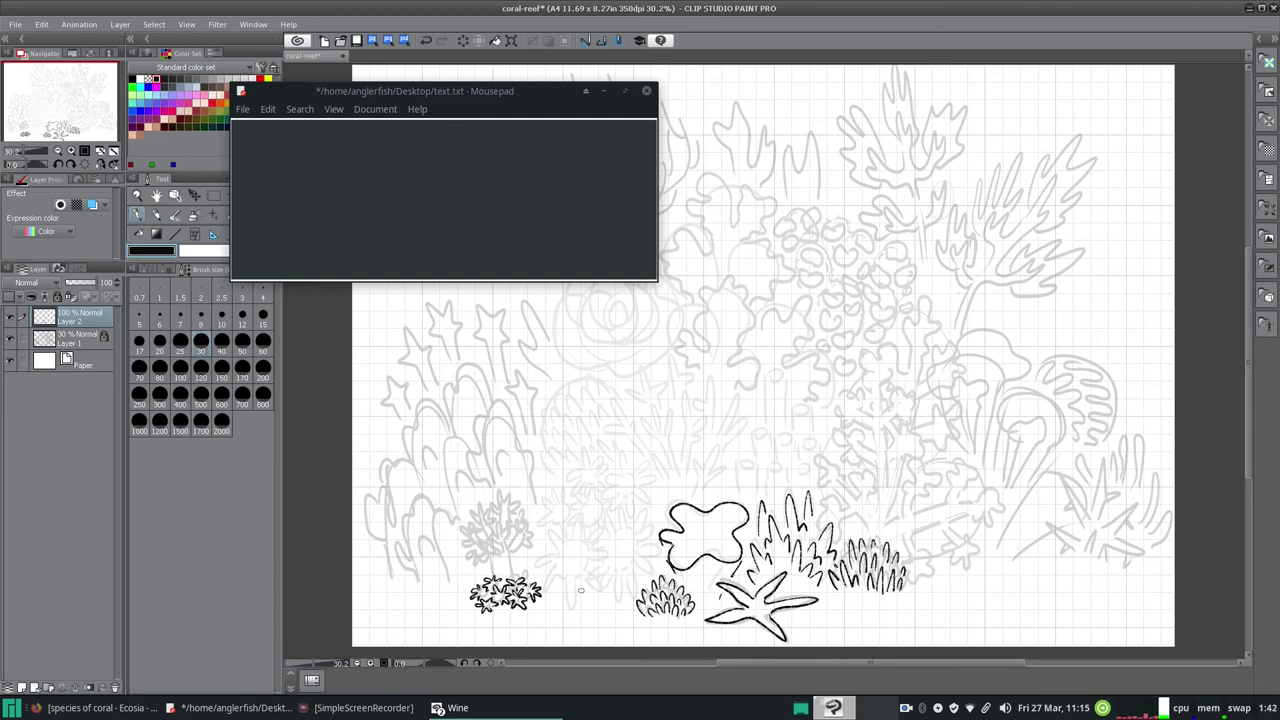
Ink the small tree-shaped coral above the flower cluster, with its trunk and leafy branches
mouse_move(501, 552)
mouse_down()
mouse_move(492, 530)
mouse_move(538, 527)
mouse_up()
mouse_move(522, 548)
mouse_down()
mouse_move(540, 535)
mouse_move(476, 556)
mouse_up()
drag(493, 558, 460, 530)
key(ctrl+z)
drag(475, 544, 476, 506)
drag(486, 540, 514, 505)
drag(510, 523, 519, 507)
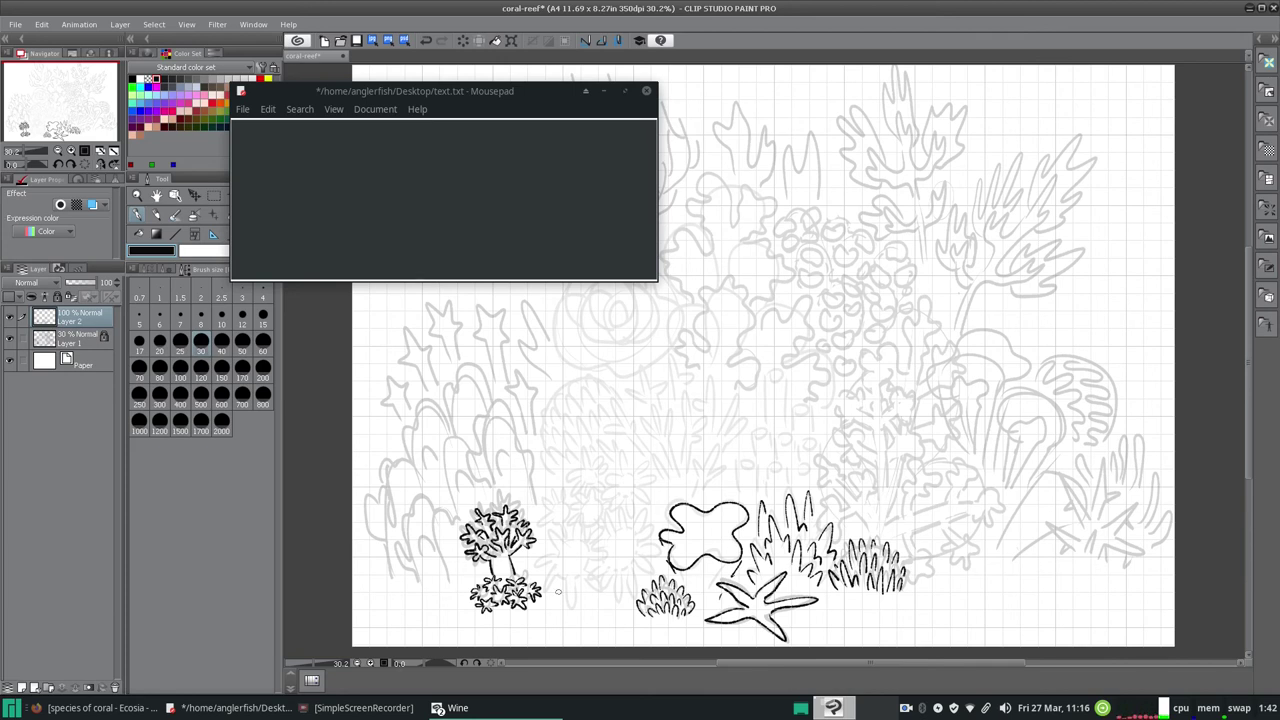
Ink the cluster of spiky, flower-shaped corals between the tree-shaped coral and the lobed coral
mouse_move(566, 580)
mouse_down()
mouse_move(537, 560)
mouse_move(569, 541)
mouse_move(565, 518)
mouse_move(595, 564)
mouse_up()
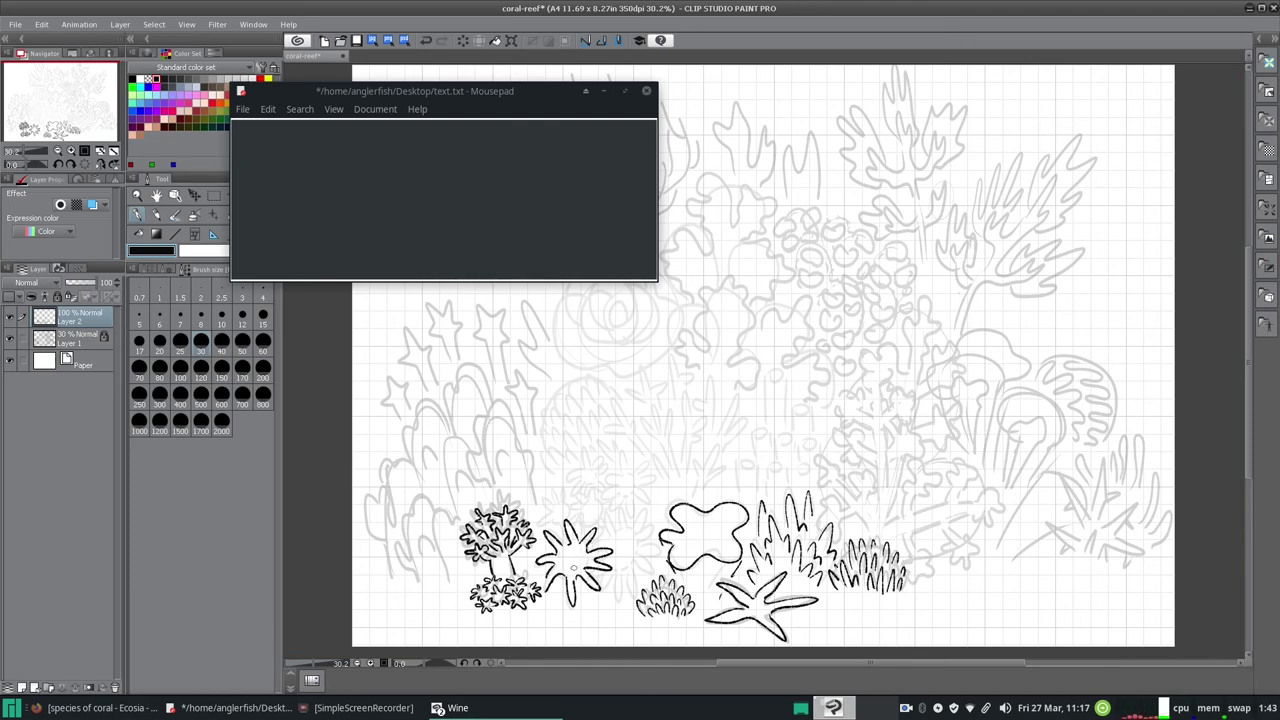
mouse_move(632, 528)
mouse_down()
mouse_move(650, 544)
mouse_move(625, 598)
mouse_move(606, 598)
mouse_up()
mouse_move(544, 514)
mouse_down()
mouse_move(550, 527)
mouse_move(540, 502)
mouse_move(566, 488)
mouse_move(586, 509)
mouse_move(576, 526)
mouse_move(596, 484)
mouse_move(610, 506)
mouse_up()
mouse_move(604, 516)
mouse_down()
mouse_move(622, 484)
mouse_move(654, 514)
mouse_up()
drag(636, 488, 640, 476)
mouse_move(626, 486)
mouse_down()
mouse_move(608, 468)
mouse_move(610, 506)
mouse_move(560, 472)
mouse_up()
drag(584, 476, 582, 460)
drag(588, 474, 606, 460)
drag(598, 478, 606, 488)
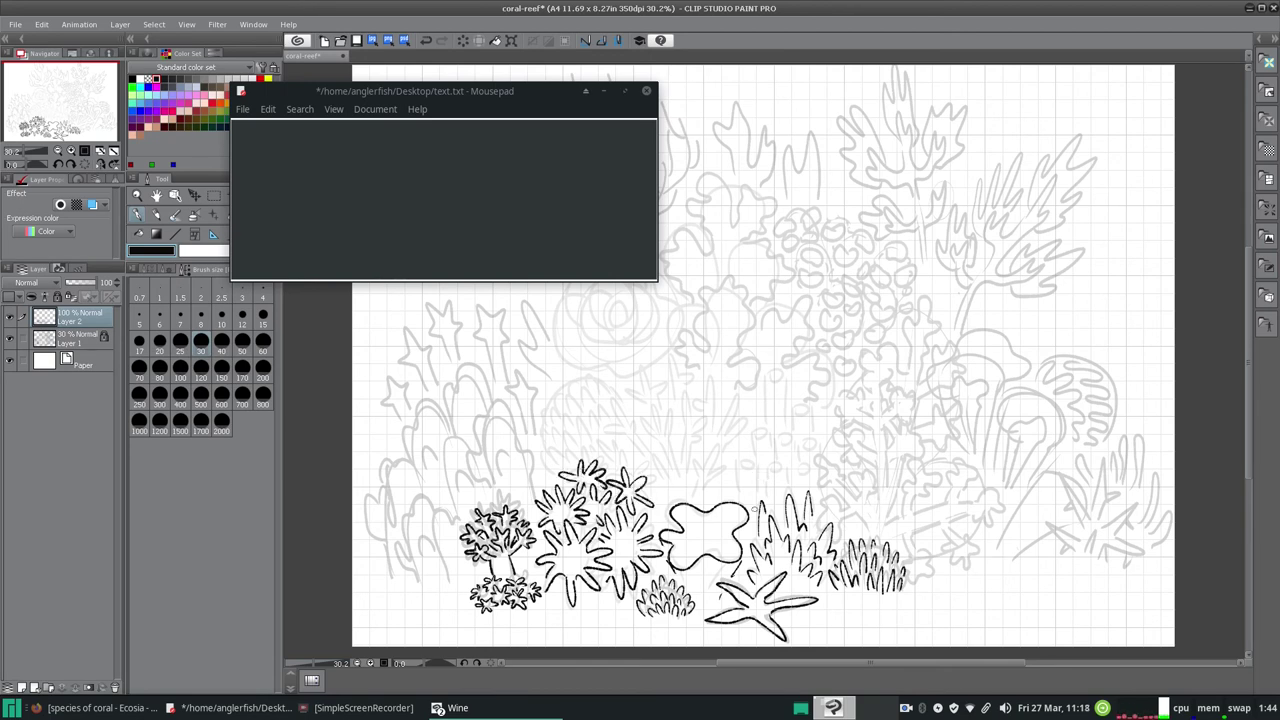
Ink three tiers of tube corals with round openings above the grassy fronds
mouse_move(738, 494)
mouse_down()
mouse_move(739, 461)
mouse_move(760, 494)
mouse_up()
drag(742, 470, 786, 492)
mouse_move(768, 468)
mouse_down()
mouse_move(806, 459)
mouse_move(812, 474)
mouse_up()
mouse_move(802, 468)
mouse_down()
mouse_move(774, 454)
mouse_move(770, 432)
mouse_move(808, 456)
mouse_move(800, 436)
mouse_up()
mouse_move(774, 378)
mouse_down()
mouse_move(763, 422)
mouse_move(790, 420)
mouse_up()
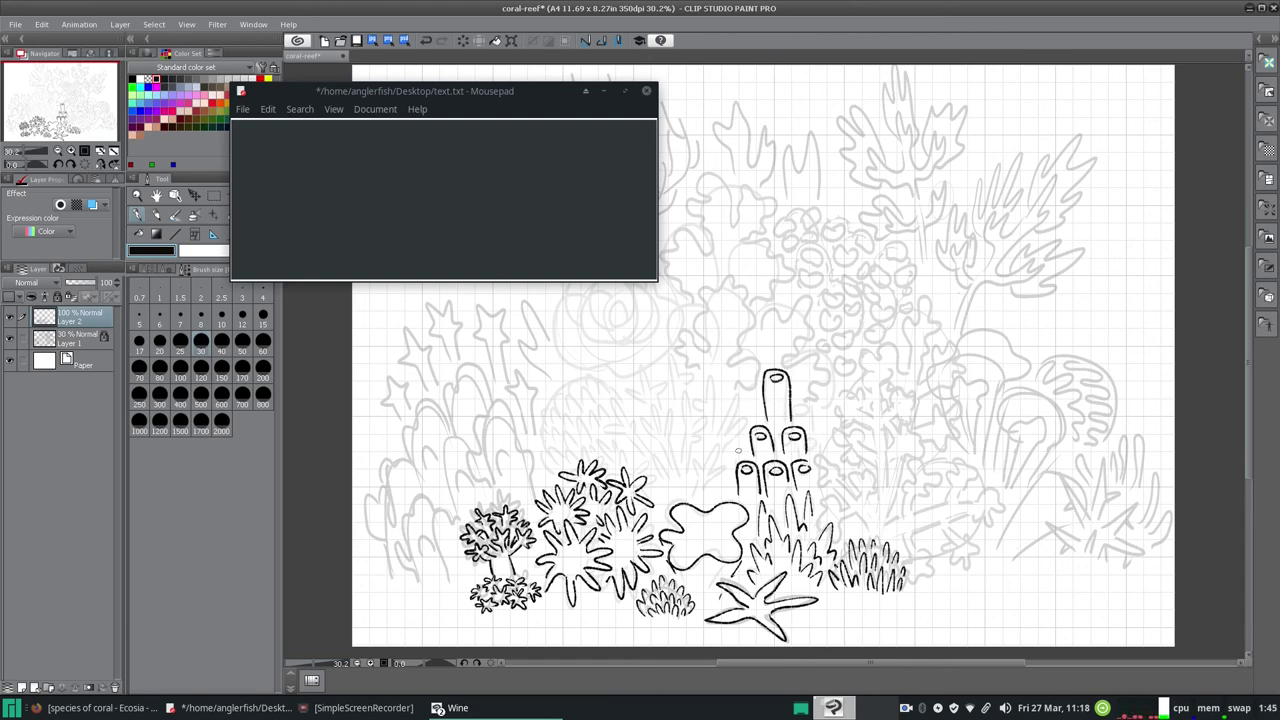
Undo the strokes that make up the three tiers of tube corals above the grassy fronds
drag(804, 408, 804, 410)
mouse_move(799, 418)
mouse_down()
mouse_move(818, 408)
mouse_move(815, 434)
mouse_up()
key(ctrl+z)
key(ctrl+z)
click(425, 40)
click(425, 40)
click(425, 40)
click(425, 40)
click(425, 40)
click(425, 40)
click(425, 40)
Ink a new group of overlapping tube corals of different heights above the grassy fronds
mouse_move(765, 452)
mouse_down()
mouse_move(759, 393)
mouse_move(793, 444)
mouse_up()
drag(766, 380, 768, 378)
mouse_move(749, 494)
mouse_down()
mouse_move(761, 455)
mouse_move(808, 460)
mouse_up()
click(425, 40)
click(157, 215)
Erase unwanted lines around the new tube corals and ink the remaining short tubes with round openings
drag(262, 91, 299, 93)
click(233, 214)
mouse_move(803, 436)
mouse_down()
mouse_move(764, 439)
mouse_move(735, 488)
mouse_up()
key(p)
drag(764, 443, 784, 454)
mouse_move(794, 450)
mouse_down()
mouse_move(810, 425)
mouse_move(817, 447)
mouse_move(797, 445)
mouse_move(821, 446)
mouse_move(808, 434)
mouse_up()
click(426, 40)
drag(798, 466, 767, 462)
drag(739, 445, 751, 438)
Ink the lower stems and forked branches of the pointed branching coral above the lobed coral
mouse_move(689, 500)
mouse_down()
mouse_move(704, 460)
mouse_move(704, 504)
mouse_move(642, 422)
mouse_move(656, 436)
mouse_up()
drag(666, 404, 678, 438)
drag(686, 490, 670, 434)
drag(684, 442, 688, 456)
drag(686, 390, 700, 440)
drag(712, 416, 695, 444)
mouse_move(737, 398)
mouse_down()
mouse_move(700, 494)
mouse_move(690, 466)
mouse_up()
key(e)
key(p)
mouse_move(686, 460)
mouse_down()
mouse_move(716, 446)
mouse_move(714, 482)
mouse_up()
Ink the outer and upper forked branches of the pointed branching coral, up to the height of the tallest tube
mouse_move(700, 478)
mouse_down()
mouse_move(726, 502)
mouse_move(600, 436)
mouse_move(606, 398)
mouse_up()
mouse_move(614, 442)
mouse_down()
mouse_move(630, 402)
mouse_move(640, 438)
mouse_up()
drag(642, 414, 604, 386)
mouse_move(618, 392)
mouse_down()
mouse_move(600, 362)
mouse_move(622, 360)
mouse_up()
mouse_move(636, 400)
mouse_down()
mouse_move(642, 378)
mouse_move(650, 390)
mouse_up()
mouse_move(650, 396)
mouse_down()
mouse_move(662, 358)
mouse_move(676, 366)
mouse_up()
mouse_move(670, 406)
mouse_down()
mouse_move(703, 409)
mouse_move(692, 378)
mouse_up()
drag(702, 394, 714, 374)
drag(718, 418, 716, 362)
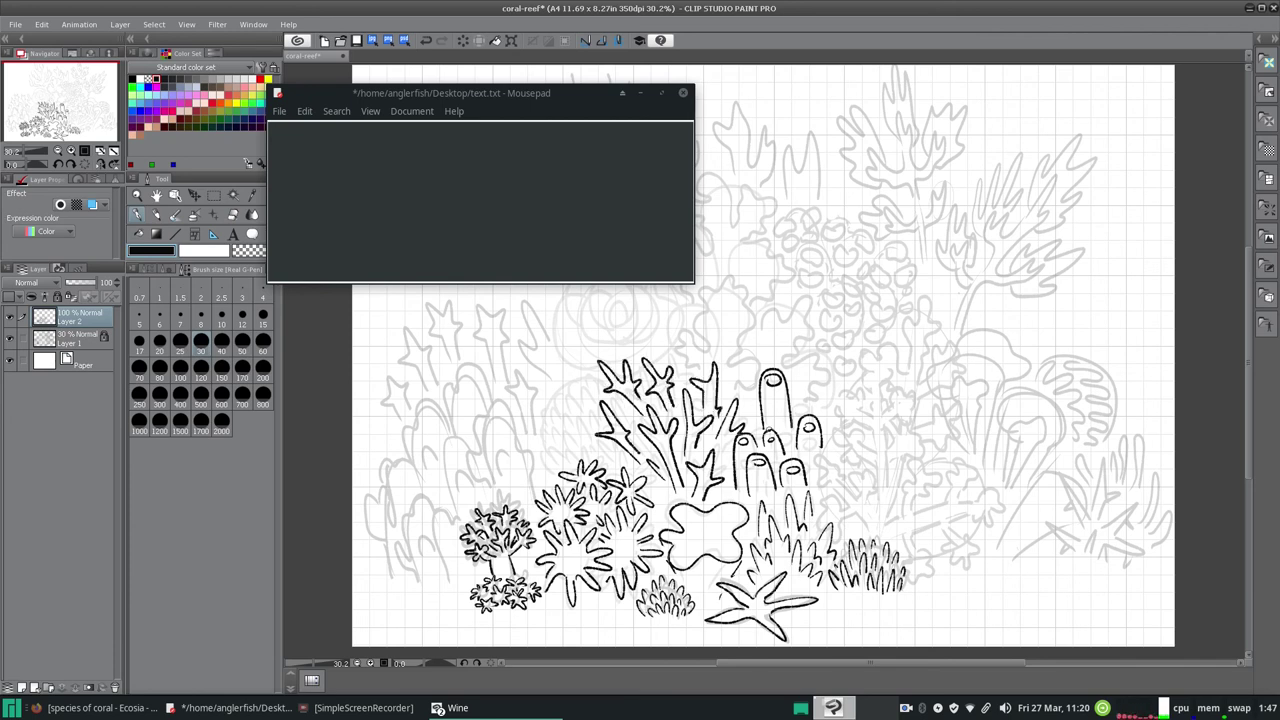
Ink the front finger-shaped corals at the reef's left edge, beside the tree-shaped coral
mouse_move(416, 582)
mouse_down()
mouse_move(398, 534)
mouse_move(409, 560)
mouse_up()
mouse_move(398, 532)
mouse_down()
mouse_move(428, 508)
mouse_move(433, 521)
mouse_up()
drag(420, 557, 457, 518)
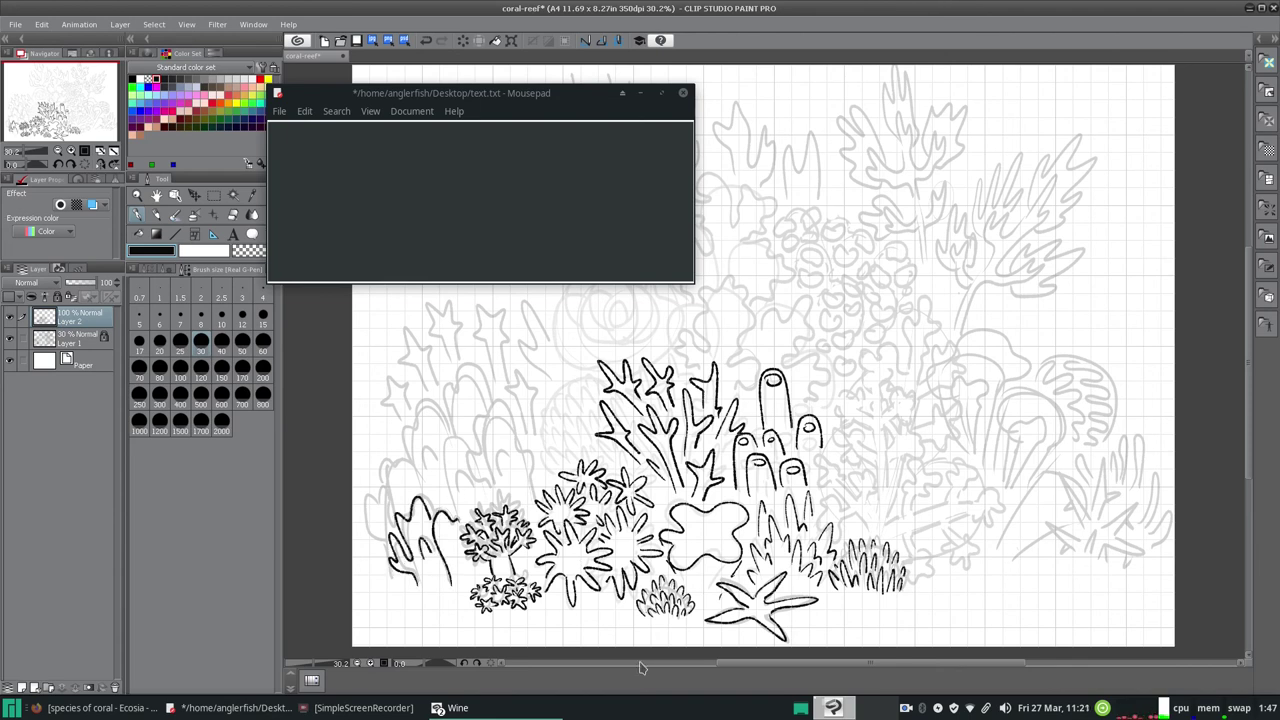
Hide the canvas grid and move the Mousepad window away from the middle of the drawing
click(186, 24)
click(298, 350)
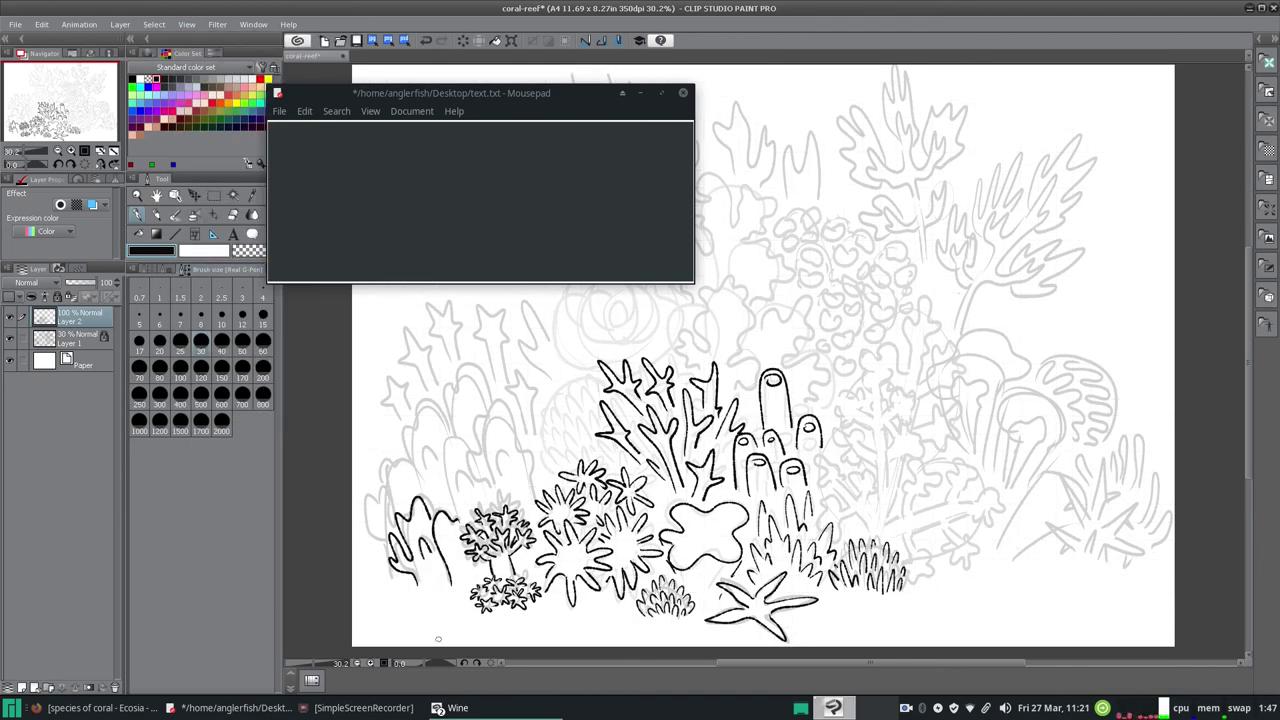
click(363, 707)
drag(533, 93, 405, 409)
click(676, 169)
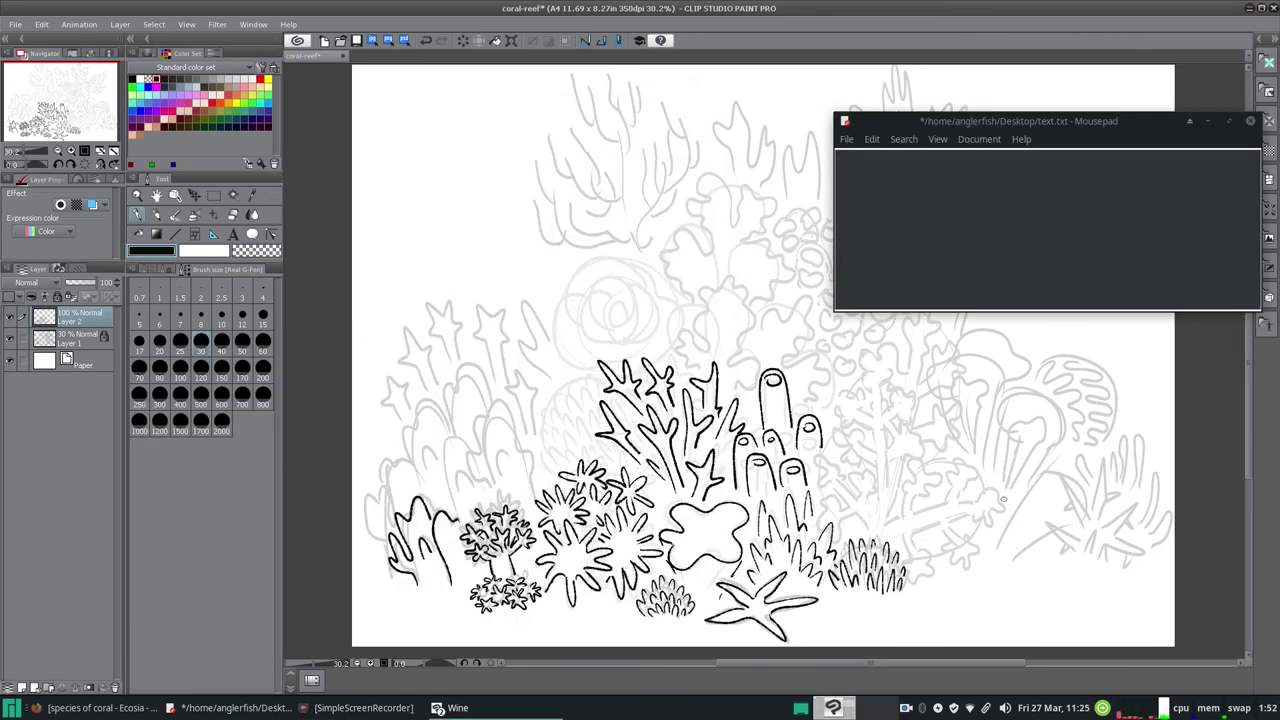
Ink the low spreading coral with knobby branch tips behind the grassy tuft, on both sides of its stem
mouse_move(889, 520)
mouse_down()
mouse_move(918, 460)
mouse_move(940, 490)
mouse_move(910, 512)
mouse_move(928, 564)
mouse_move(898, 570)
mouse_up()
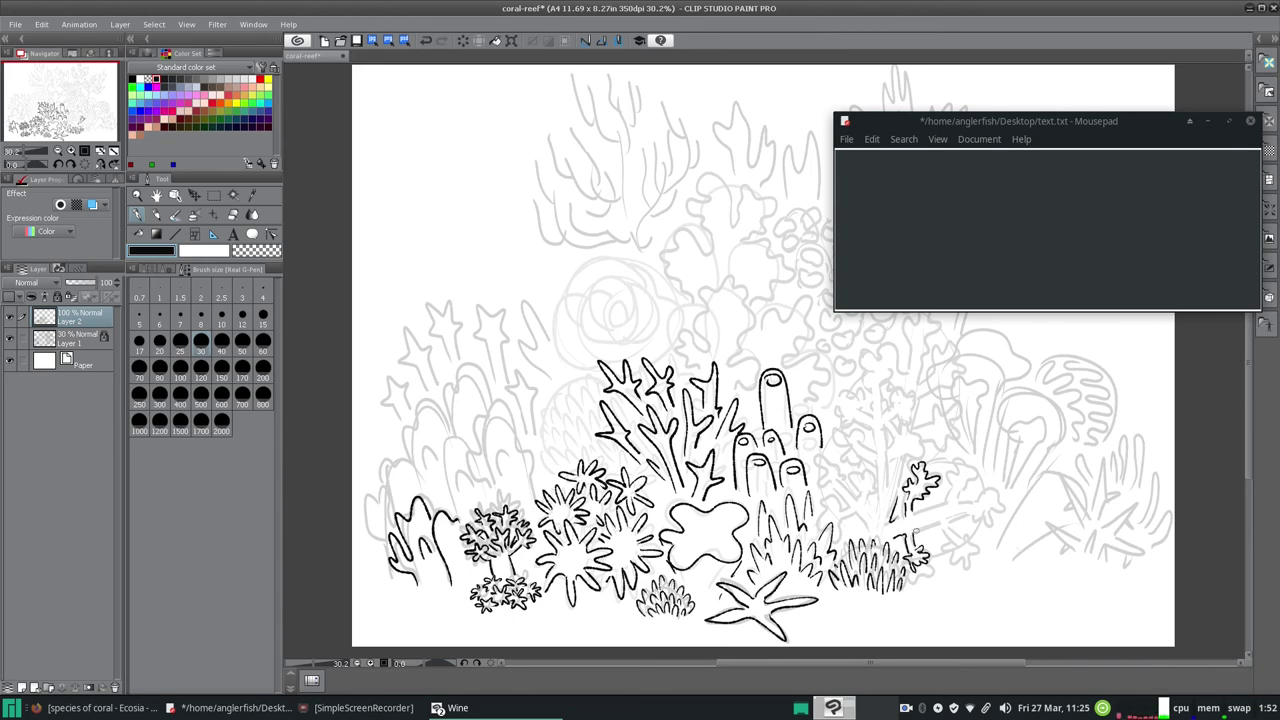
mouse_move(952, 538)
mouse_down()
mouse_move(944, 560)
mouse_move(972, 536)
mouse_move(946, 504)
mouse_move(955, 478)
mouse_move(968, 498)
mouse_move(1003, 498)
mouse_move(960, 521)
mouse_up()
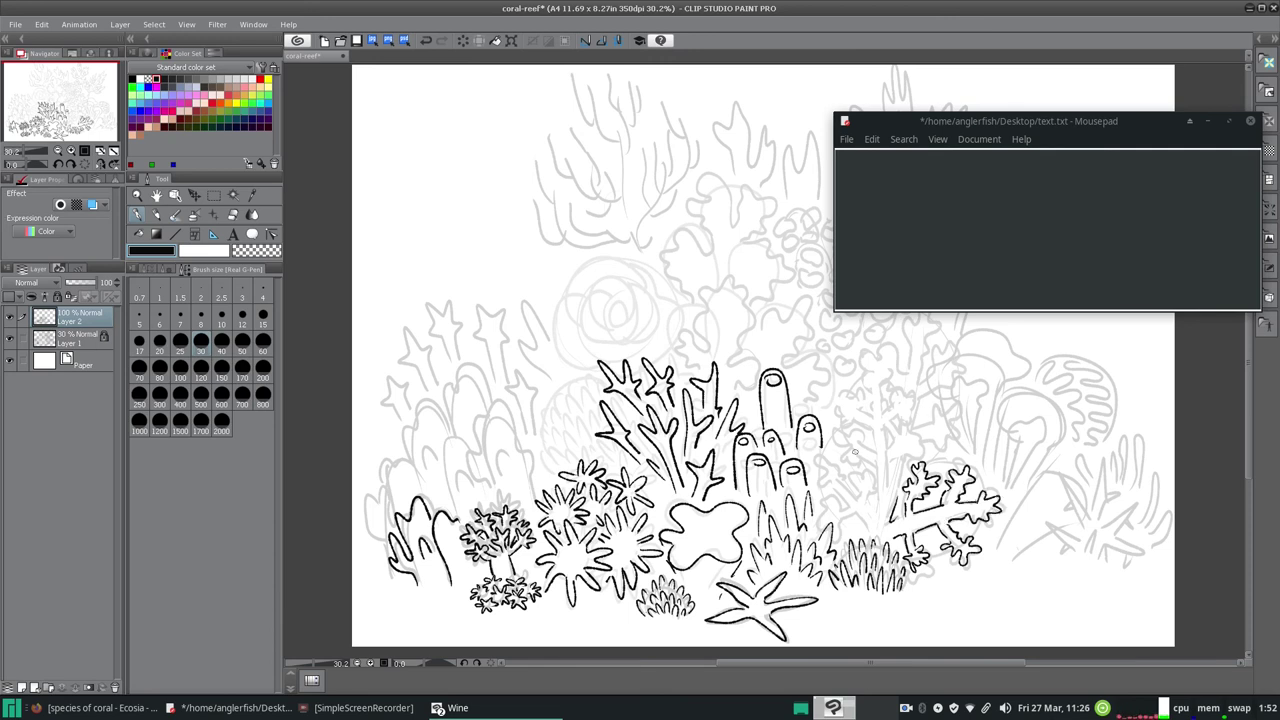
mouse_move(868, 508)
mouse_down()
mouse_move(872, 474)
mouse_move(886, 494)
mouse_move(834, 517)
mouse_move(845, 524)
mouse_move(830, 513)
mouse_move(832, 468)
mouse_move(856, 502)
mouse_up()
click(426, 40)
click(426, 40)
Ink the tall knobby-tipped branching coral to the right of the tube corals, with all its side branches
drag(1018, 121, 424, 589)
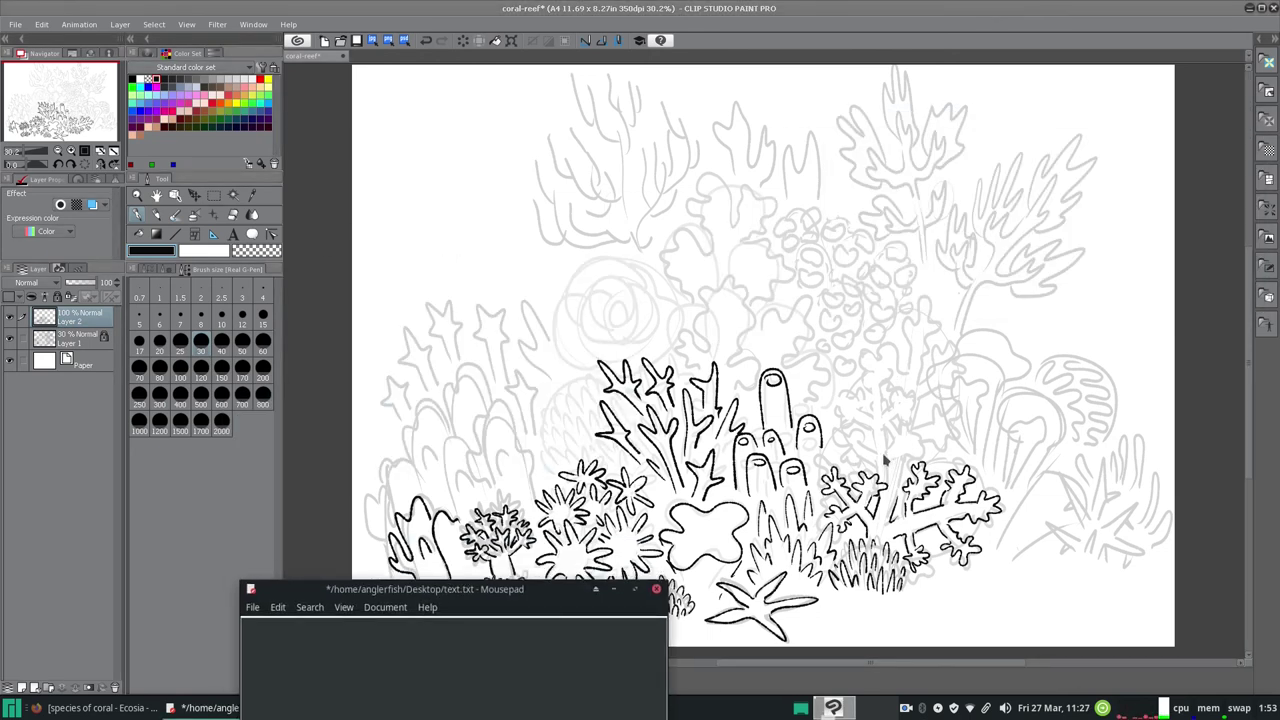
click(887, 462)
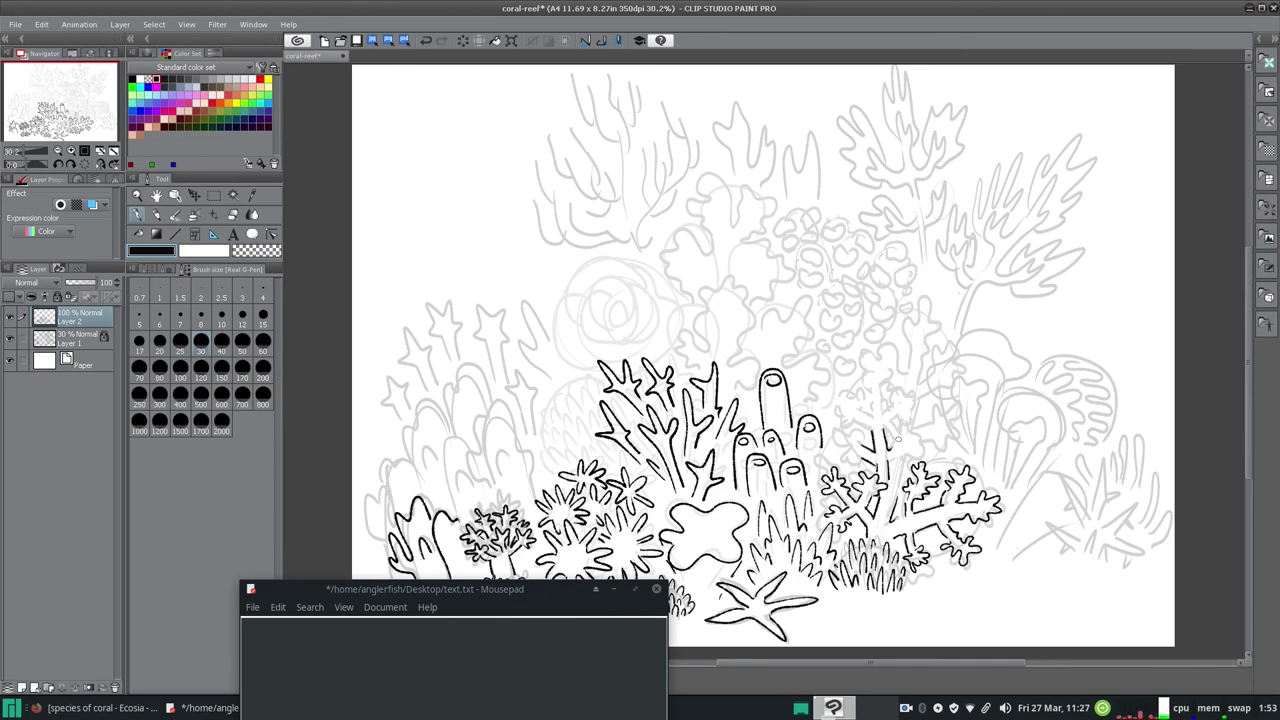
mouse_move(899, 440)
mouse_down()
mouse_move(920, 448)
mouse_move(842, 444)
mouse_up()
mouse_move(832, 428)
mouse_down()
mouse_move(844, 458)
mouse_move(862, 462)
mouse_up()
mouse_move(872, 392)
mouse_down()
mouse_move(898, 430)
mouse_move(914, 384)
mouse_move(888, 404)
mouse_move(870, 358)
mouse_move(890, 390)
mouse_up()
drag(862, 398, 826, 424)
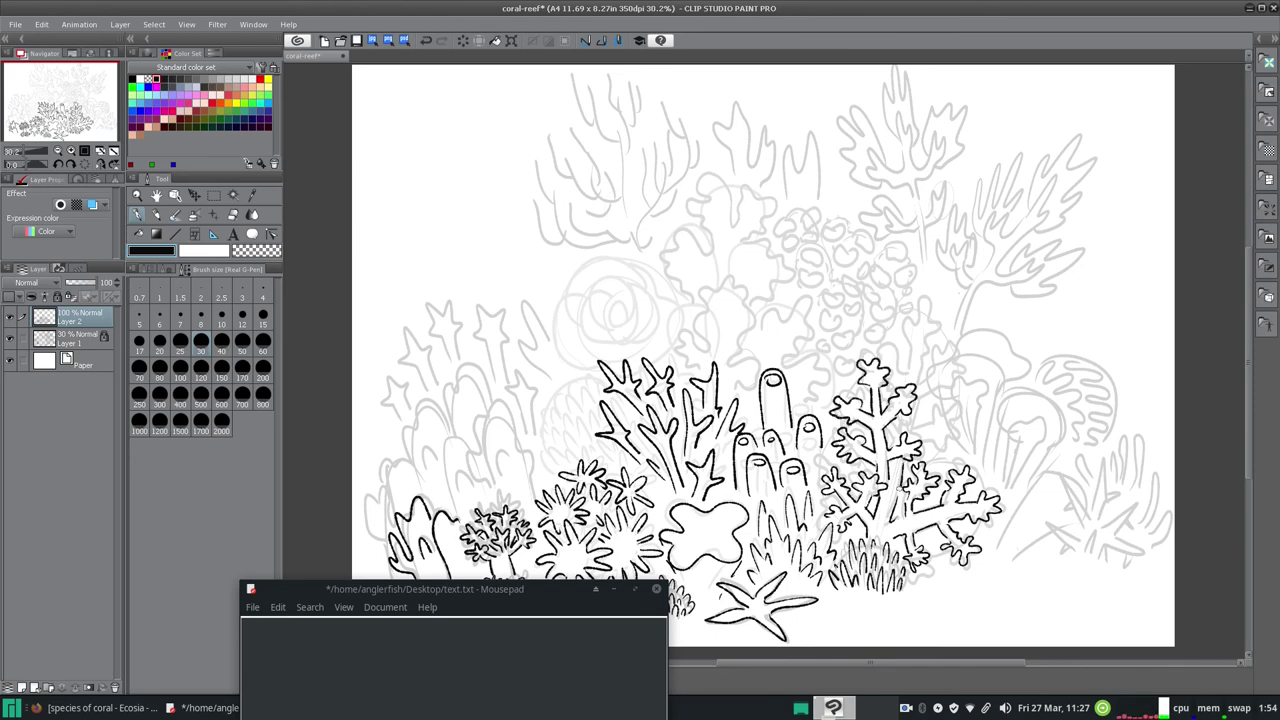
mouse_move(912, 434)
mouse_down()
mouse_move(932, 420)
mouse_move(950, 428)
mouse_move(921, 436)
mouse_move(937, 393)
mouse_up()
drag(924, 387, 944, 362)
mouse_move(952, 366)
mouse_down()
mouse_move(950, 394)
mouse_move(886, 350)
mouse_move(908, 334)
mouse_move(936, 360)
mouse_up()
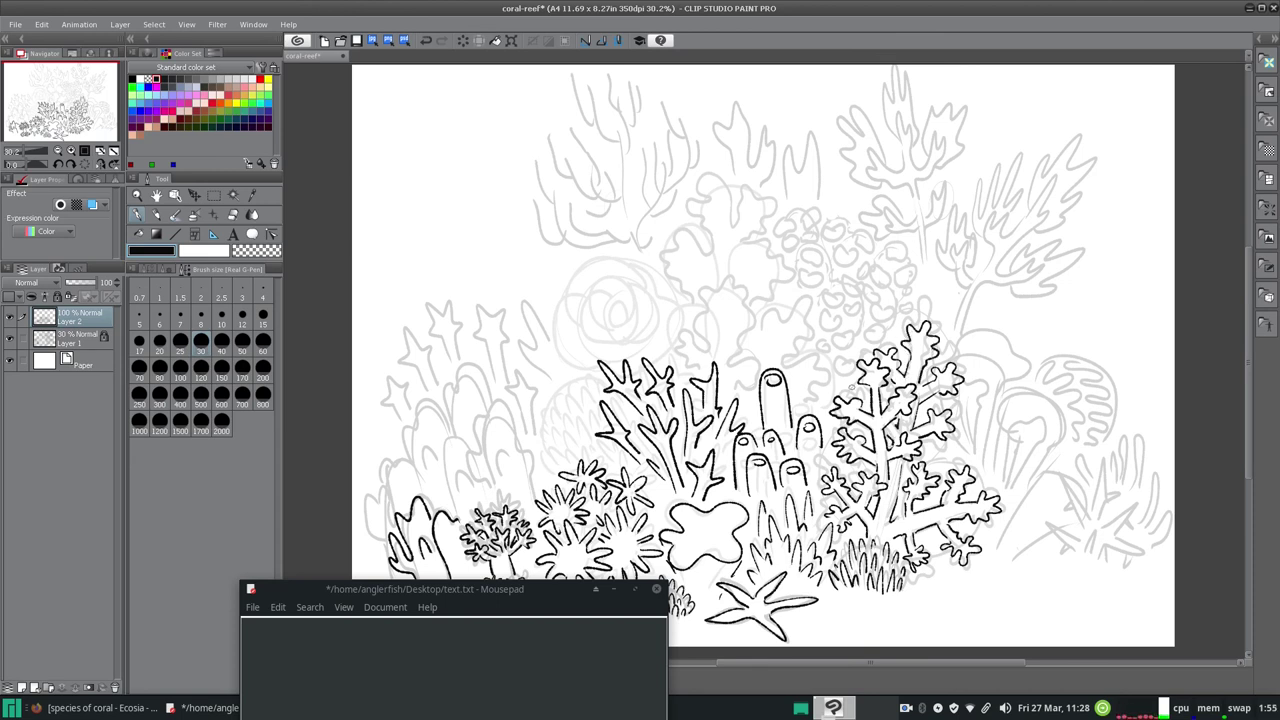
Ink the rounded coral of overlapping scales between the flower-shaped corals and the pointed branching coral
drag(551, 479, 556, 459)
mouse_move(549, 458)
mouse_down()
mouse_move(566, 463)
mouse_move(573, 446)
mouse_up()
drag(566, 445, 590, 446)
drag(584, 424, 562, 430)
mouse_move(560, 426)
mouse_down()
mouse_move(573, 412)
mouse_move(566, 388)
mouse_up()
mouse_move(542, 462)
mouse_down()
mouse_move(556, 398)
mouse_move(590, 376)
mouse_up()
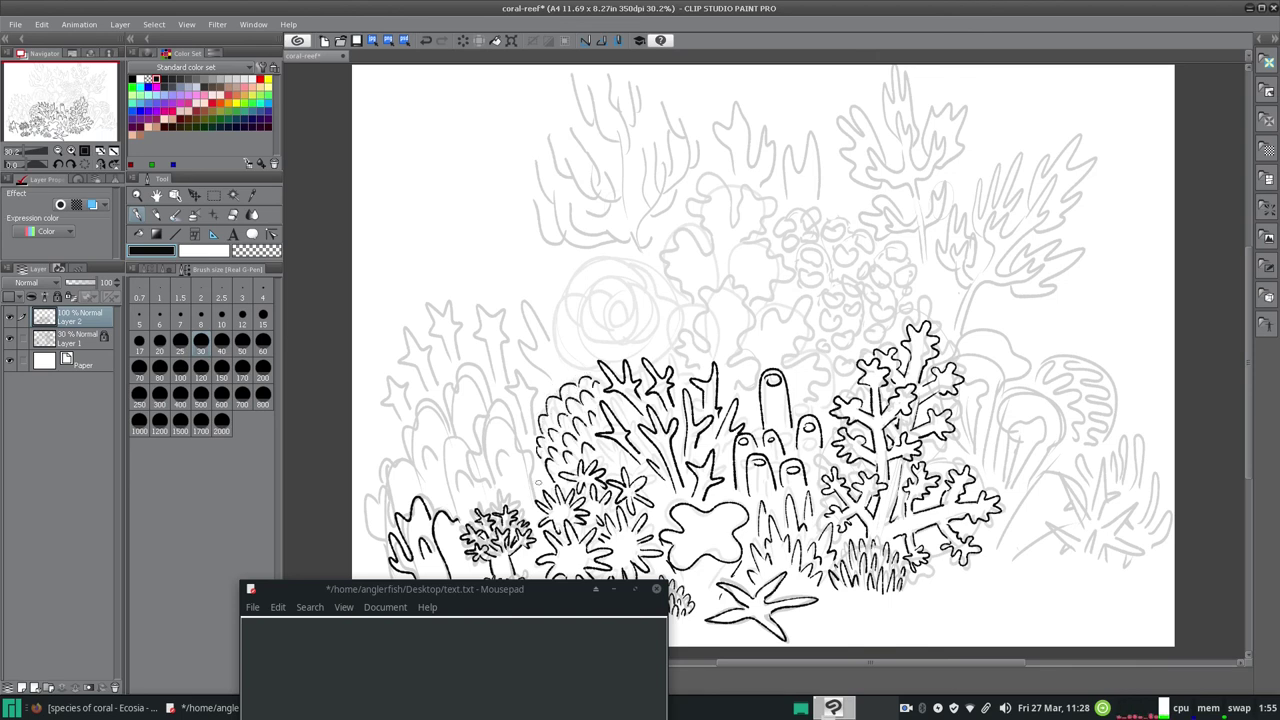
drag(612, 467, 604, 444)
Ink the large lobed branching coral behind the tubes and the rose-shaped spiral coral beside it
mouse_move(700, 370)
mouse_down()
mouse_move(686, 334)
mouse_move(712, 284)
mouse_move(748, 340)
mouse_move(736, 388)
mouse_up()
mouse_move(768, 331)
mouse_down()
mouse_move(812, 345)
mouse_move(800, 402)
mouse_up()
mouse_move(696, 308)
mouse_down()
mouse_move(672, 242)
mouse_move(738, 192)
mouse_move(748, 236)
mouse_move(782, 262)
mouse_move(746, 285)
mouse_up()
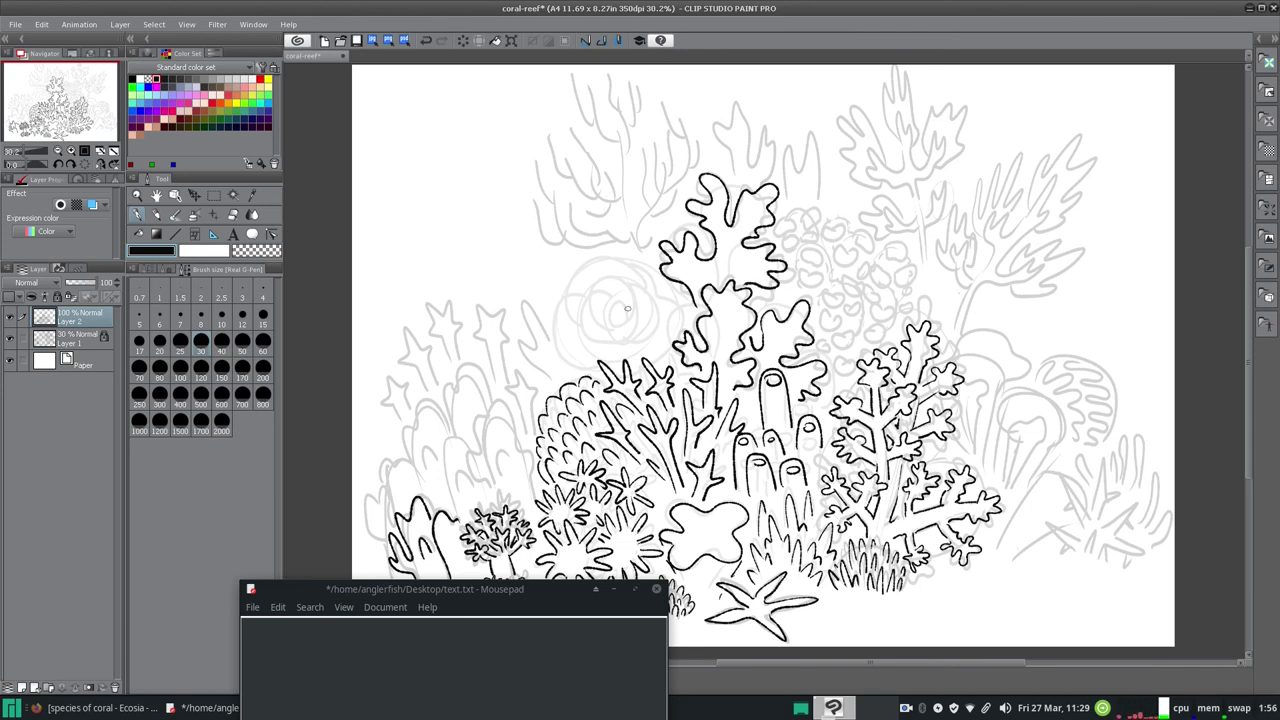
mouse_move(605, 327)
mouse_down()
mouse_move(616, 305)
mouse_move(656, 322)
mouse_move(620, 336)
mouse_move(620, 285)
mouse_move(560, 302)
mouse_move(619, 362)
mouse_move(684, 306)
mouse_move(658, 279)
mouse_up()
Lower the opacity of the sketch on Layer 1 to 25% and reselect Layer 2 for inking
drag(562, 590, 1054, 477)
click(55, 335)
click(57, 297)
click(116, 286)
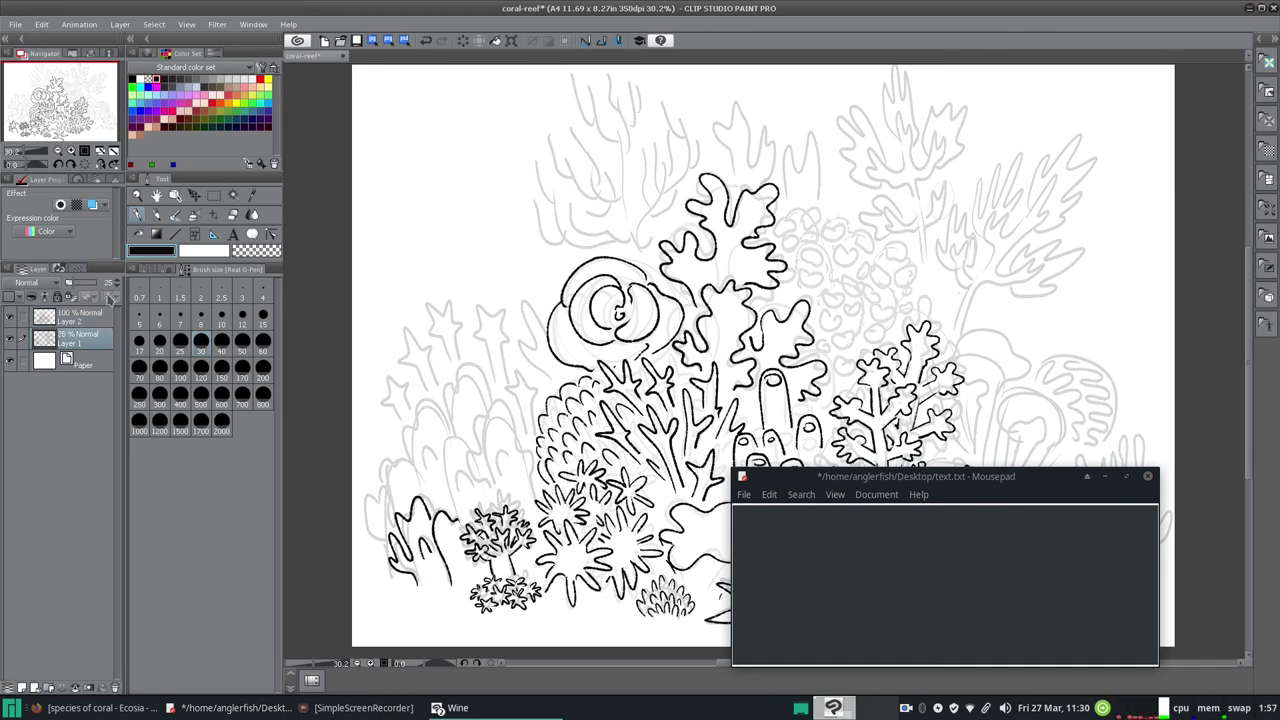
click(80, 318)
Ink the first rows of bean-shaped cells on the bumpy coral between the lobed coral and the tall knobby coral
drag(890, 476, 199, 458)
mouse_move(831, 313)
mouse_down()
mouse_move(820, 310)
mouse_move(849, 319)
mouse_up()
mouse_move(820, 305)
mouse_down()
mouse_move(853, 300)
mouse_move(822, 296)
mouse_up()
drag(866, 290, 832, 342)
drag(820, 287, 808, 296)
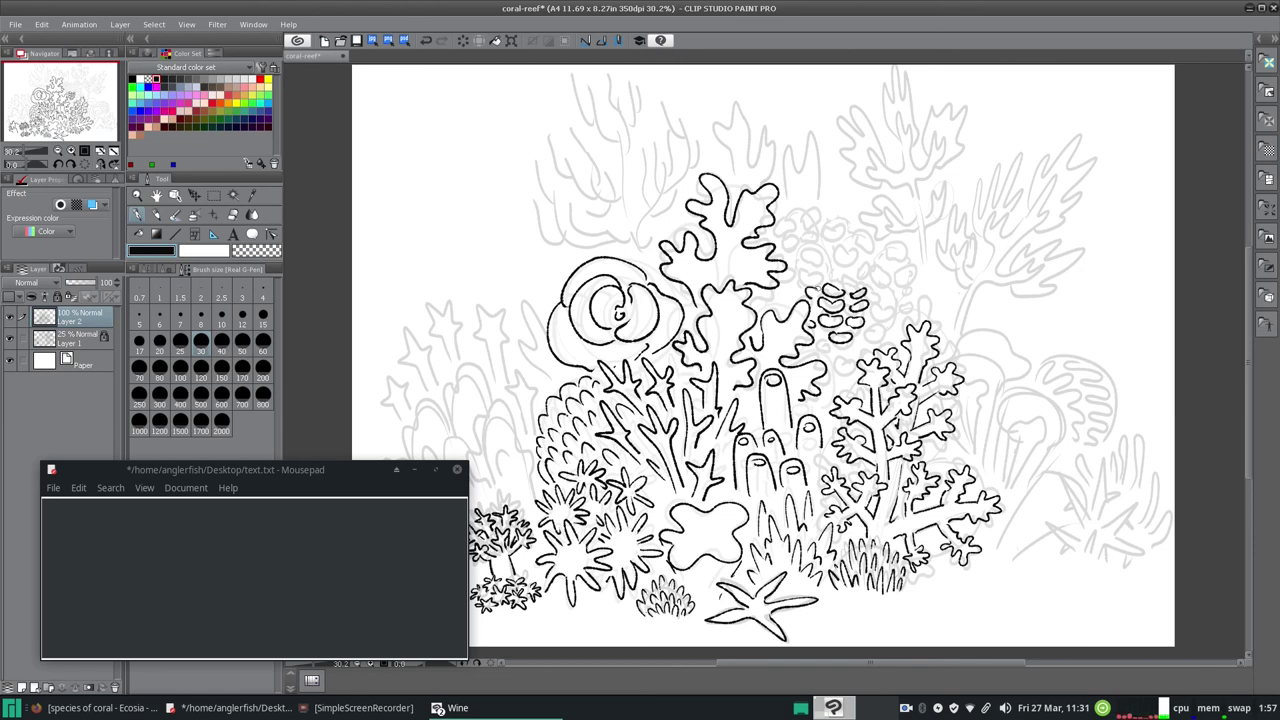
mouse_move(846, 355)
mouse_down()
mouse_move(830, 385)
mouse_move(828, 356)
mouse_move(866, 340)
mouse_up()
Ink the remaining rounded finger corals around and above the front ones at the reef's left side
mouse_move(346, 469)
mouse_down()
mouse_move(229, 471)
mouse_move(419, 124)
mouse_move(404, 119)
mouse_up()
mouse_move(389, 582)
mouse_down()
mouse_move(372, 496)
mouse_move(406, 450)
mouse_move(418, 494)
mouse_move(404, 446)
mouse_move(450, 432)
mouse_move(432, 500)
mouse_move(452, 506)
mouse_up()
mouse_move(478, 465)
mouse_down()
mouse_move(472, 478)
mouse_move(490, 406)
mouse_move(532, 462)
mouse_move(534, 495)
mouse_move(496, 492)
mouse_up()
drag(503, 486, 517, 484)
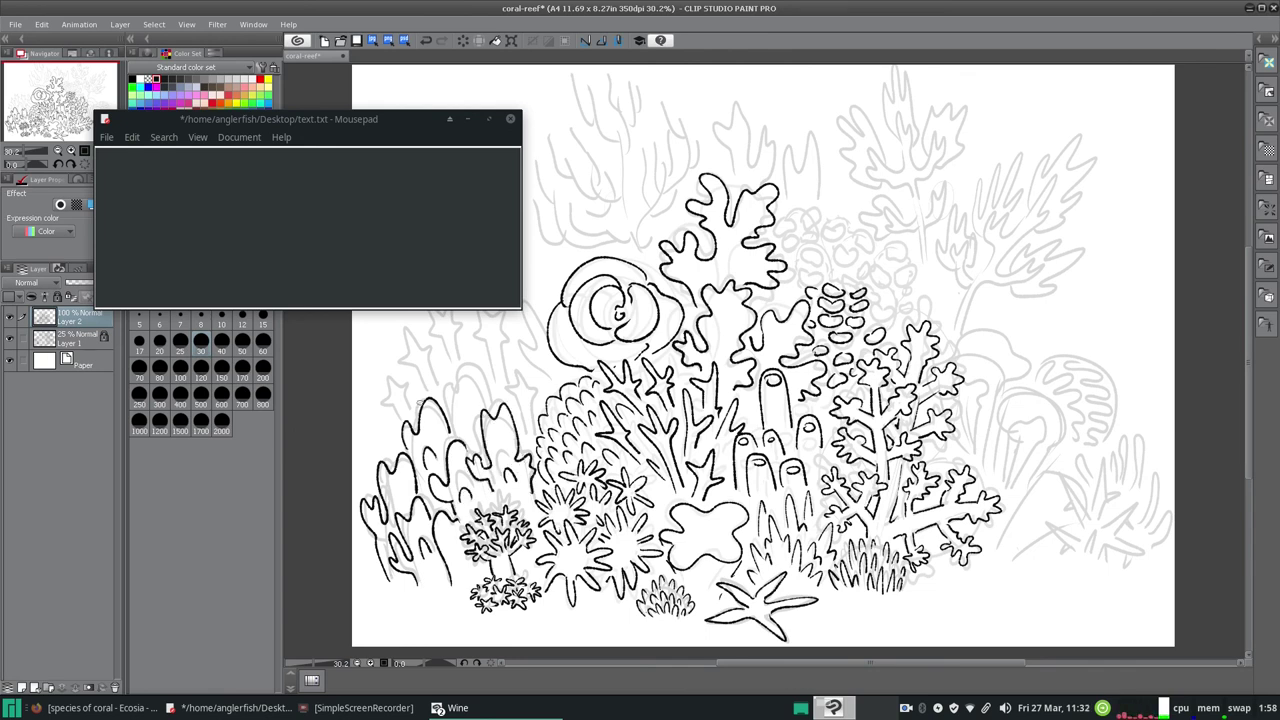
drag(450, 426, 476, 399)
Ink more bean-shaped cells around the sides and top of the lower bumpy coral mound
drag(417, 120, 374, 187)
drag(877, 311, 883, 303)
drag(782, 304, 788, 306)
click(426, 41)
mouse_move(890, 324)
mouse_down()
mouse_move(894, 336)
mouse_move(864, 358)
mouse_move(827, 335)
mouse_up()
drag(833, 281, 862, 287)
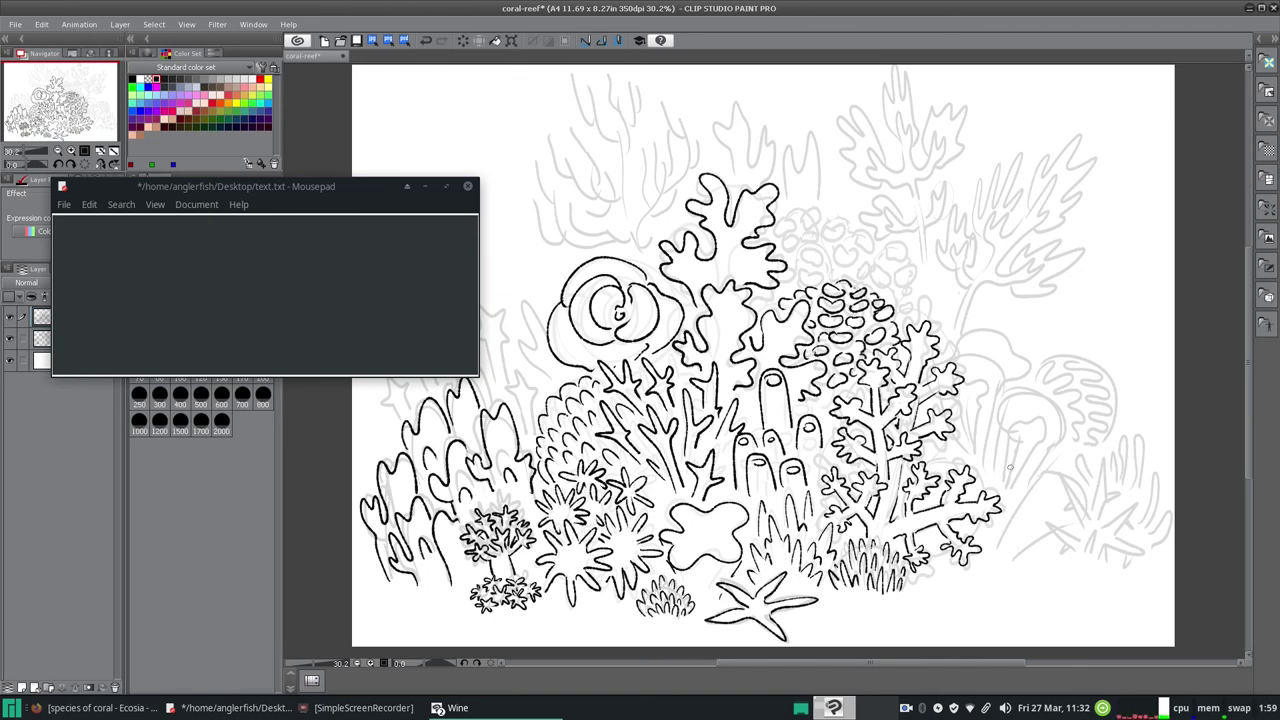
Ink the small tentacled coral at the reef's lower right
mouse_move(992, 575)
mouse_down()
mouse_move(990, 534)
mouse_move(1008, 543)
mouse_move(1014, 526)
mouse_up()
mouse_move(1020, 578)
mouse_down()
mouse_move(1040, 532)
mouse_move(990, 590)
mouse_move(1021, 596)
mouse_up()
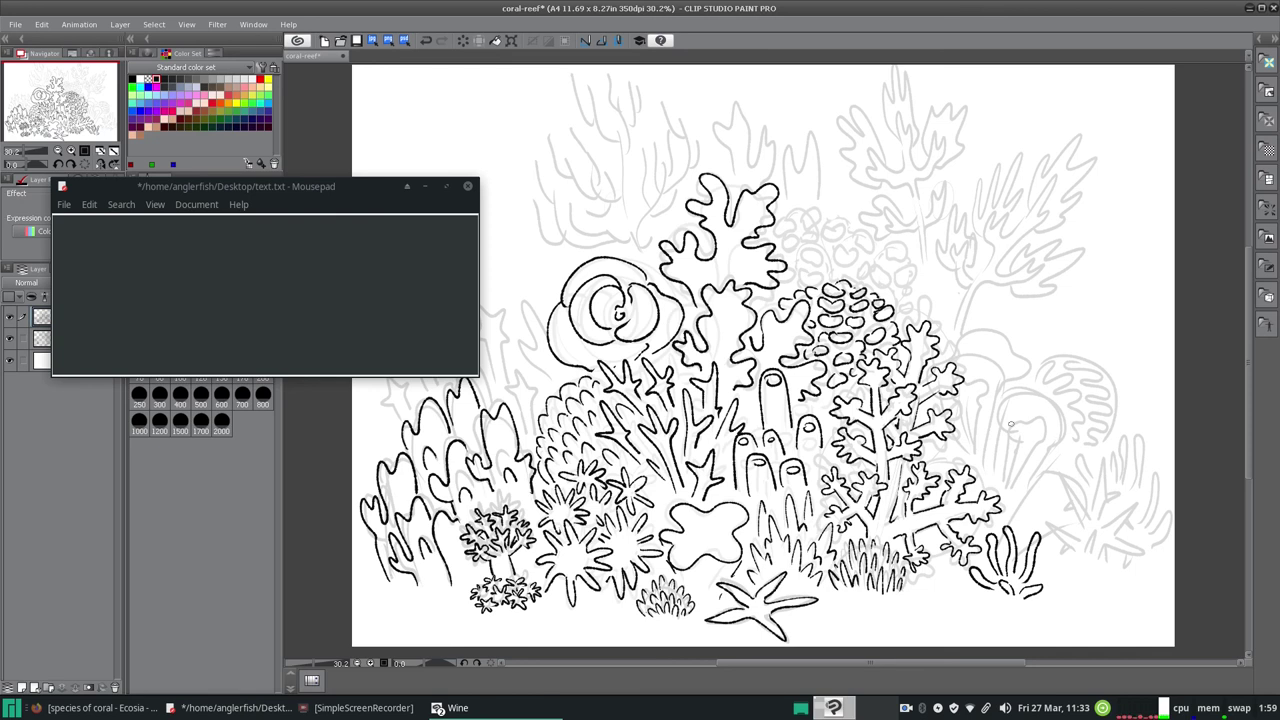
Ink the front mushroom-shaped coral at the reef's right, with its lobed cap and straight stem lines
mouse_move(1027, 441)
mouse_down()
mouse_move(1014, 418)
mouse_move(1010, 481)
mouse_move(1030, 421)
mouse_move(1014, 480)
mouse_move(997, 479)
mouse_up()
click(428, 41)
click(426, 40)
click(426, 40)
click(426, 40)
drag(1010, 431, 1000, 479)
drag(1041, 444, 1007, 493)
mouse_move(1008, 429)
mouse_down()
mouse_move(1078, 428)
mouse_move(1022, 497)
mouse_up()
click(426, 40)
drag(1075, 439, 1012, 506)
drag(995, 418, 983, 472)
drag(979, 422, 964, 446)
mouse_move(968, 407)
mouse_down()
mouse_move(963, 395)
mouse_move(990, 405)
mouse_move(982, 458)
mouse_move(957, 448)
mouse_up()
key(ctrl+z)
click(424, 40)
click(424, 40)
click(424, 40)
click(424, 42)
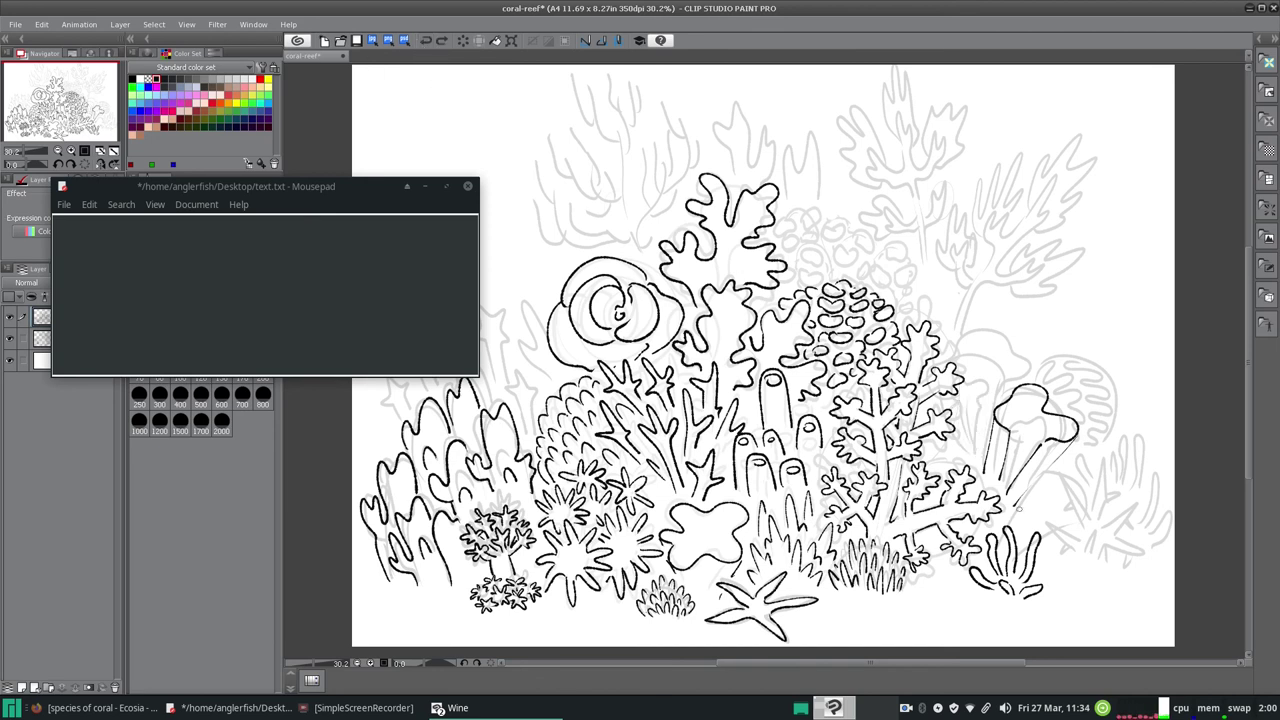
Ink the spiky starburst-shaped coral at the reef's far right, below the mushroom-shaped coral
drag(1075, 545, 1062, 555)
mouse_move(1049, 522)
mouse_down()
mouse_move(1090, 556)
mouse_move(1060, 508)
mouse_move(1063, 473)
mouse_up()
mouse_move(1063, 473)
mouse_down()
mouse_move(1088, 522)
mouse_move(1106, 460)
mouse_up()
mouse_move(1098, 520)
mouse_down()
mouse_move(1140, 506)
mouse_move(1106, 538)
mouse_move(1146, 551)
mouse_move(1101, 548)
mouse_up()
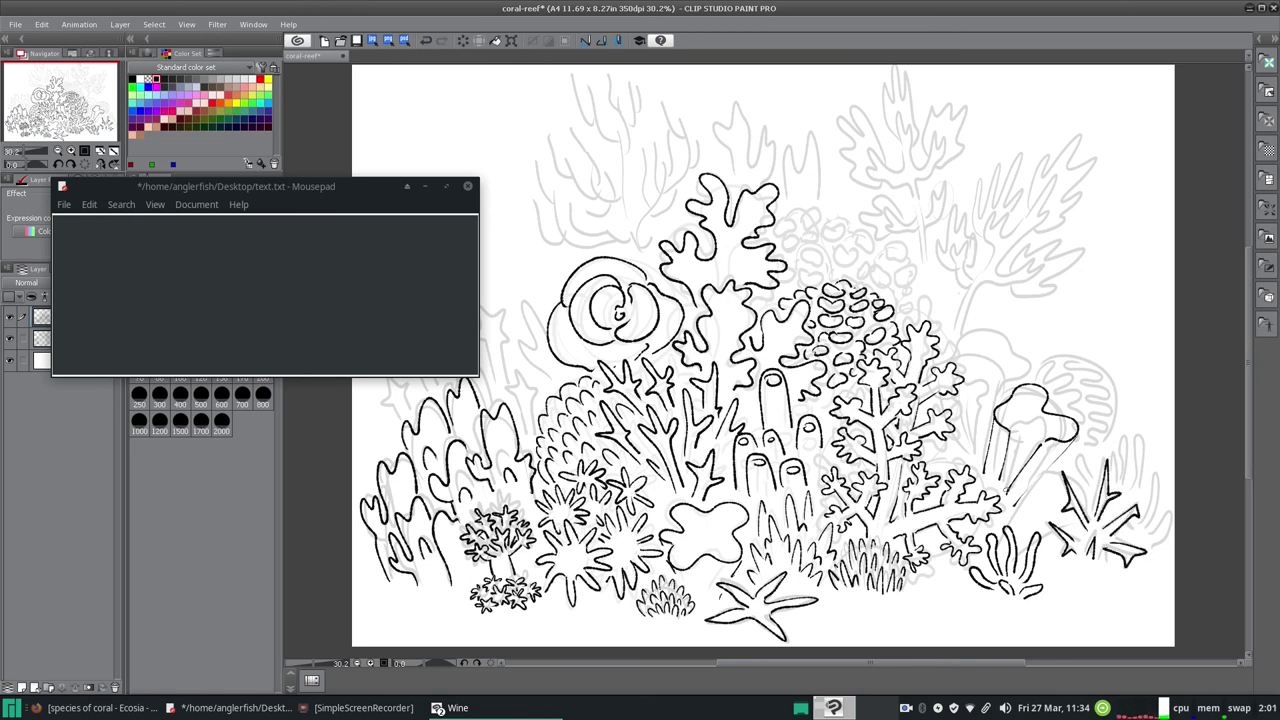
Ink the stem and two lowest leafy branches of the tall feathery coral above the mushroom-shaped coral
mouse_move(267, 186)
mouse_down()
mouse_move(335, 340)
mouse_move(742, 618)
mouse_move(895, 292)
mouse_move(706, 393)
mouse_up()
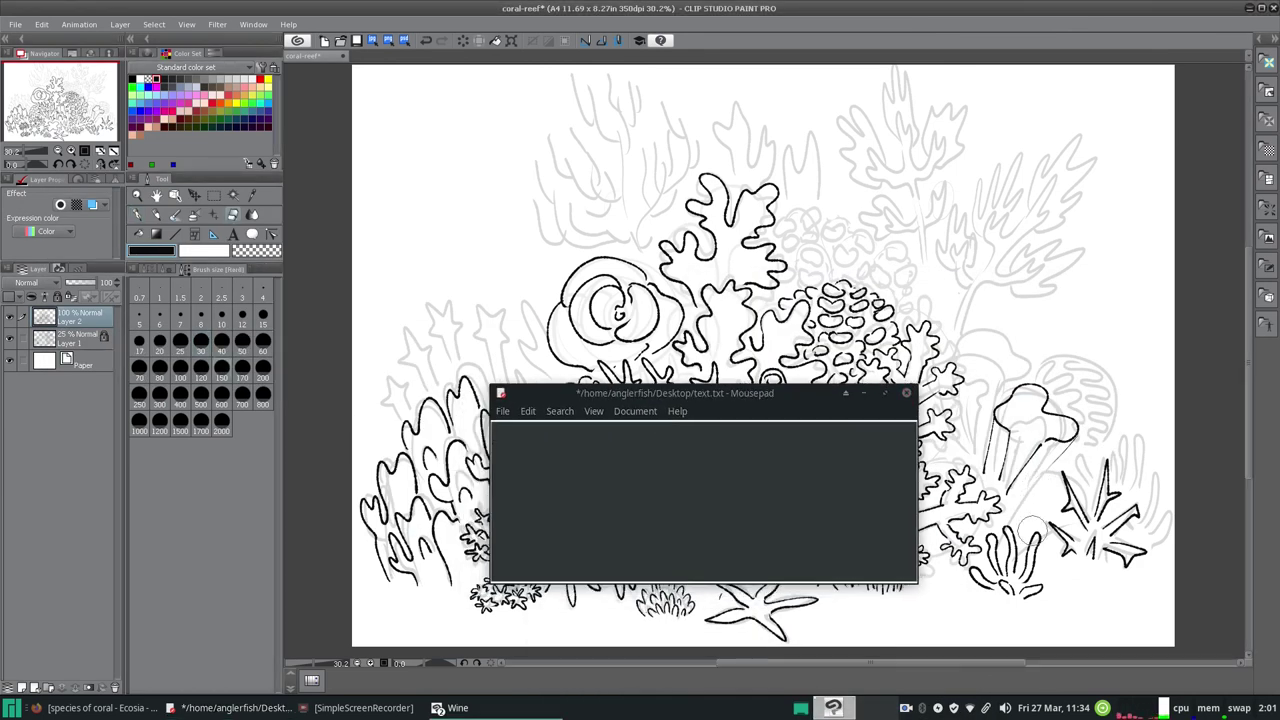
mouse_move(680, 393)
mouse_down()
mouse_move(541, 314)
mouse_move(566, 246)
mouse_up()
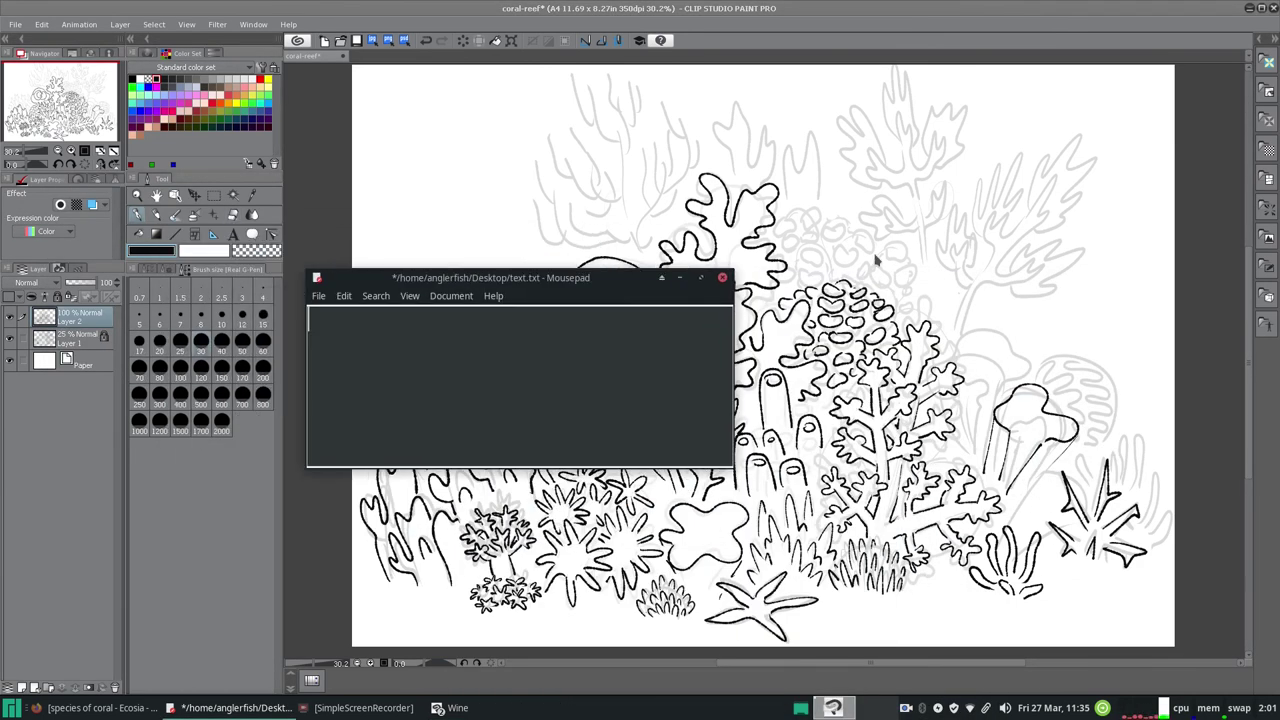
mouse_move(992, 316)
mouse_down()
mouse_move(1026, 310)
mouse_move(986, 316)
mouse_up()
drag(943, 294, 961, 305)
mouse_move(944, 296)
mouse_down()
mouse_move(922, 286)
mouse_move(945, 294)
mouse_up()
drag(943, 277, 956, 338)
drag(968, 315, 956, 337)
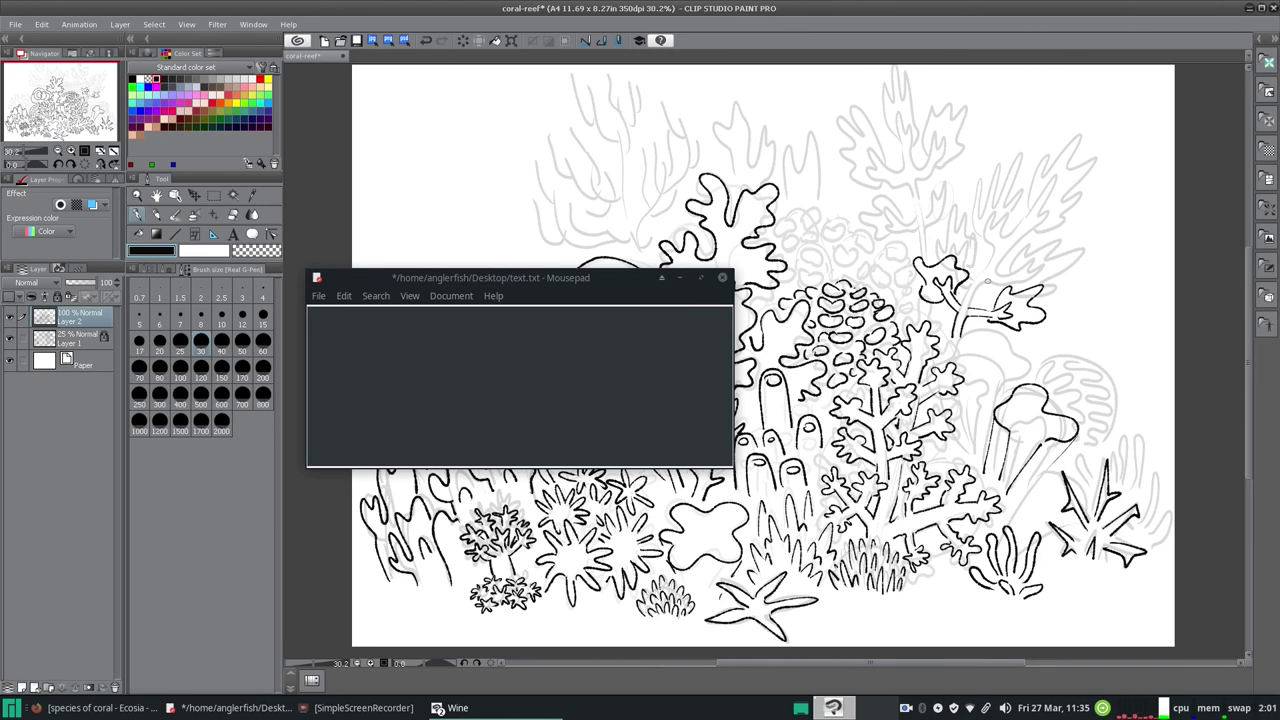
Ink the middle leafy branches on both sides of the feathery coral, undoing faulty strokes
mouse_move(992, 270)
mouse_down()
mouse_move(1042, 280)
mouse_move(1066, 240)
mouse_move(1032, 276)
mouse_up()
mouse_move(949, 249)
mouse_down()
mouse_move(872, 205)
mouse_move(975, 279)
mouse_move(950, 235)
mouse_move(938, 238)
mouse_move(965, 229)
mouse_move(976, 280)
mouse_move(997, 242)
mouse_move(986, 227)
mouse_move(1011, 233)
mouse_move(1052, 232)
mouse_up()
click(426, 40)
click(426, 40)
mouse_move(994, 268)
mouse_down()
mouse_move(1030, 234)
mouse_move(630, 114)
mouse_up()
drag(1048, 166, 580, 98)
click(425, 41)
click(425, 42)
click(425, 42)
click(439, 43)
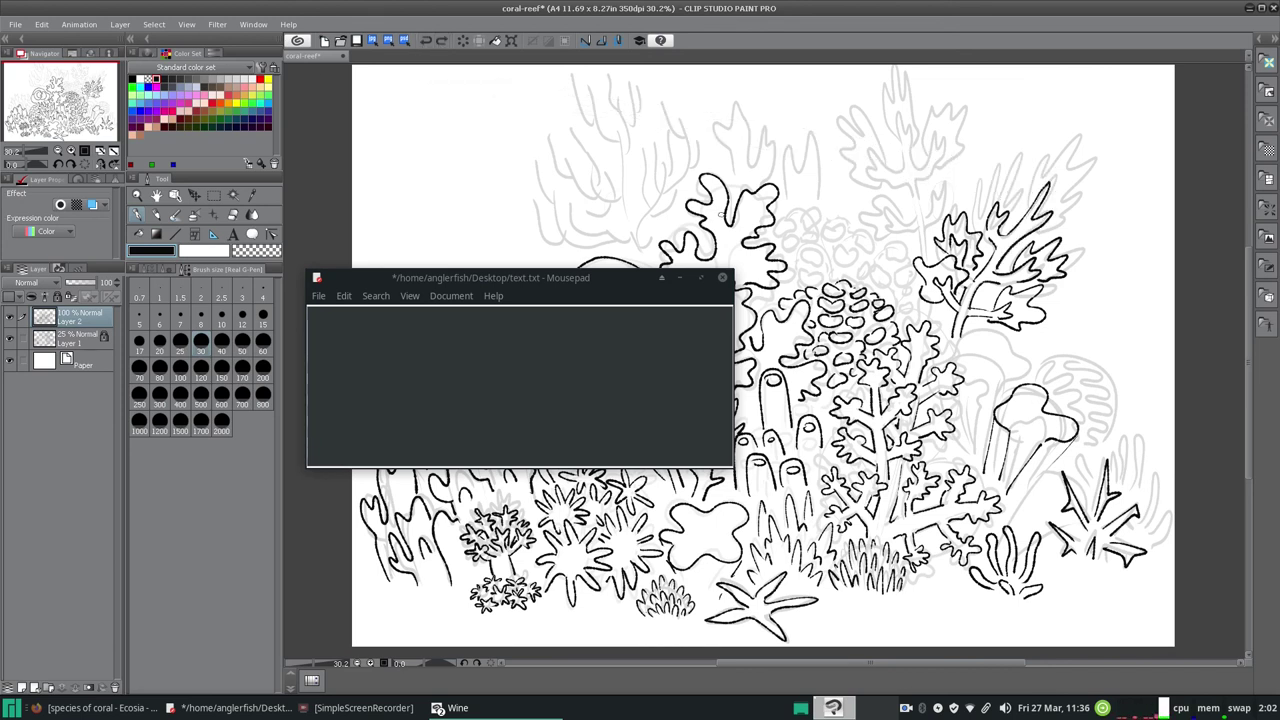
Write the note "(I accidentally brushed some buttons)." in Mousepad, clear the text and minimize the window
text(I accidentally brushe)
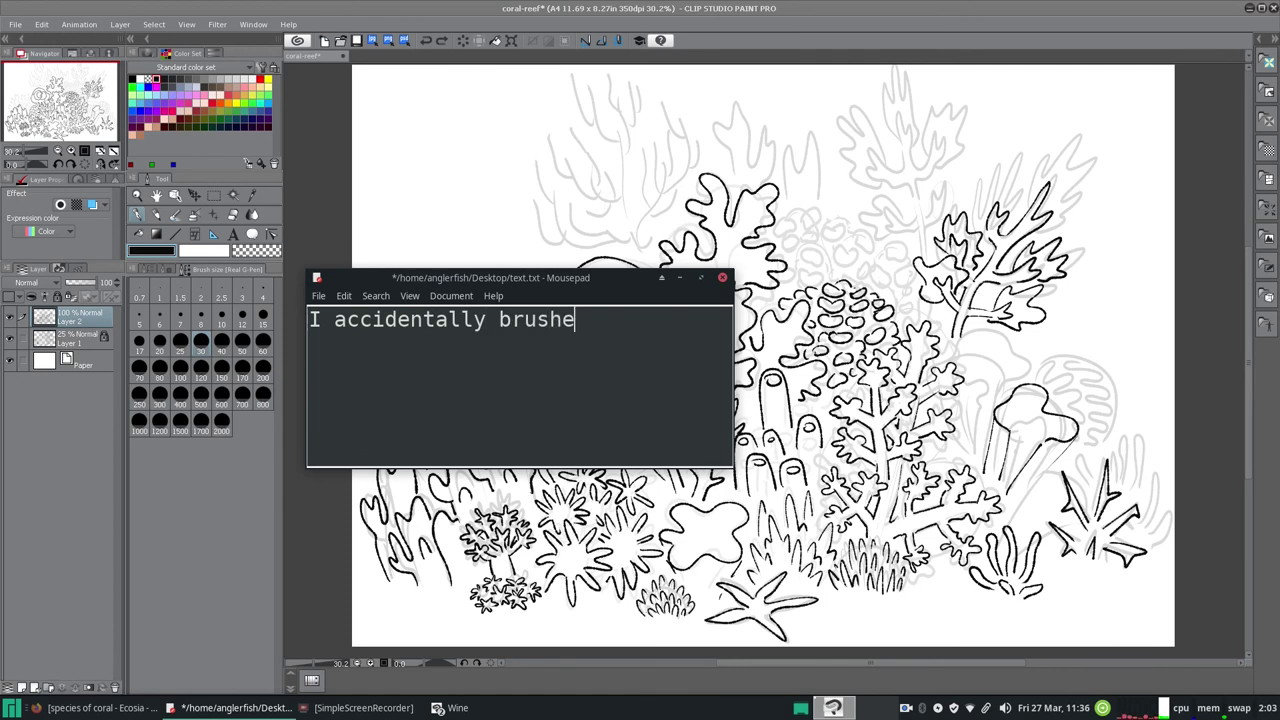
text(d some buttons).)
key(ctrl+Home)
text(()
key(ctrl+a)
key(BackSpace)
click(681, 277)
Ink the top leaves of the feathery coral and the forked coral tip above the central lobed coral
mouse_move(985, 219)
mouse_down()
mouse_move(1014, 186)
mouse_move(1008, 224)
mouse_move(1064, 182)
mouse_move(1035, 233)
mouse_up()
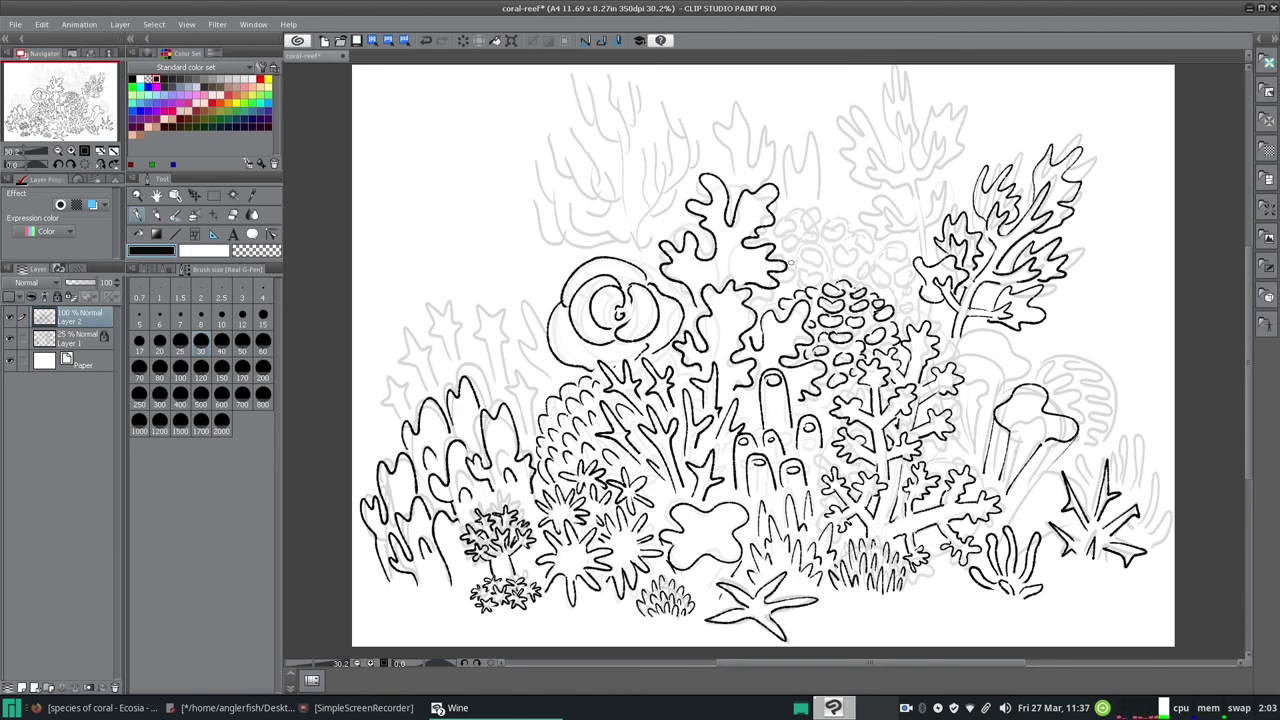
mouse_move(734, 170)
mouse_down()
mouse_move(750, 128)
mouse_move(774, 182)
mouse_up()
Ink two star-shaped coral tips by the finger corals and the forked frond left of the spiral coral
mouse_move(524, 406)
mouse_down()
mouse_move(494, 382)
mouse_move(531, 370)
mouse_move(523, 432)
mouse_up()
mouse_move(398, 415)
mouse_down()
mouse_move(424, 356)
mouse_move(434, 386)
mouse_up()
click(425, 41)
mouse_move(552, 378)
mouse_down()
mouse_move(515, 330)
mouse_move(544, 298)
mouse_up()
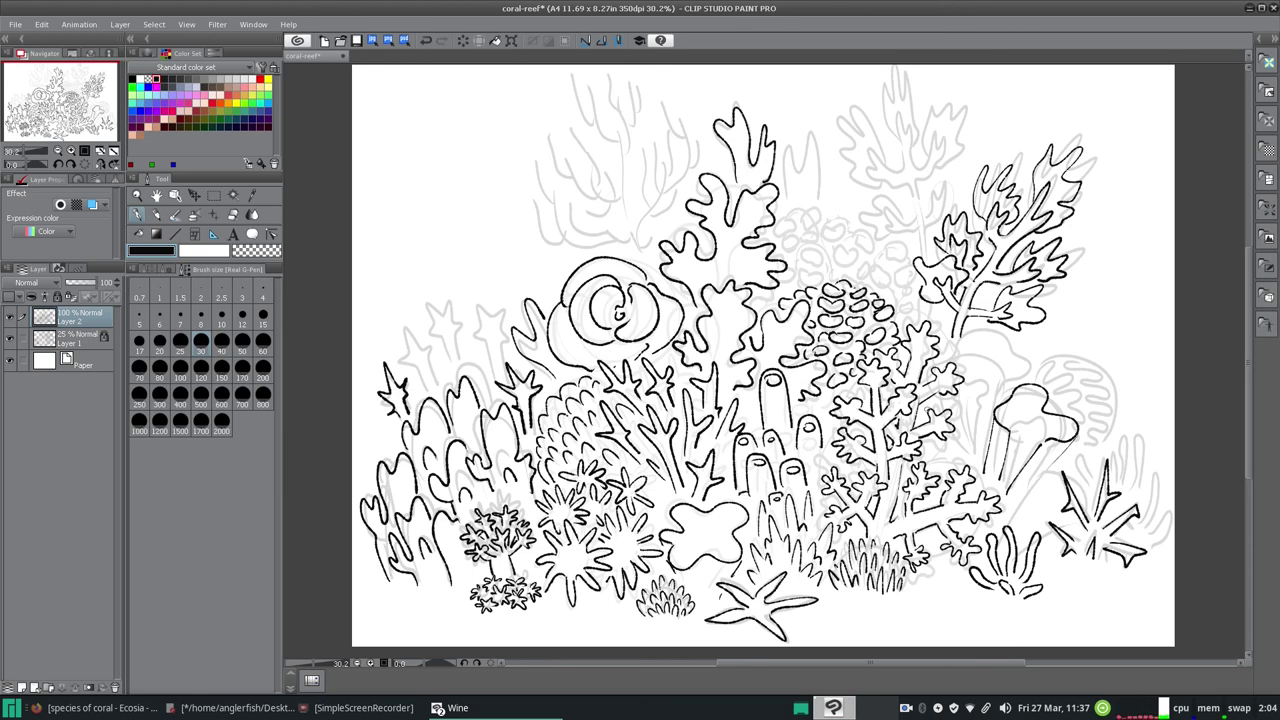
Ink the bean-shaped cells of the upper bumpy coral mound, to the right of the central lobed coral
mouse_move(824, 262)
mouse_down()
mouse_move(802, 266)
mouse_move(842, 276)
mouse_up()
drag(840, 246, 856, 256)
drag(846, 248, 834, 252)
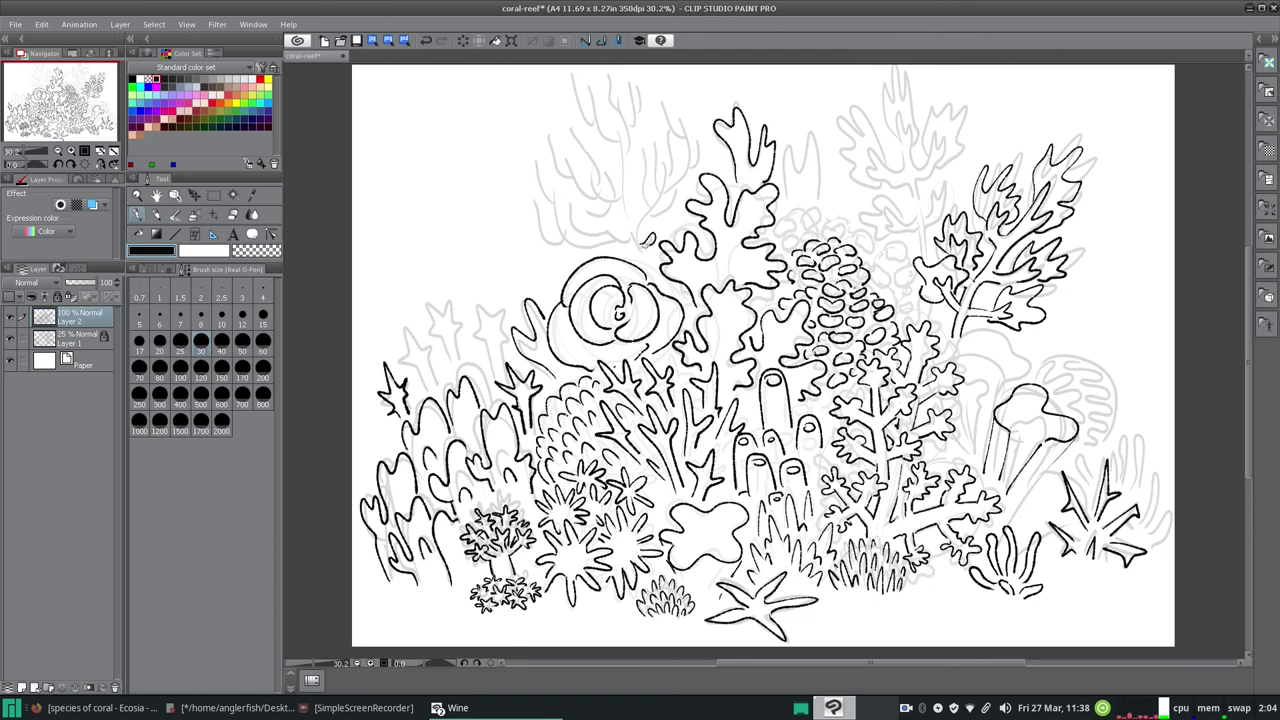
Ink the tall branching coral above the spiral coral, then hide the sketch layer briefly to check the linework and show it again
mouse_move(645, 216)
mouse_down()
mouse_move(692, 145)
mouse_move(662, 105)
mouse_move(672, 180)
mouse_move(650, 184)
mouse_move(637, 227)
mouse_move(594, 246)
mouse_move(534, 226)
mouse_move(546, 200)
mouse_move(532, 162)
mouse_up()
mouse_move(552, 186)
mouse_down()
mouse_move(563, 232)
mouse_move(598, 236)
mouse_up()
mouse_move(604, 226)
mouse_down()
mouse_move(624, 238)
mouse_move(567, 182)
mouse_move(580, 188)
mouse_move(590, 172)
mouse_move(620, 200)
mouse_move(584, 124)
mouse_move(592, 90)
mouse_up()
mouse_move(629, 228)
mouse_down()
mouse_move(638, 84)
mouse_move(614, 98)
mouse_move(622, 140)
mouse_up()
click(10, 338)
click(10, 338)
Switch to Mousepad and write the note "I'm exhausted now but thanks for watch"
click(283, 708)
text(I'm exhausted now but thanks for watch)
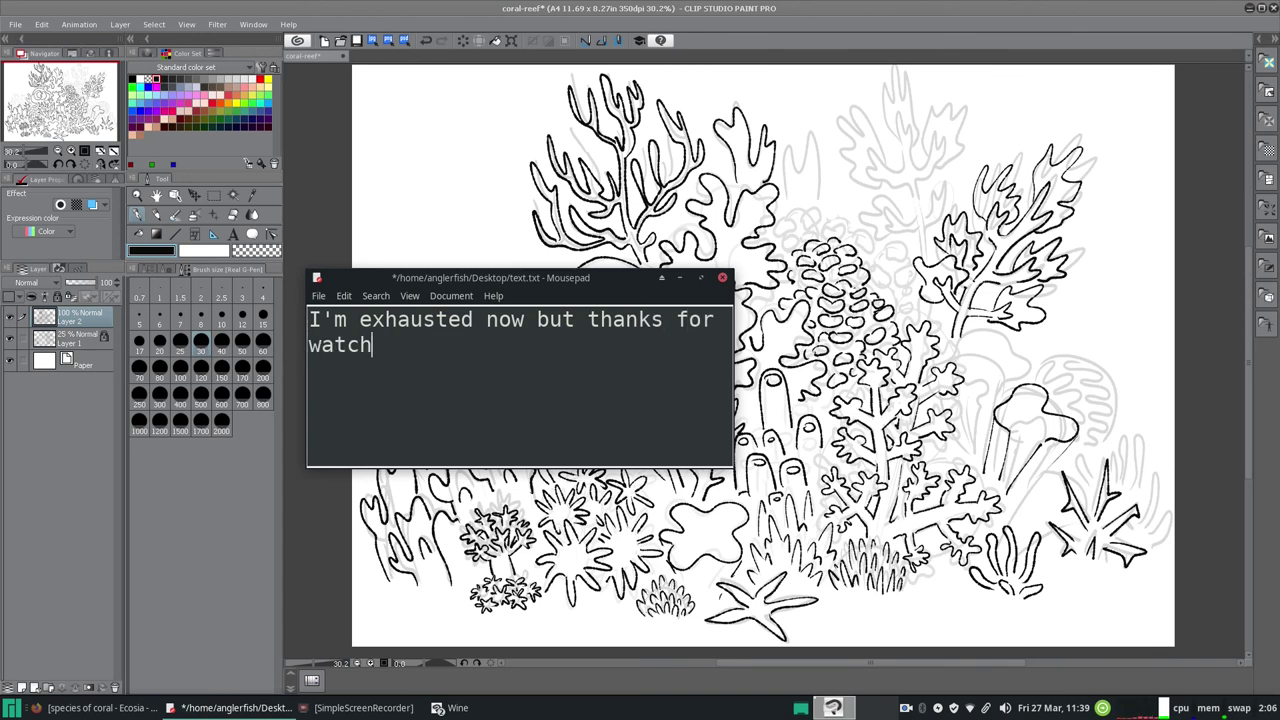